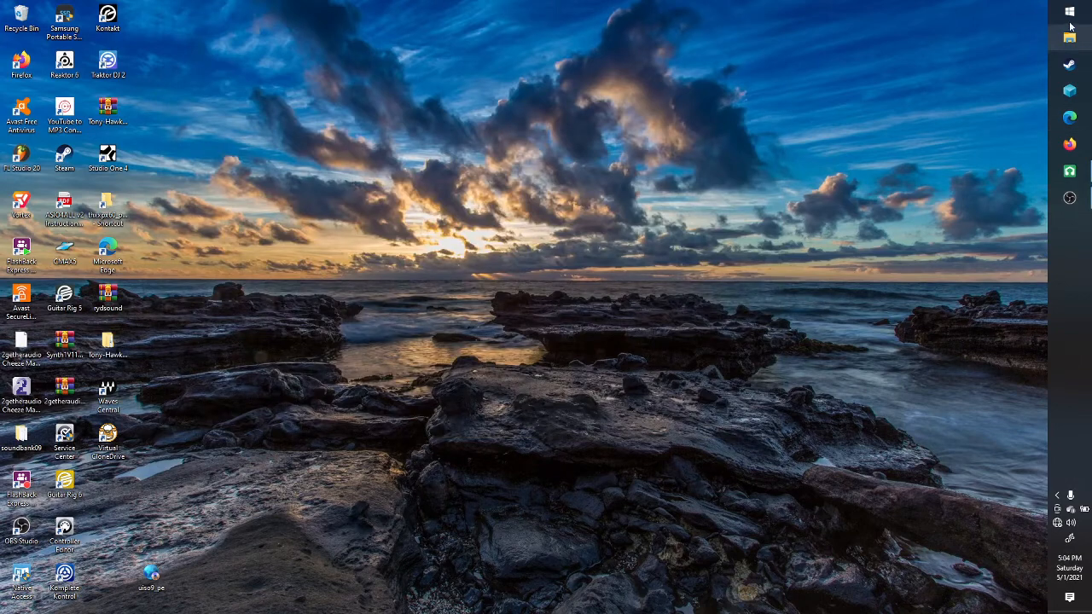
Switch to LMMS with the deep divine project and bring up the Beat+Bassline Editor
left_click(1068, 13)
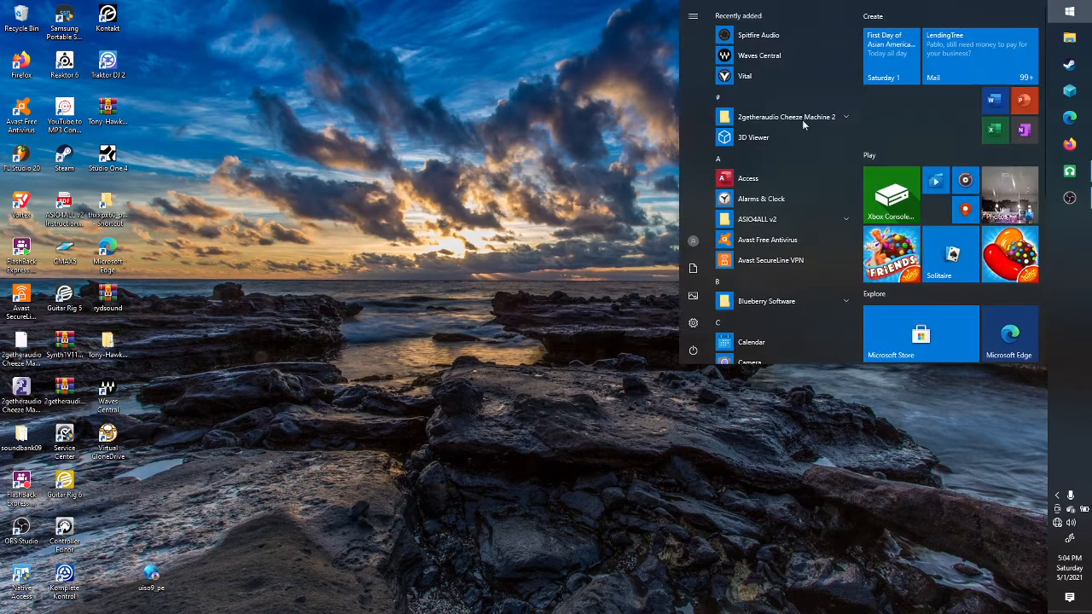
left_click(537, 56)
left_click(1070, 171)
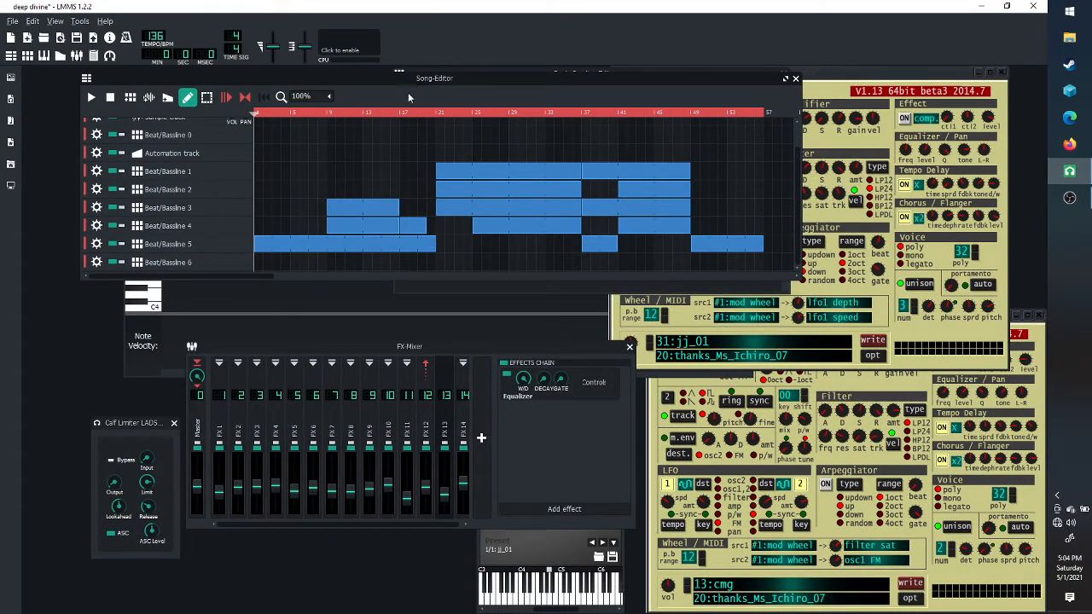
left_click(27, 55)
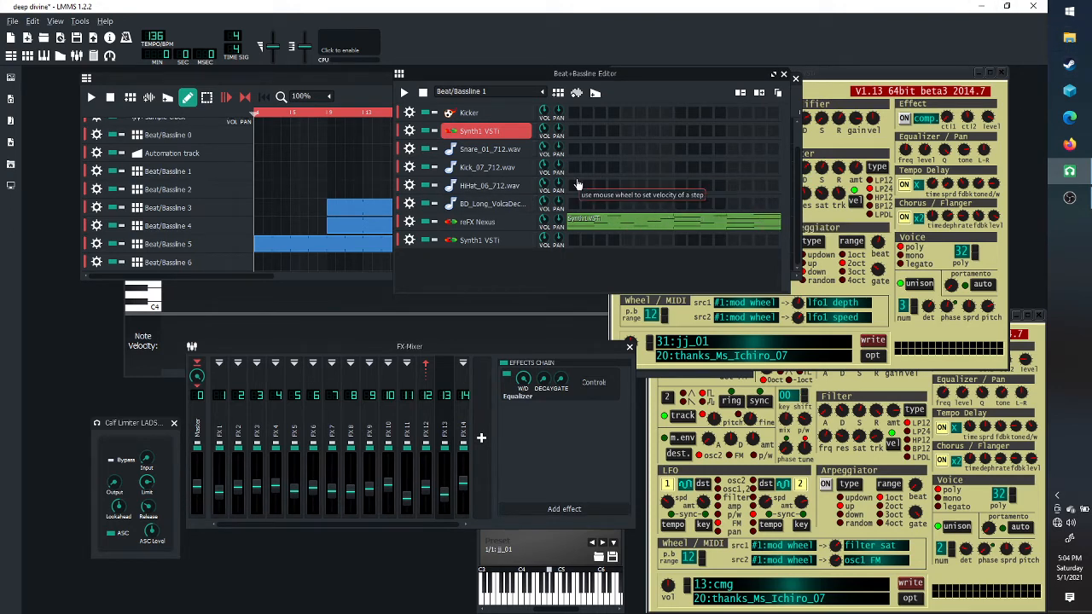
Open the upper Synth1 VSTi track's instrument window and show the synth's own interface
left_click(495, 137)
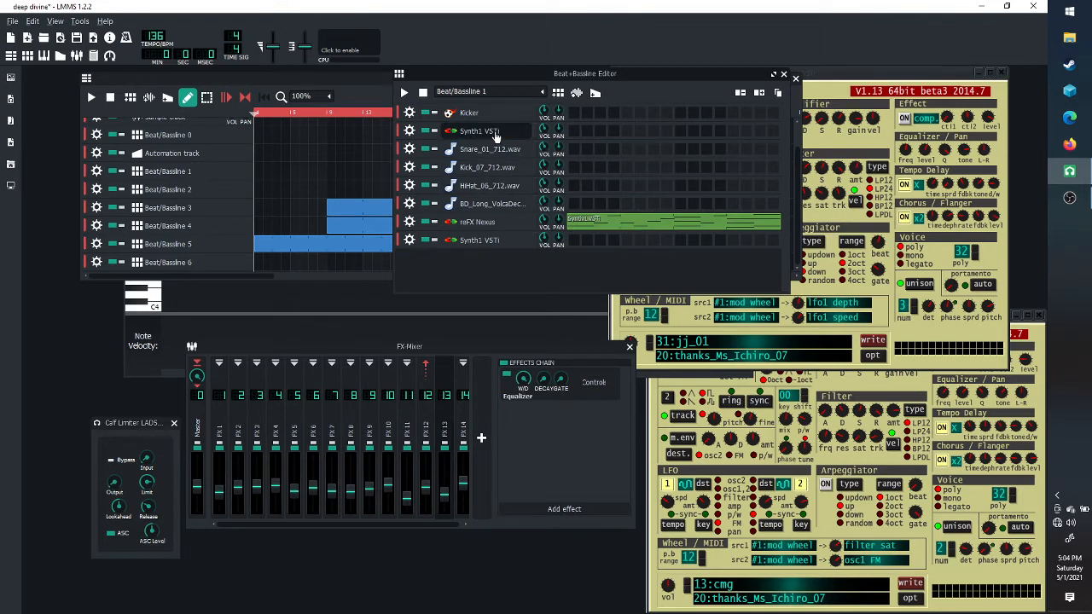
left_click(452, 132)
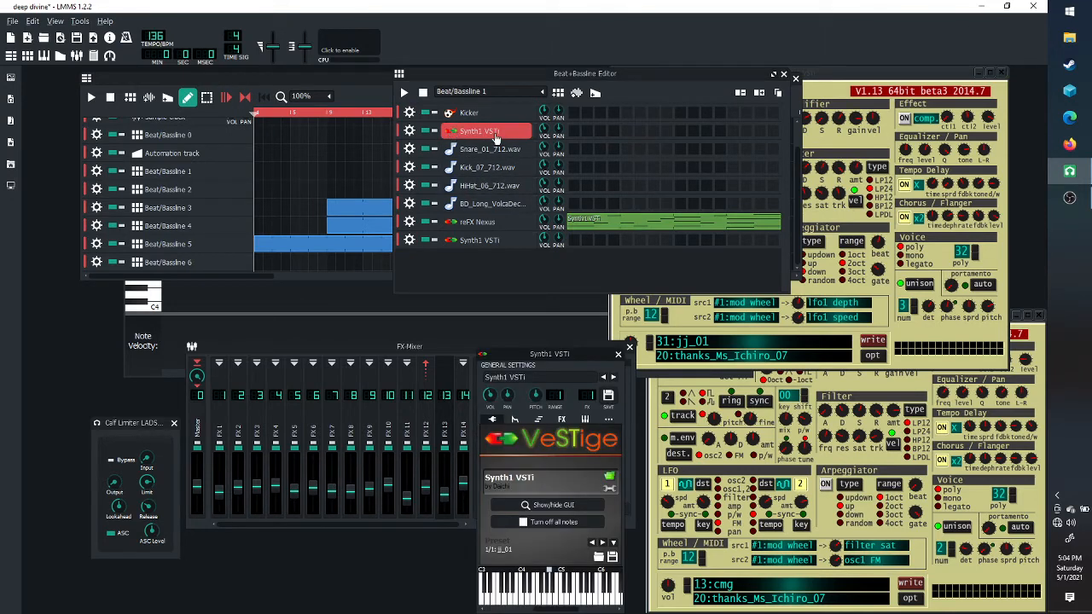
left_click(537, 508)
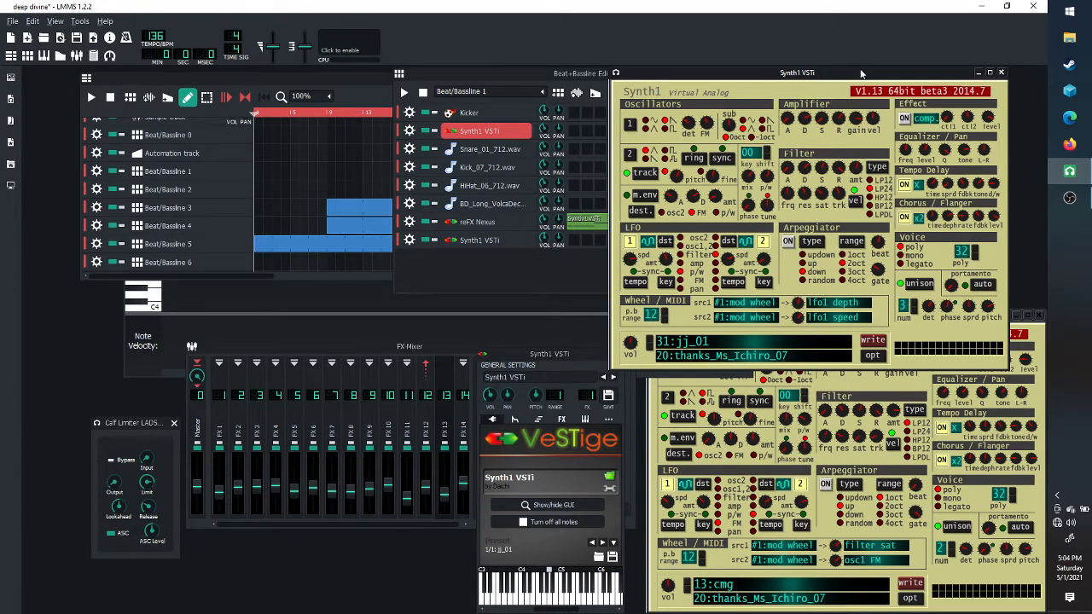
Switch the Beat+Bassline Editor to Beat/Bassline 5, play the pattern briefly and stop it
left_click(507, 78)
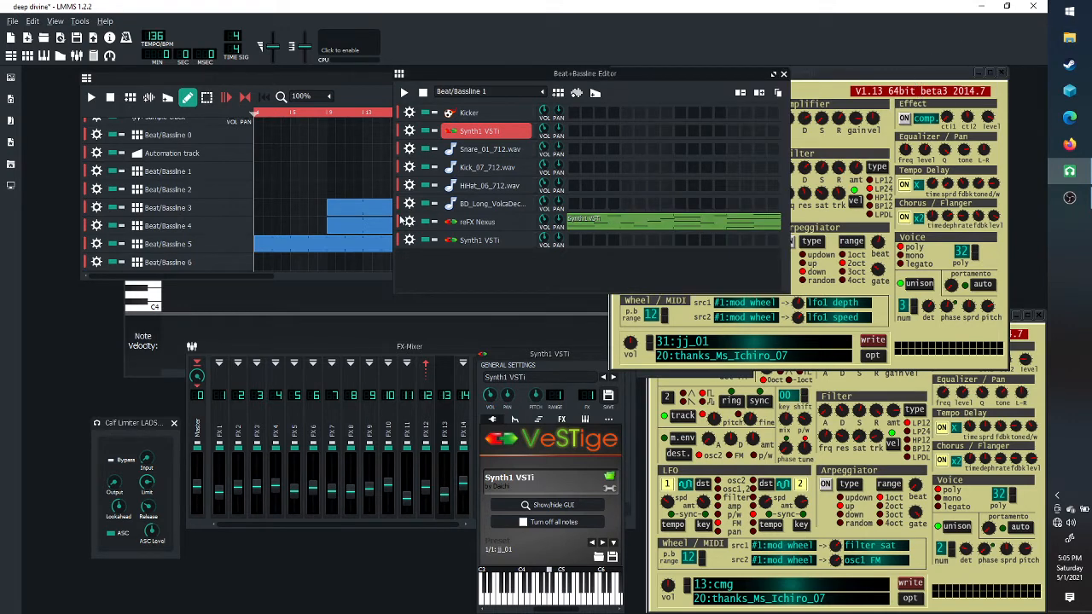
scroll(476, 95, "down", 4)
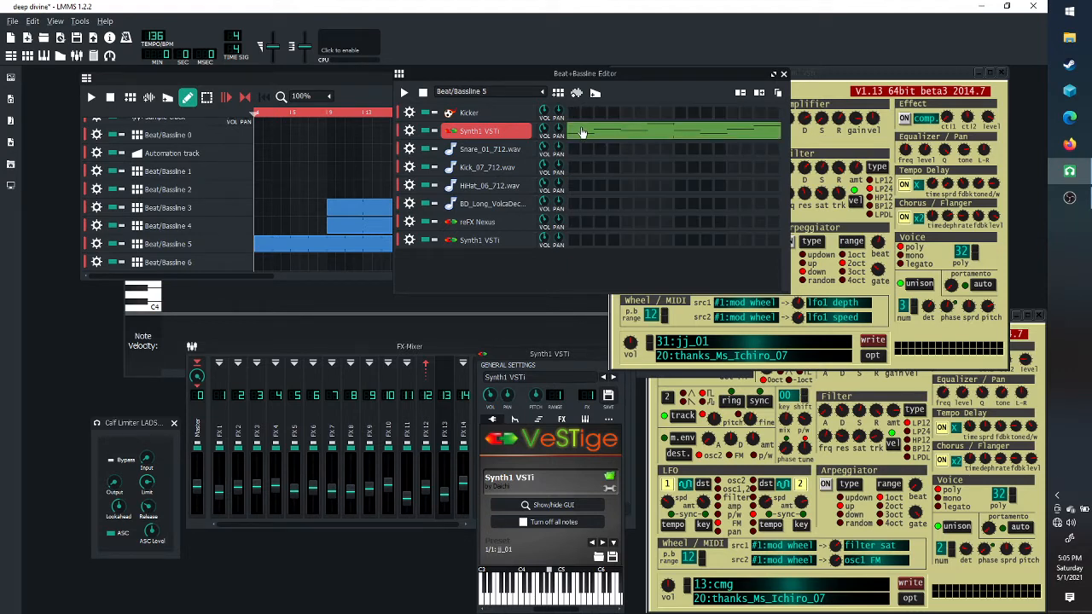
left_click(407, 92)
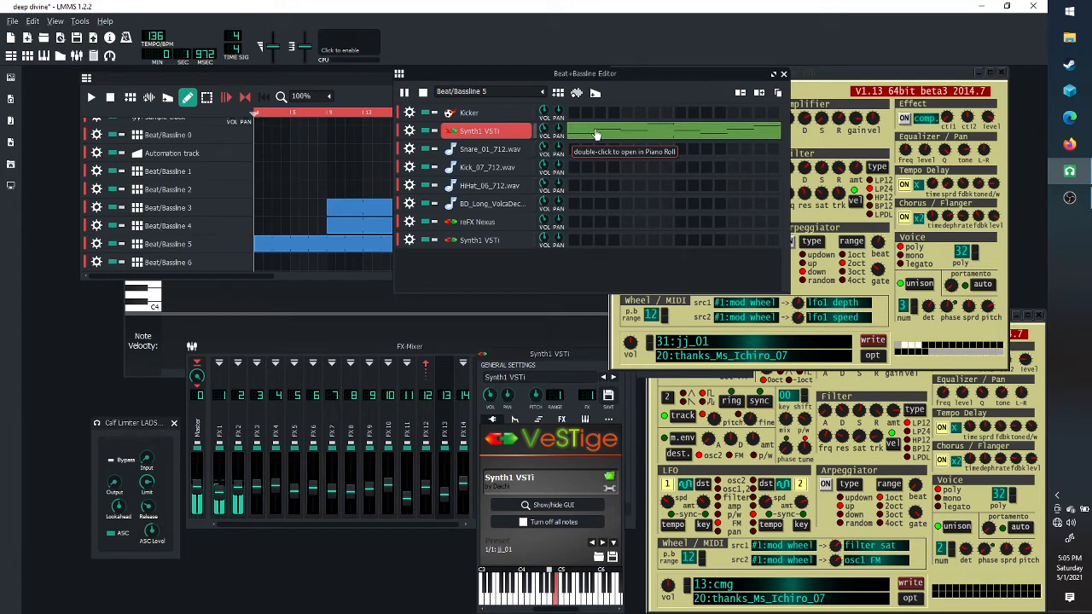
left_click(422, 92)
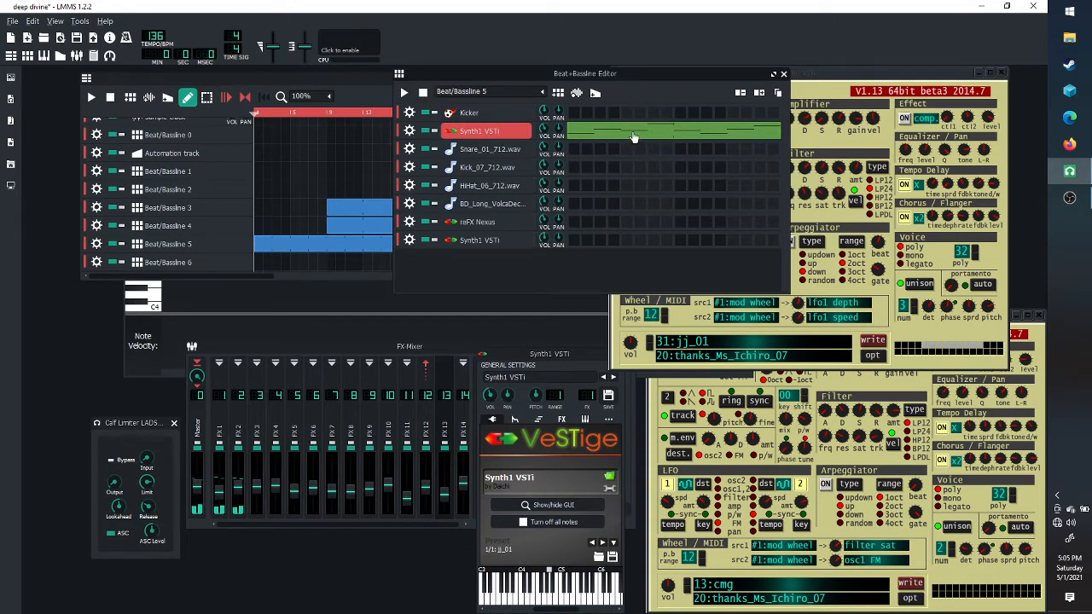
Open the Synth1 melody of Beat/Bassline 5 in the Piano-Roll, move its window clear of the pattern and audition the melody's pitches
double_click(633, 135)
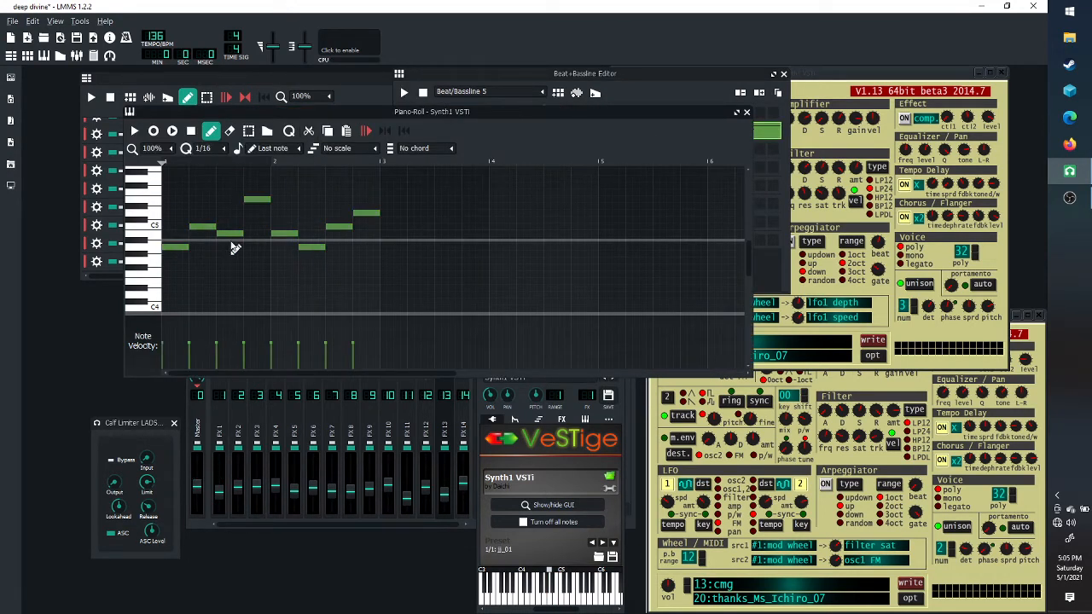
left_click_drag(560, 117, 718, 202)
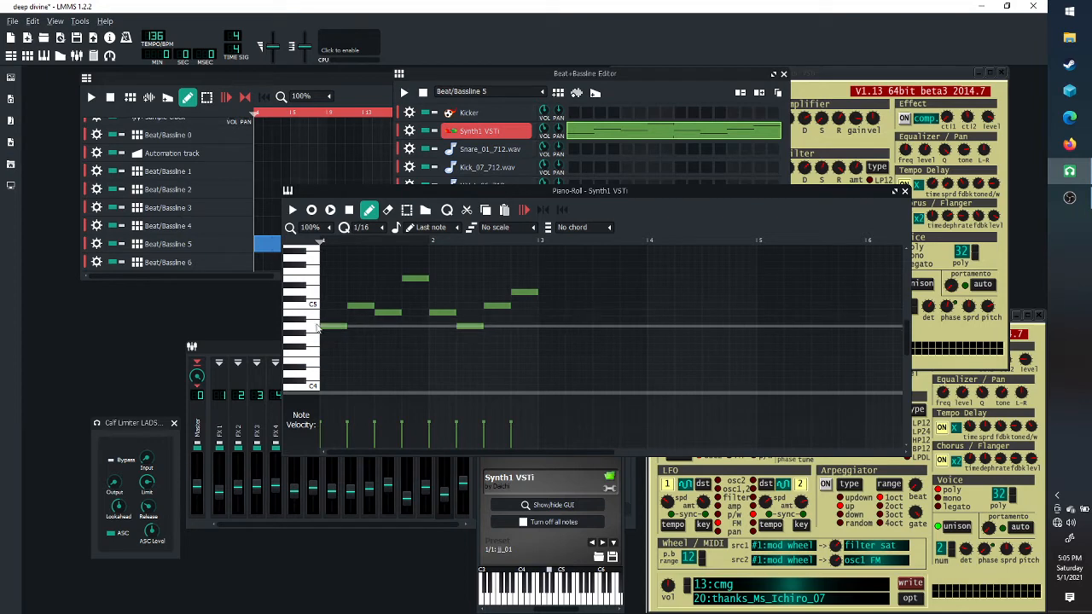
left_click(333, 326)
left_click(300, 331)
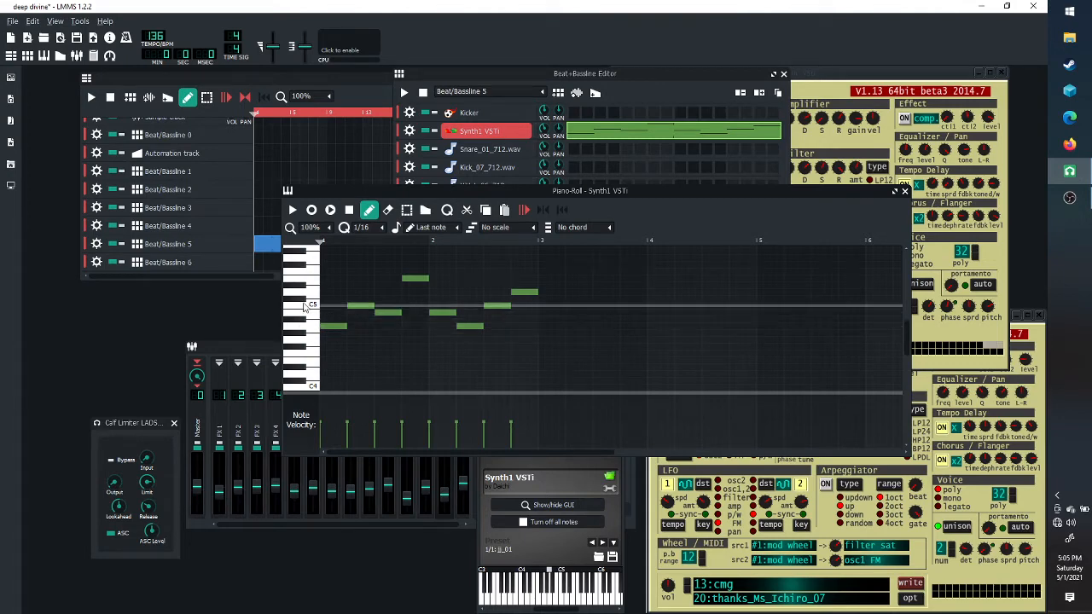
left_click(307, 305)
left_click(305, 315)
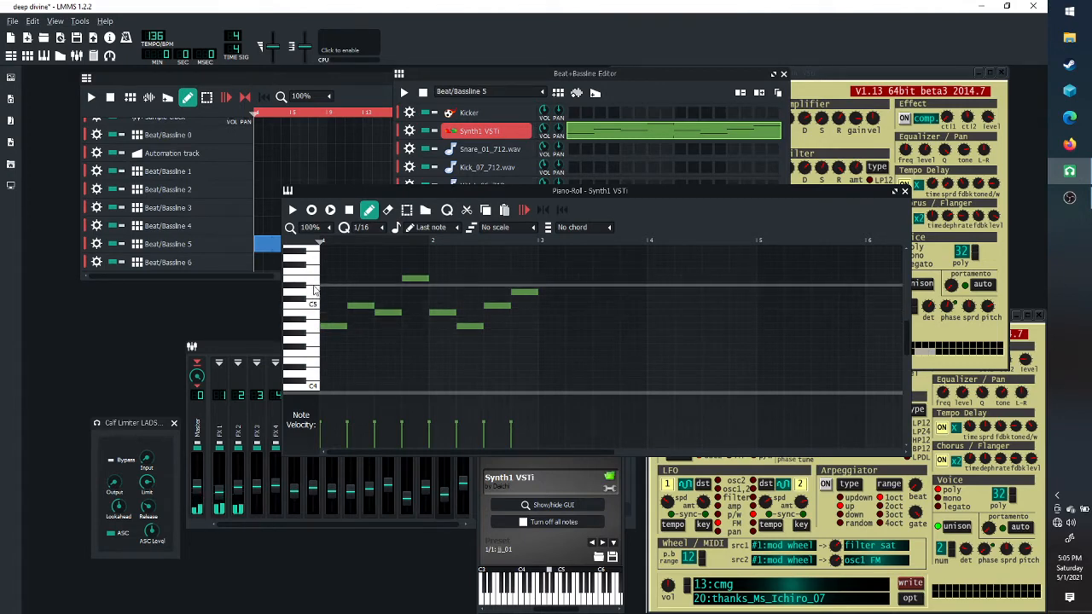
left_click(312, 281)
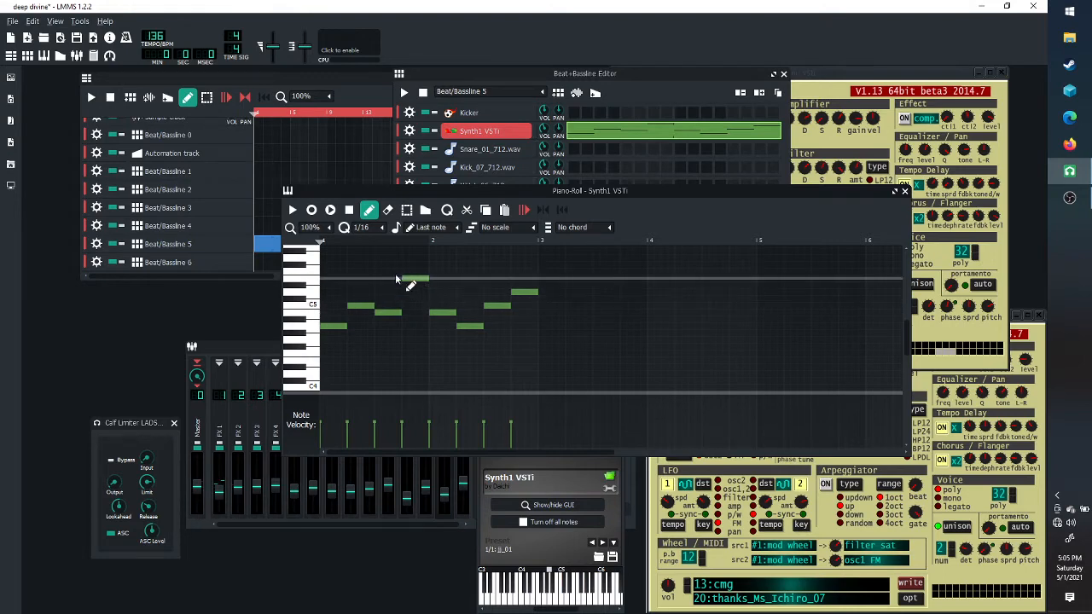
left_click(311, 332)
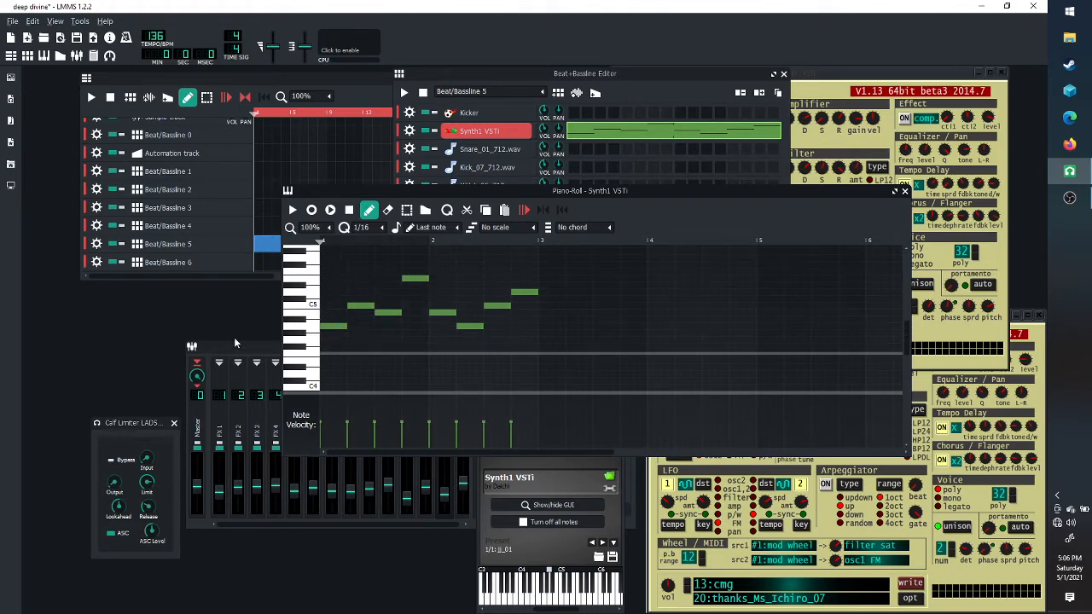
Open the reFX Nexus track's plugin interface, reposition it and show the presets of the Piano category
left_click(625, 79)
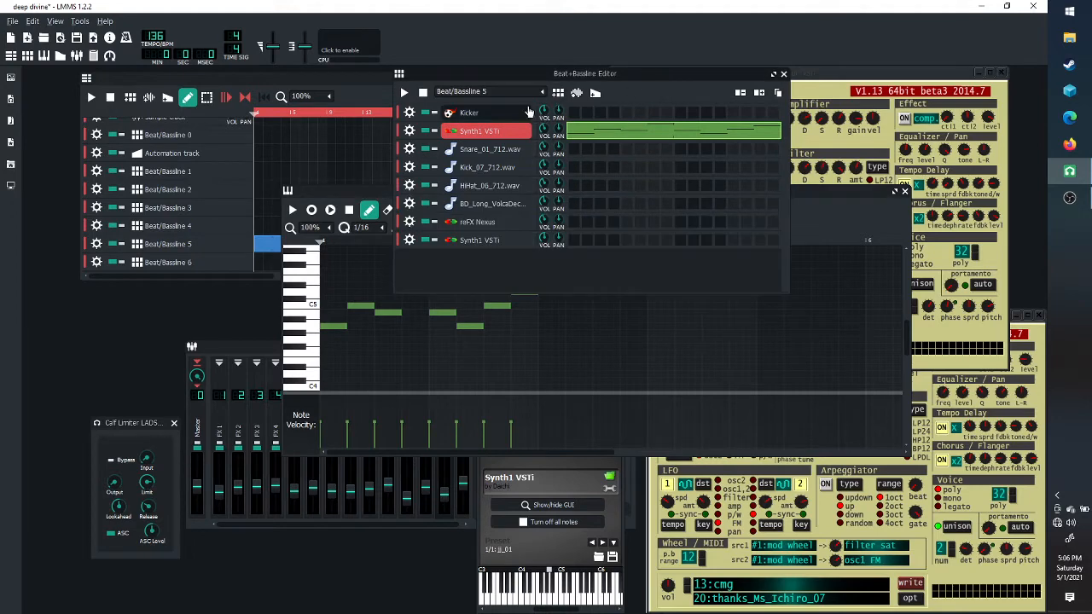
left_click(517, 224)
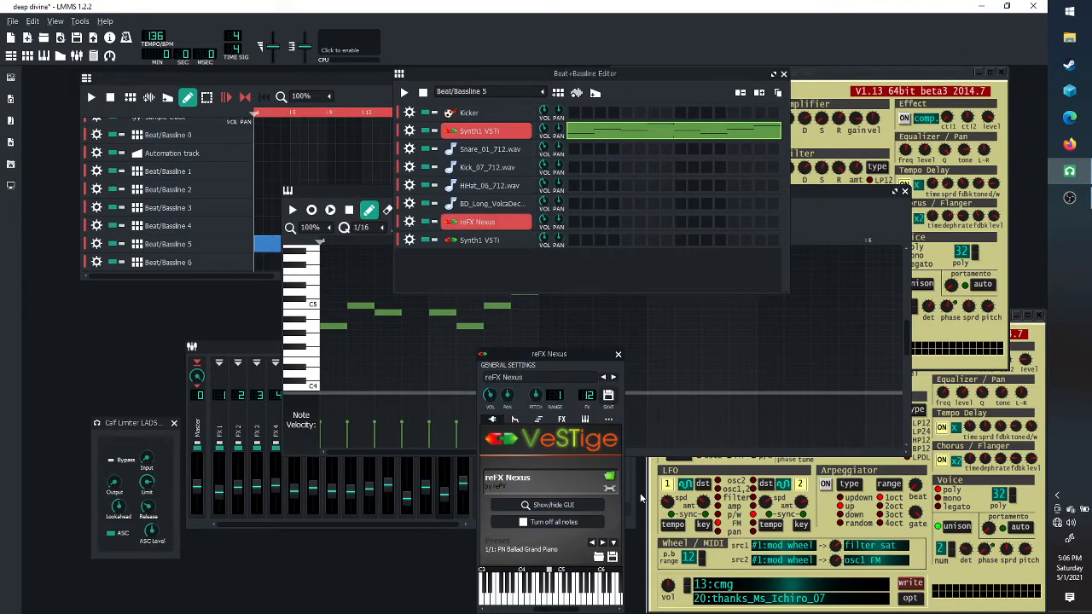
left_click(555, 505)
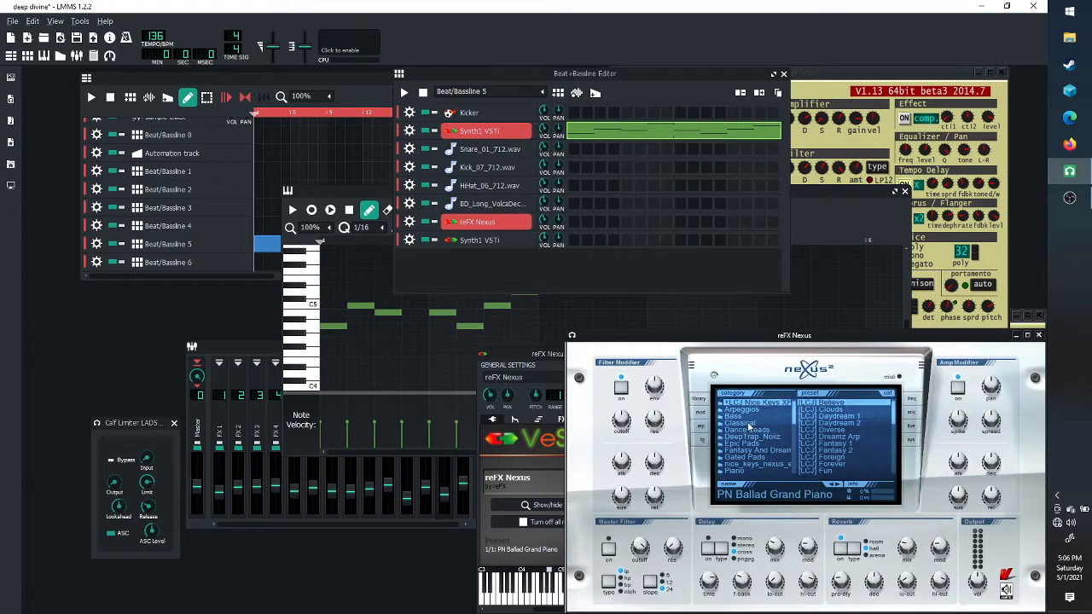
left_click_drag(875, 340, 771, 267)
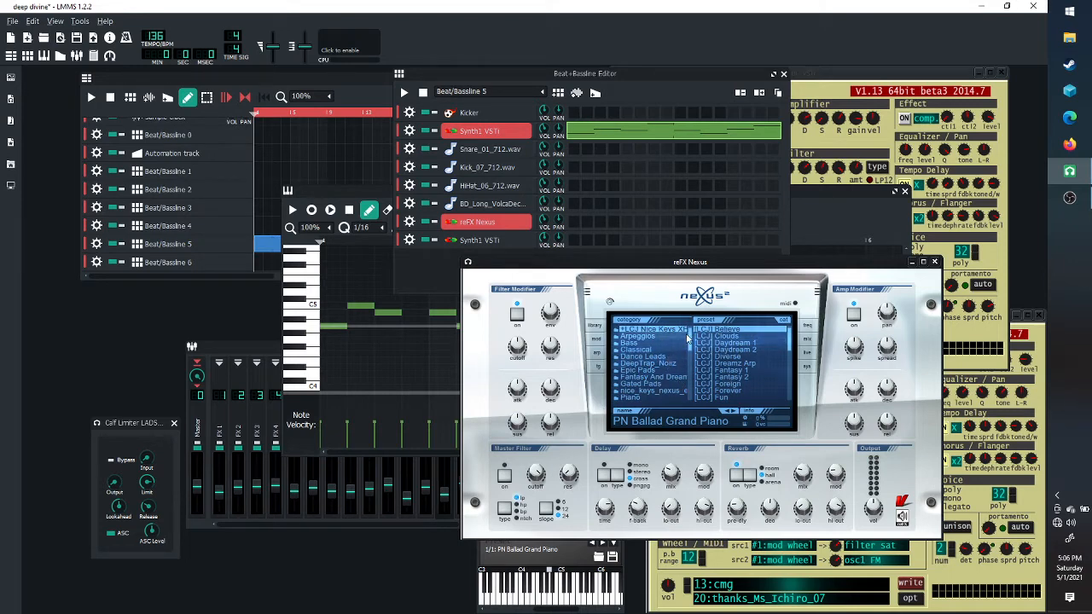
scroll(648, 358, "down", 2)
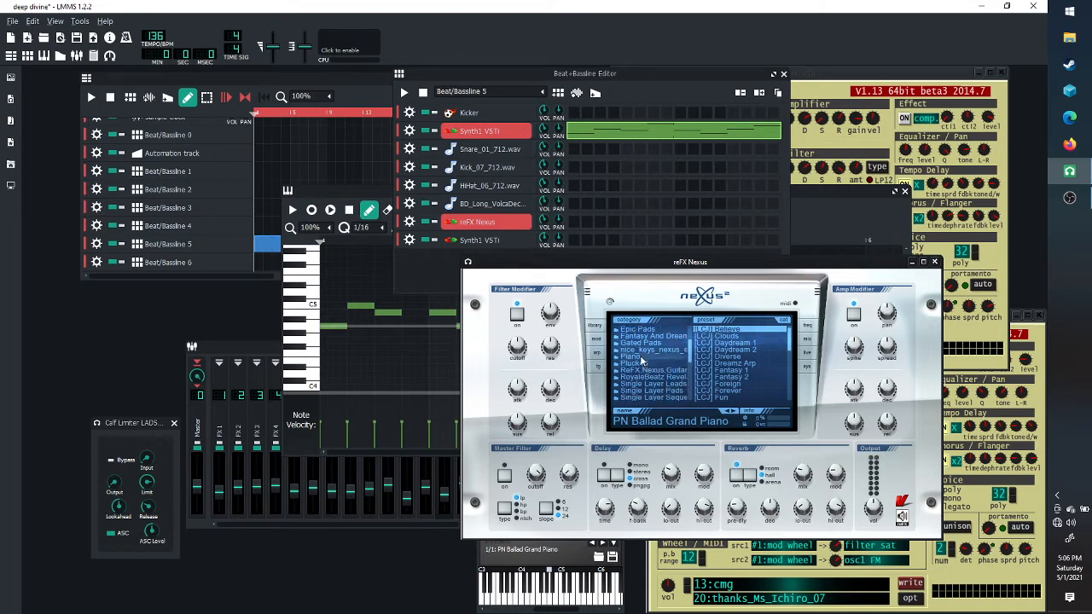
left_click(640, 360)
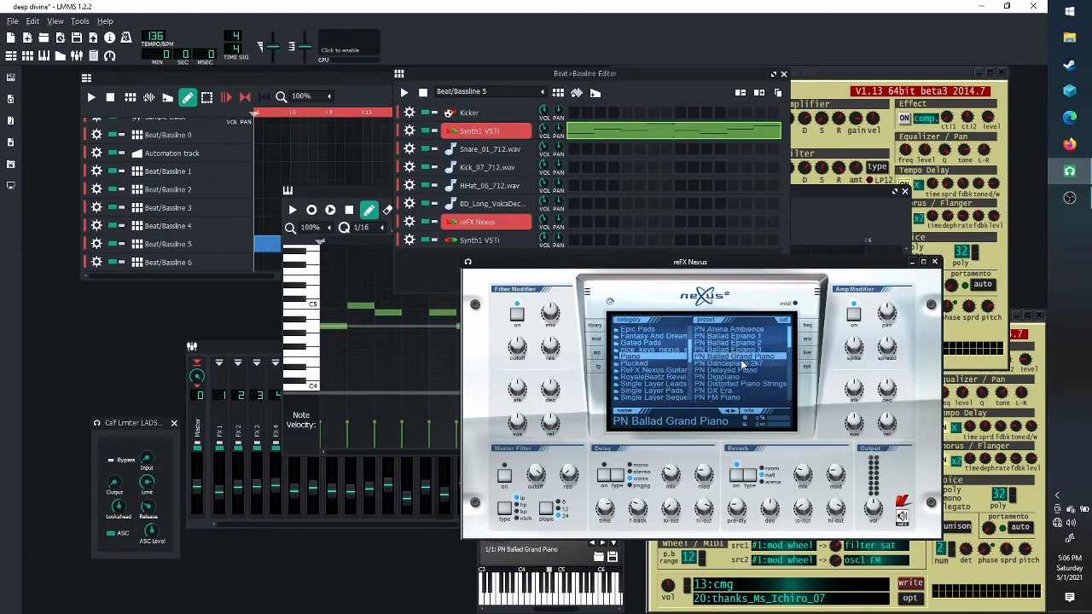
Open the lower Synth1 VSTi track's instrument window, and browse the patterns to Beat/Bassline 1
left_click(532, 72)
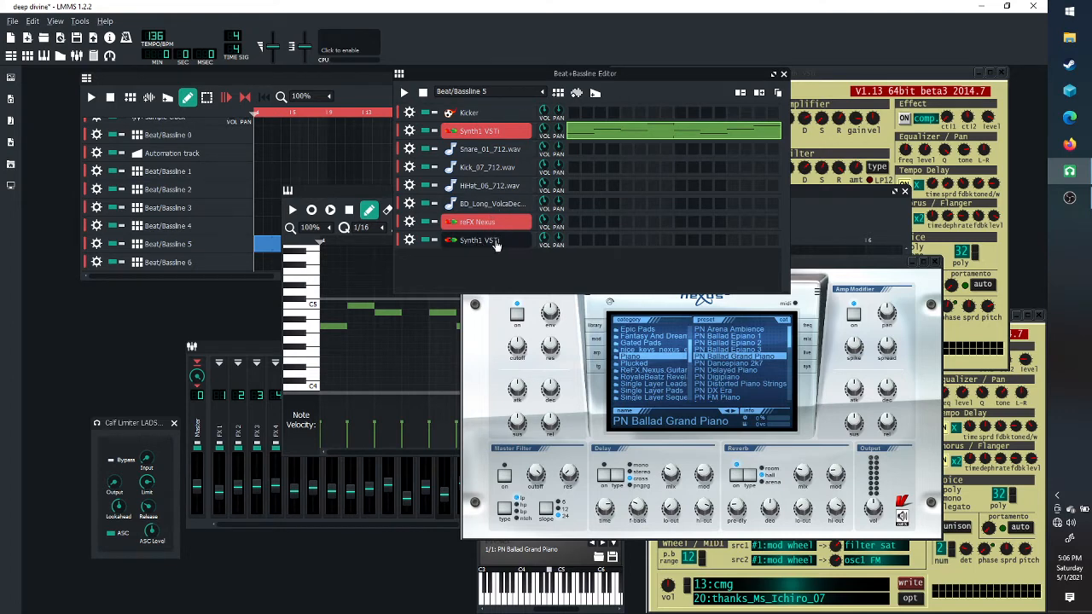
left_click(478, 241)
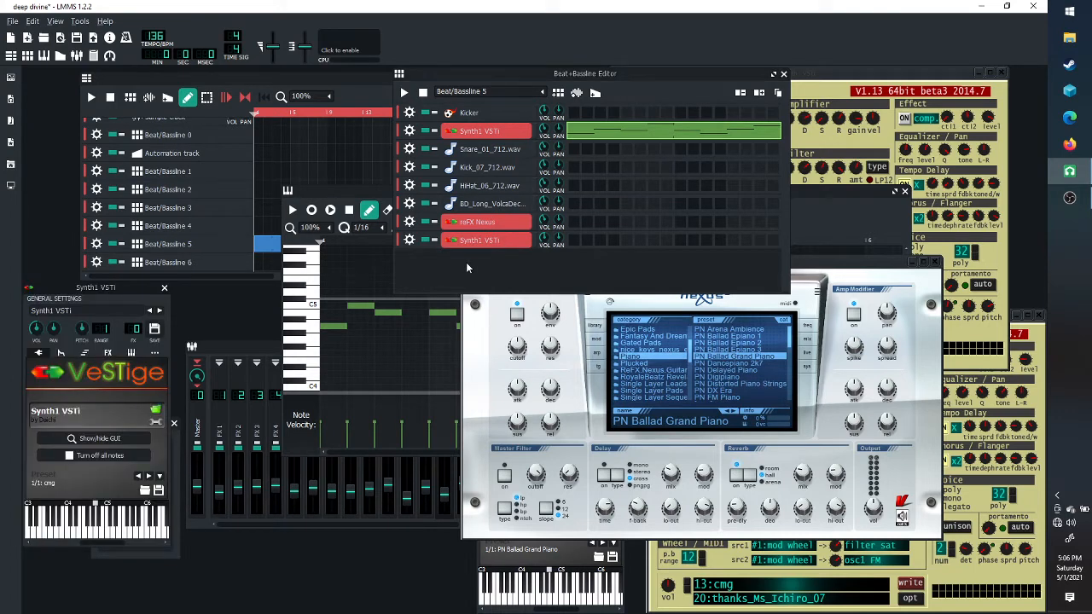
scroll(485, 94, "up", 3)
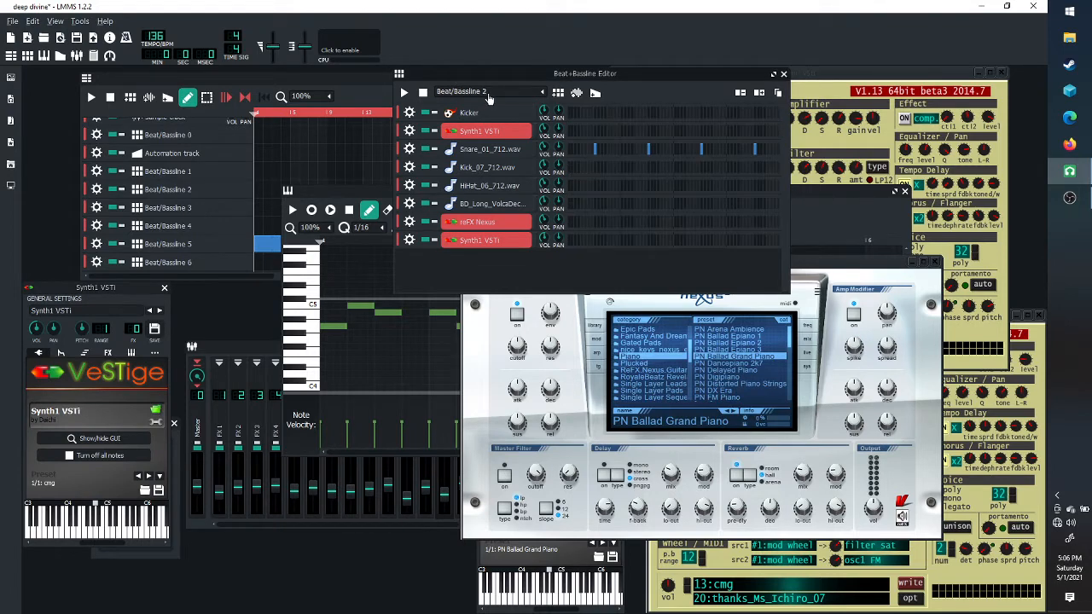
scroll(489, 99, "up", 2)
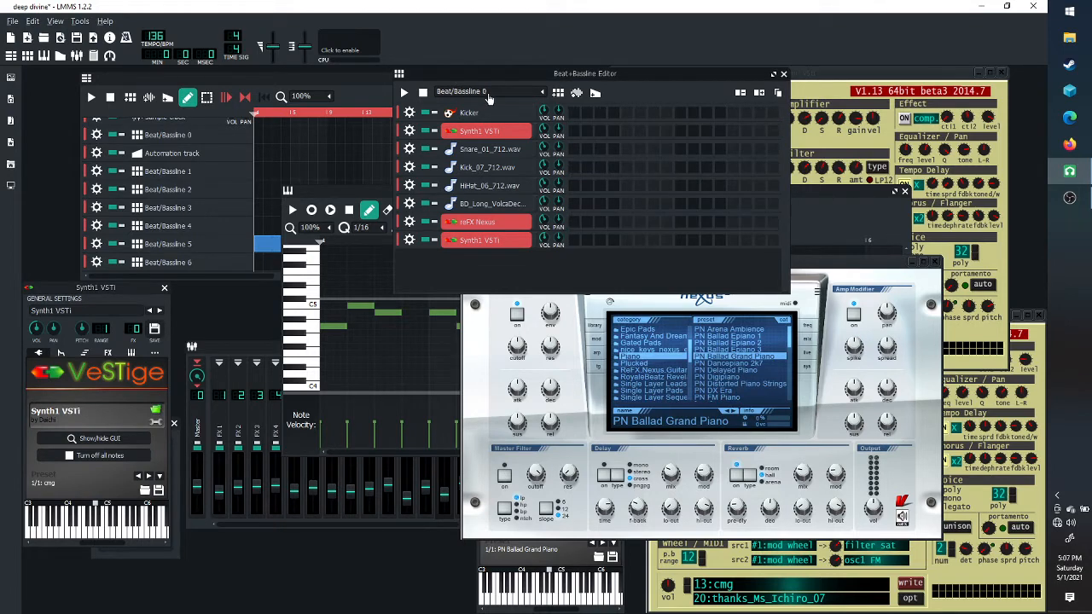
scroll(489, 99, "down", 6)
scroll(487, 100, "up", 5)
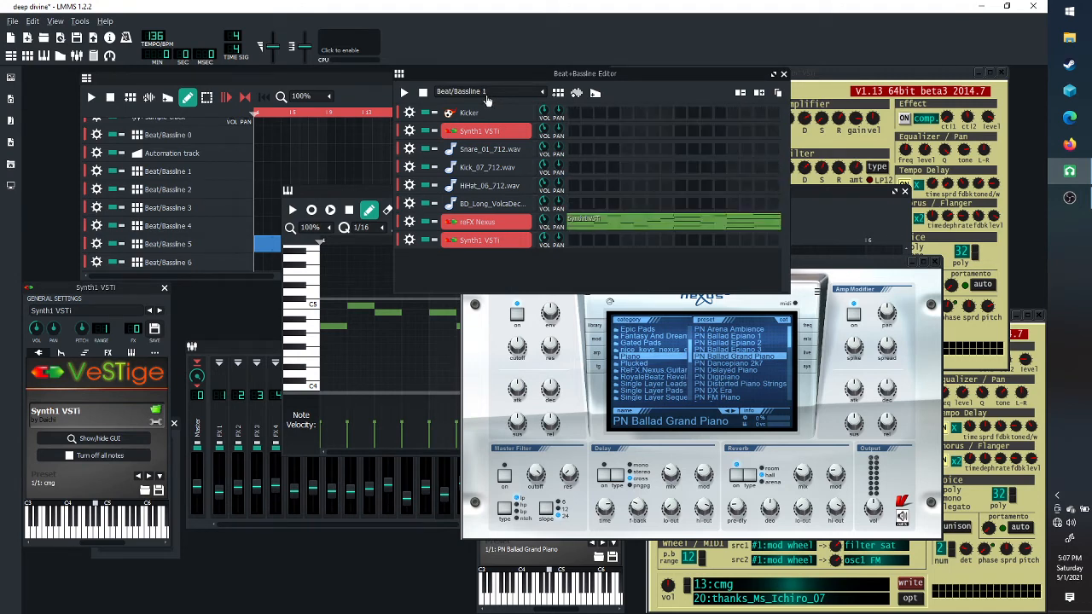
Open the reFX Nexus pattern of Beat/Bassline 1 in the Piano-Roll, move the window aside, play the notes and stop
double_click(666, 221)
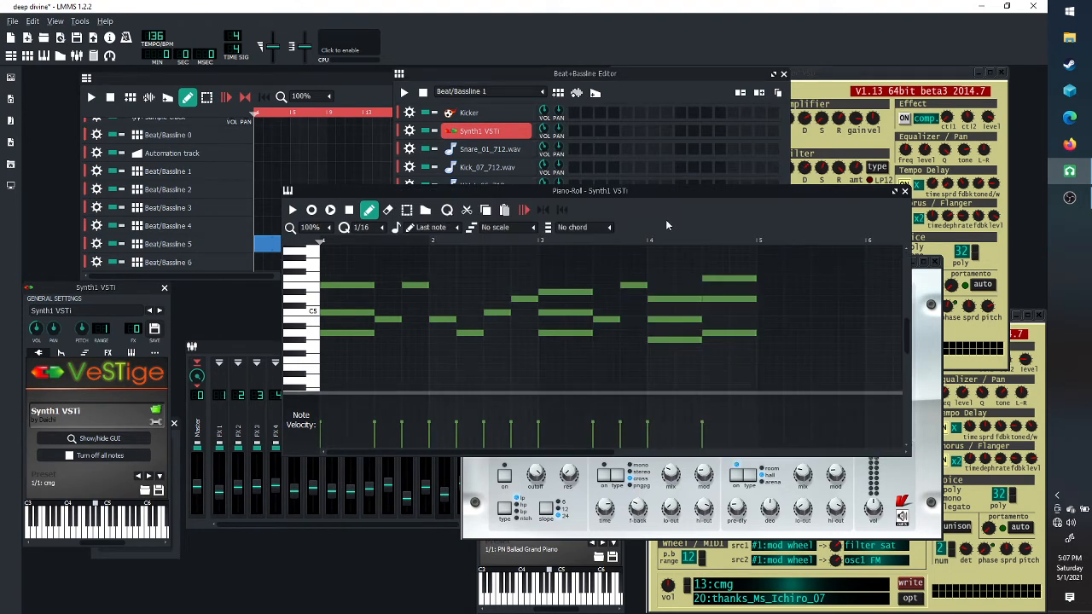
left_click_drag(631, 192, 515, 93)
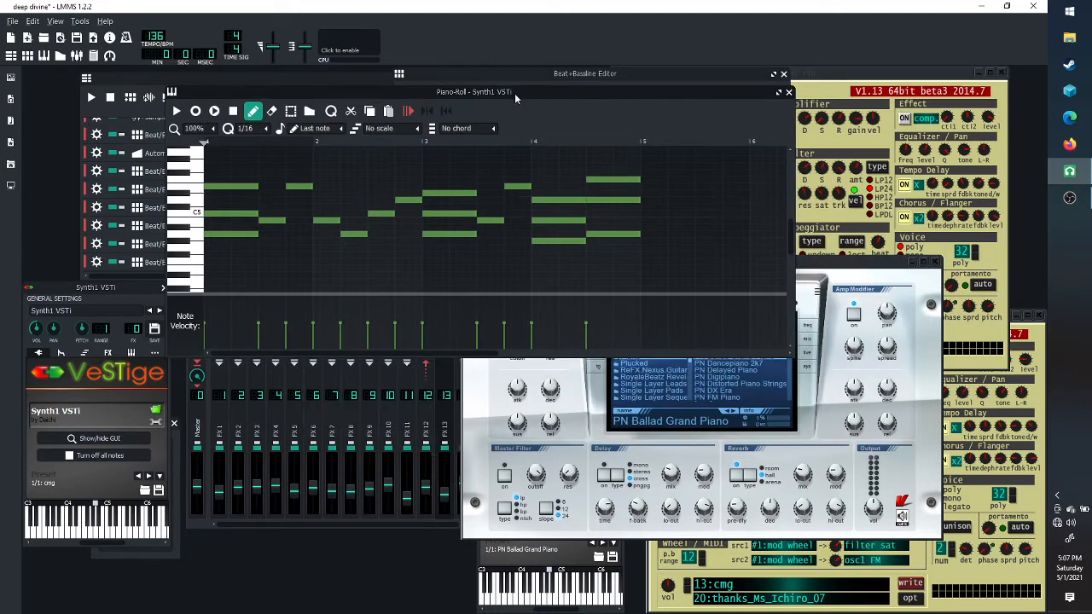
left_click(201, 235)
left_click(178, 113)
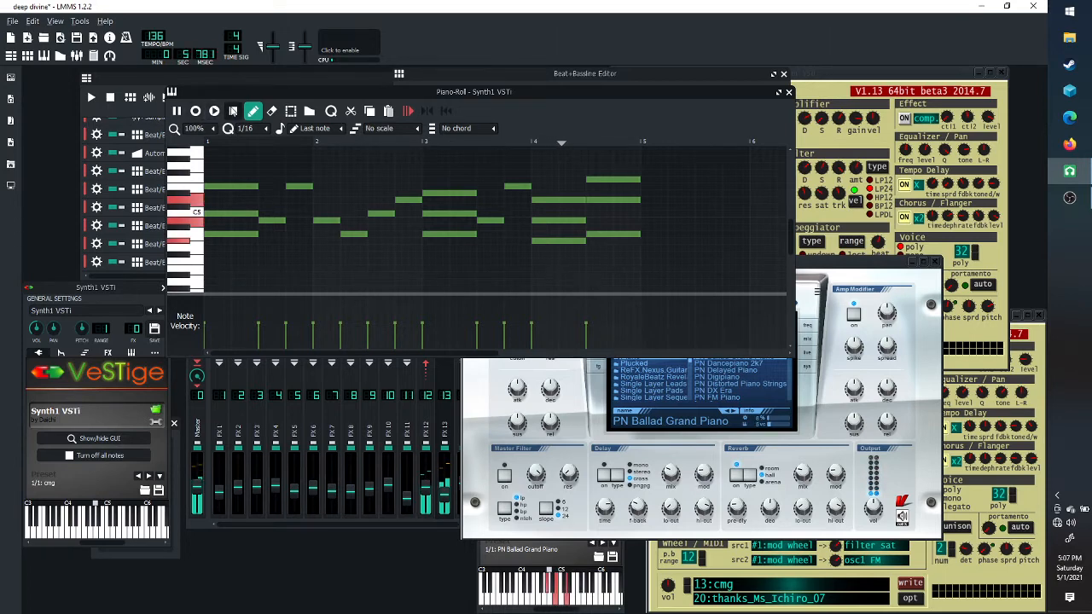
left_click(233, 111)
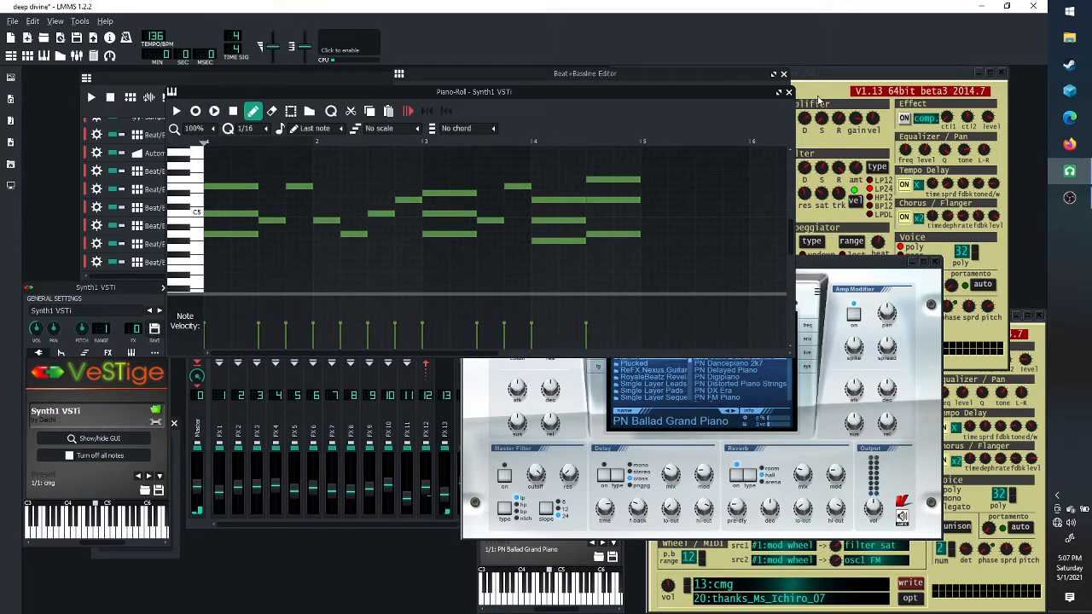
Close the Piano-Roll and bring the Song-Editor forward to view the song arrangement
left_click(790, 92)
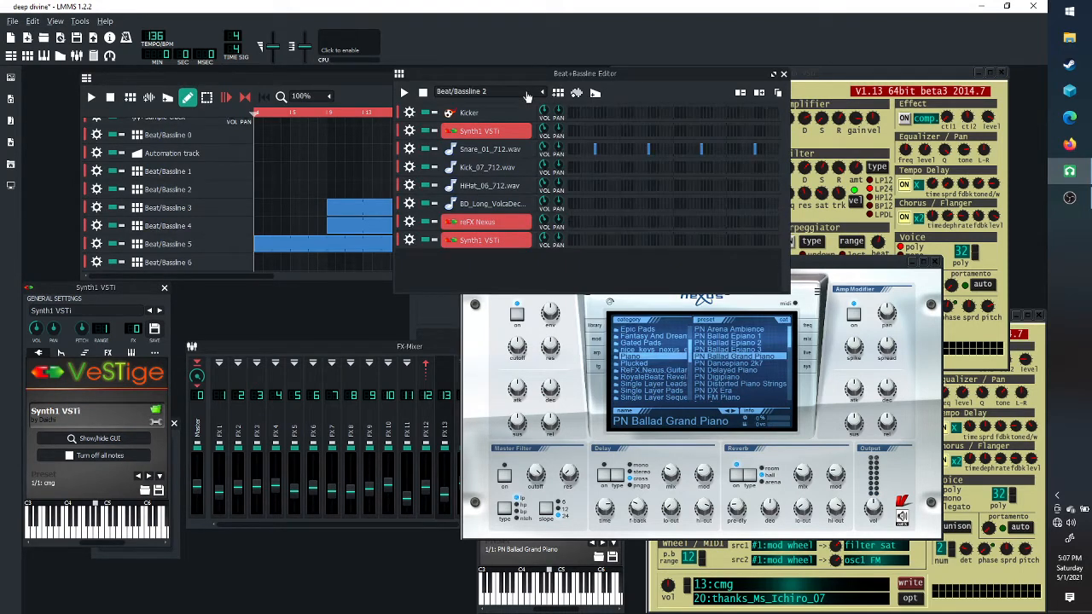
scroll(504, 101, "down", 1)
left_click(287, 79)
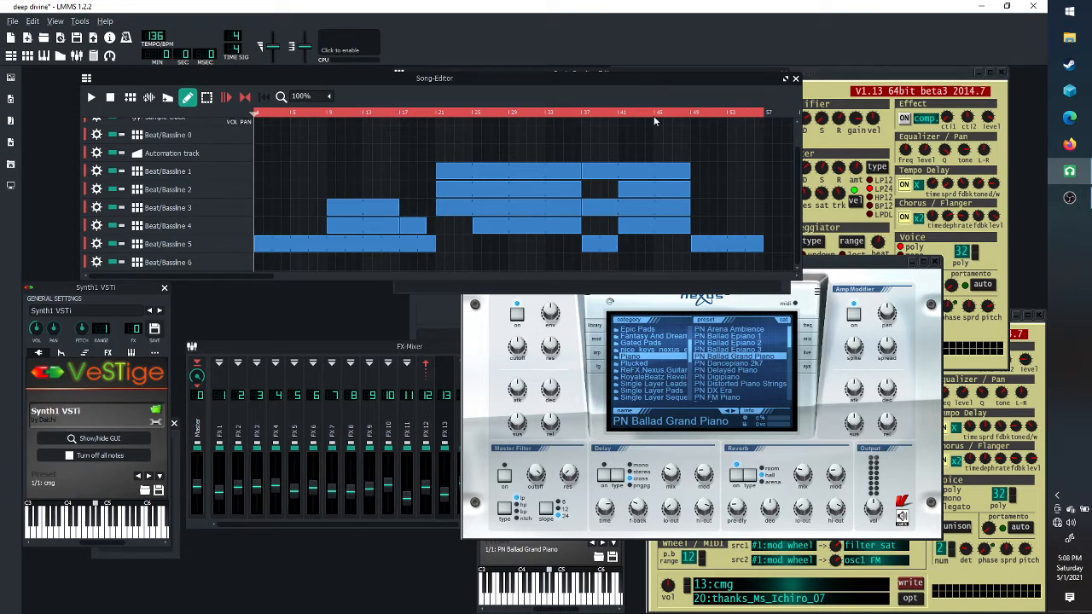
Bring the FX-Mixer forward and open the controls of the Equalizer in the effects chain
left_click(77, 55)
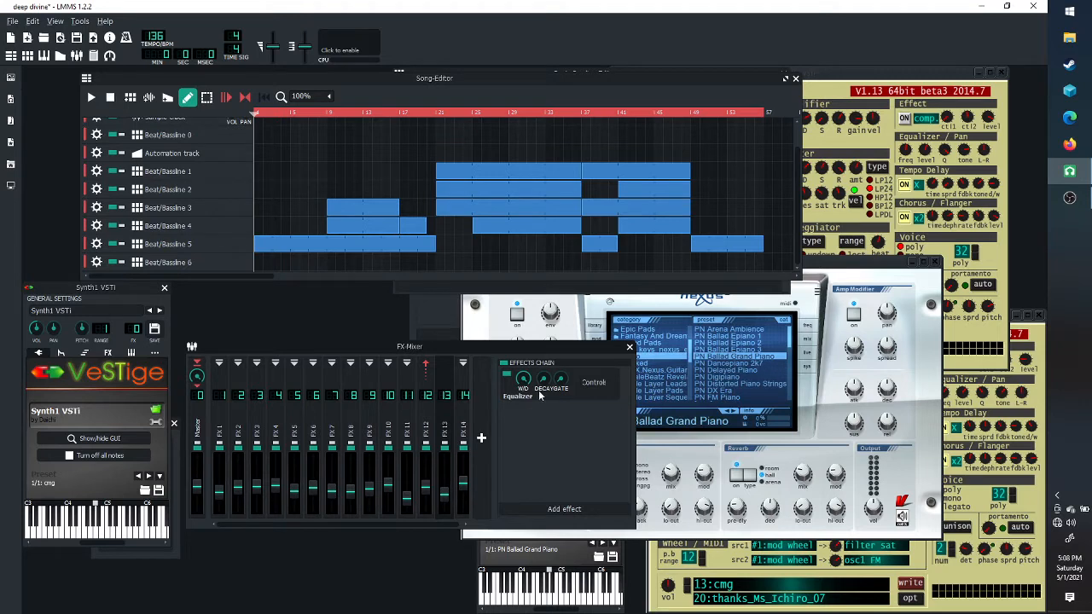
left_click(591, 386)
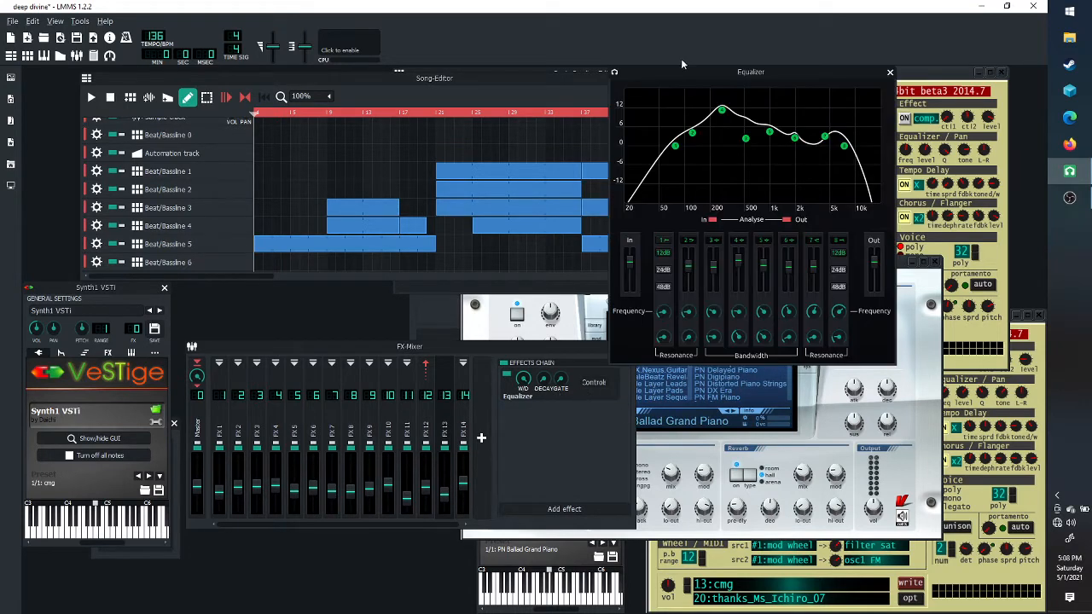
Arrange the Equalizer and Beat+Bassline Editor windows so both are visible, with Beat/Bassline 1 selected
left_click_drag(754, 74, 761, 97)
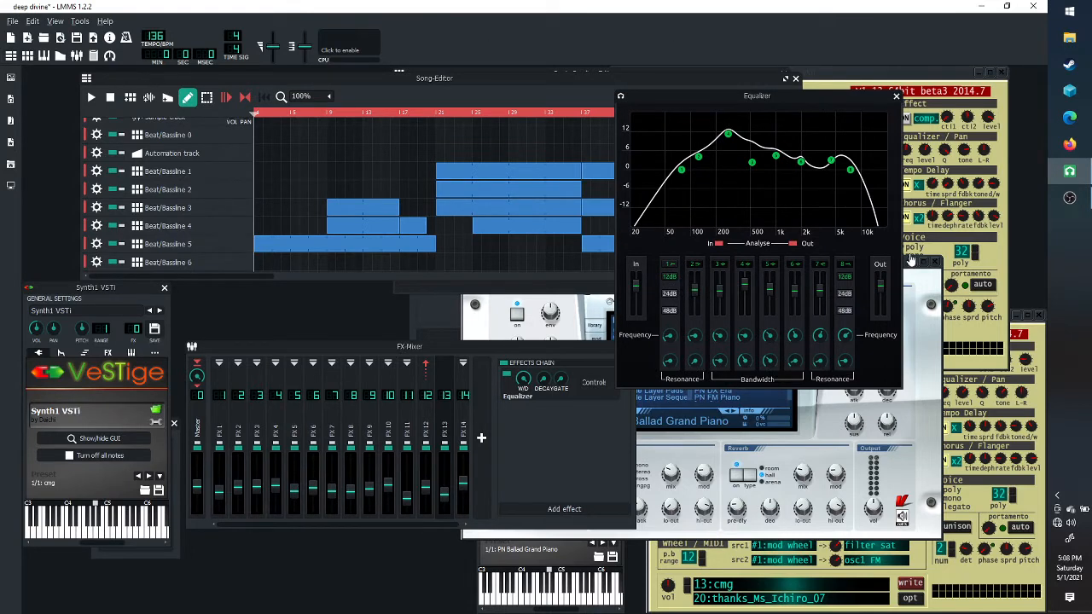
left_click(27, 55)
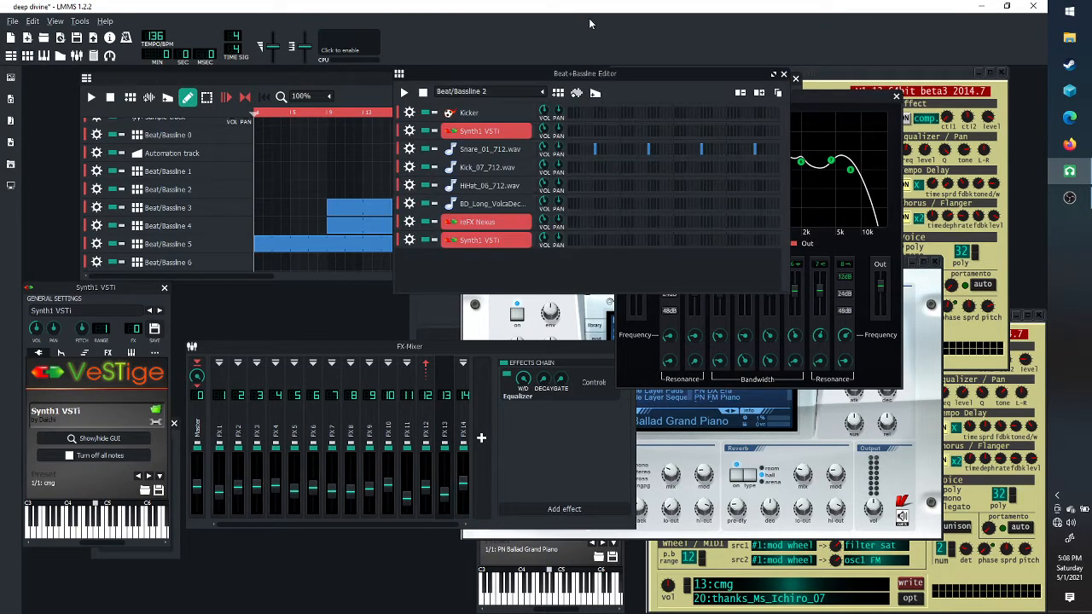
left_click_drag(529, 75, 352, 246)
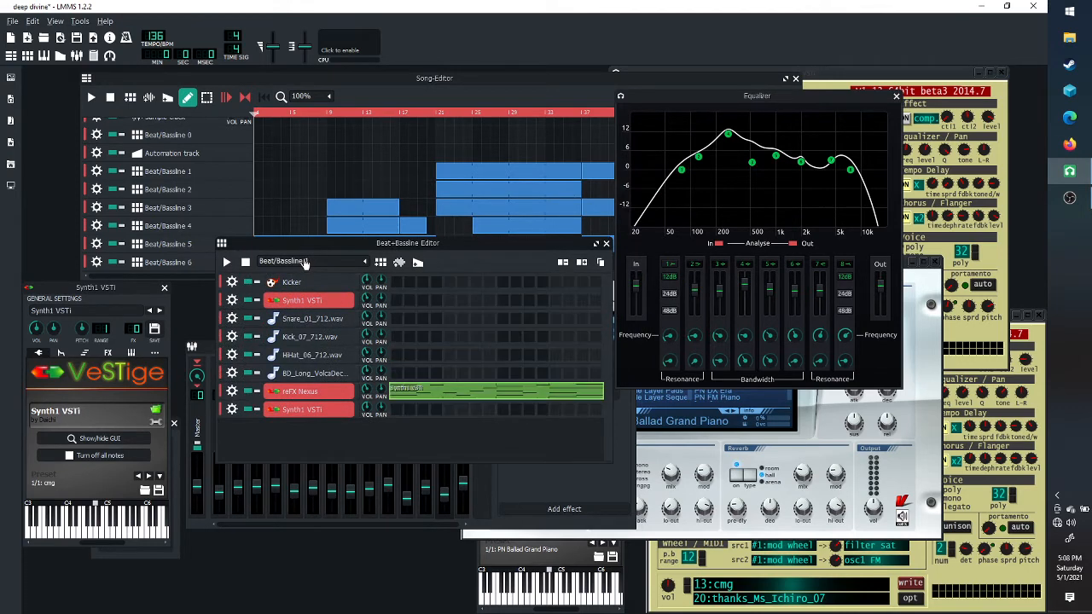
Play Beat/Bassline 1 while viewing its spectrum in the Equalizer, close the Equalizer and stop playback
left_click(226, 262)
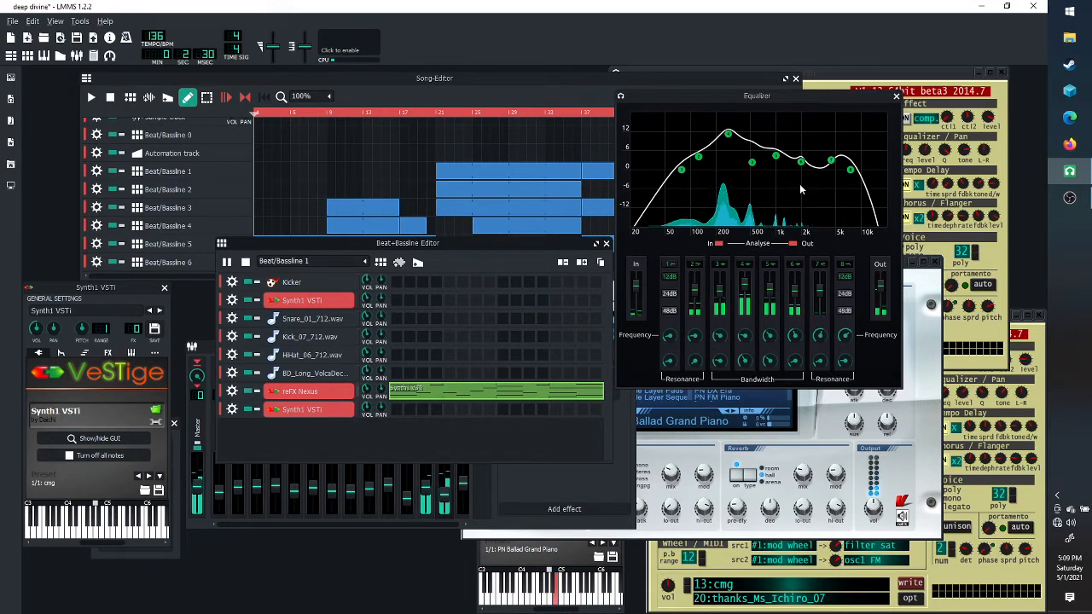
left_click(896, 97)
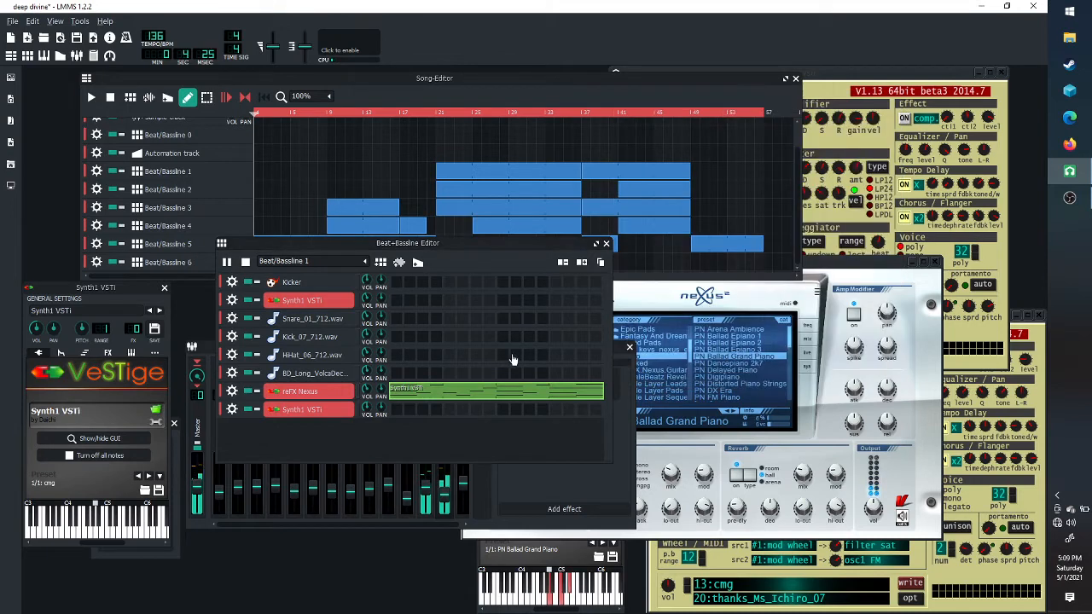
left_click(247, 262)
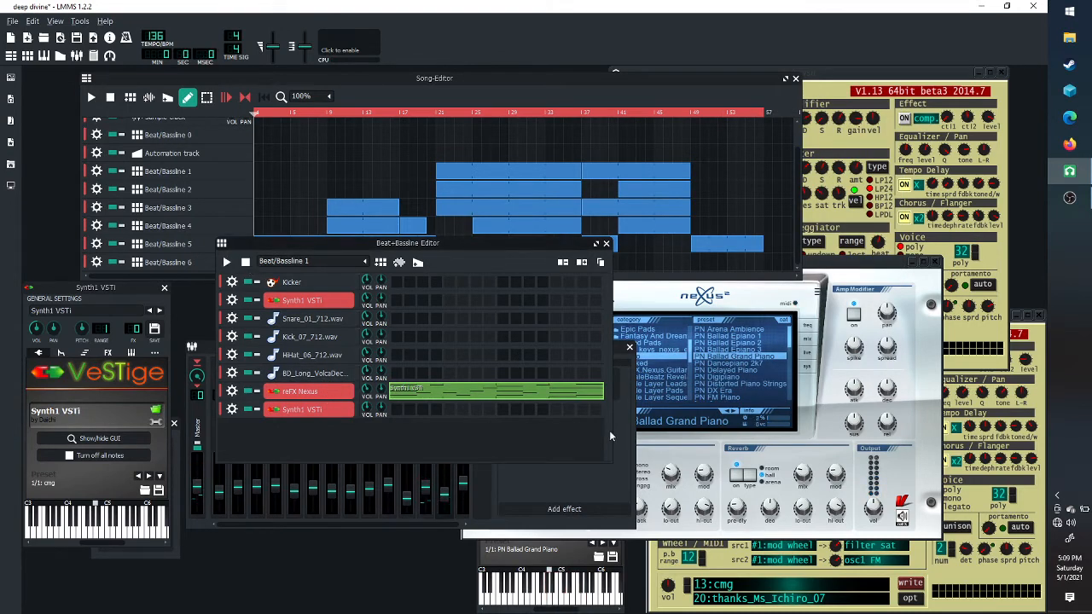
Reopen the Equalizer's controls from the FX-Mixer effects chain and examine its frequency curve
left_click(500, 77)
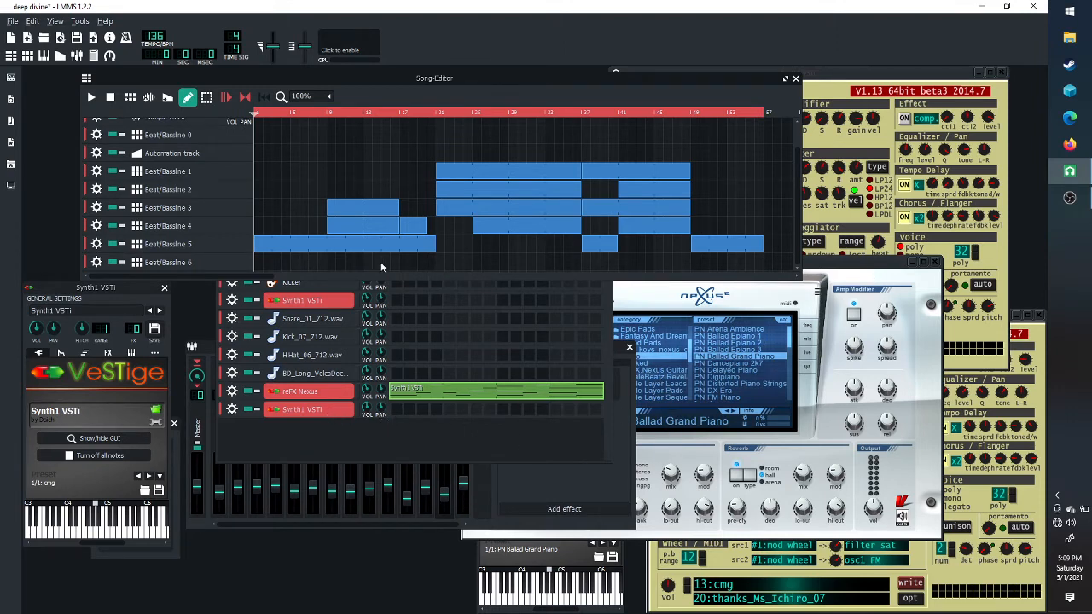
left_click(621, 356)
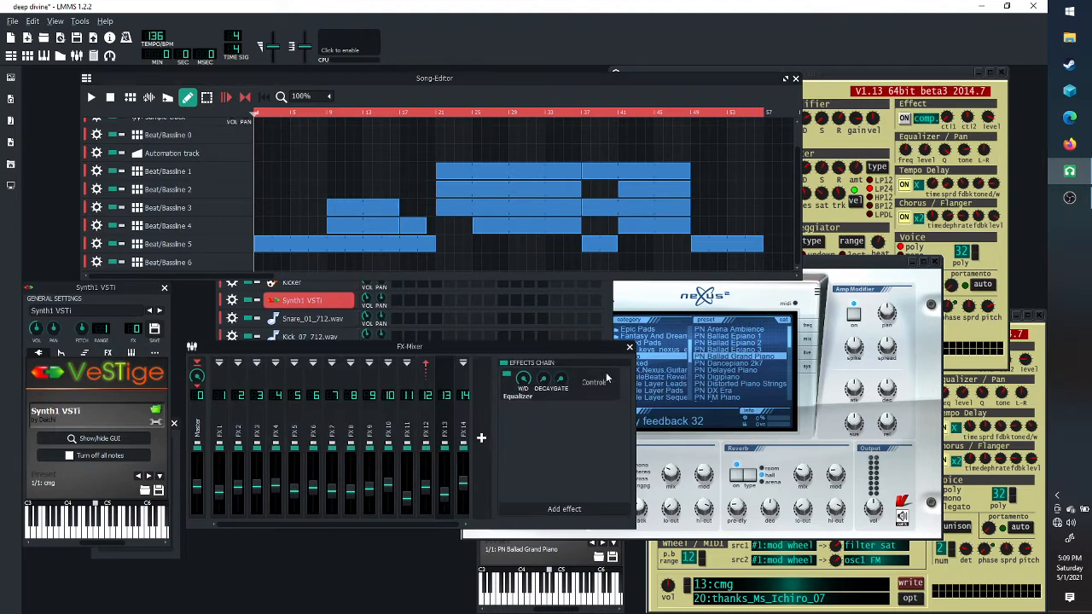
left_click(600, 383)
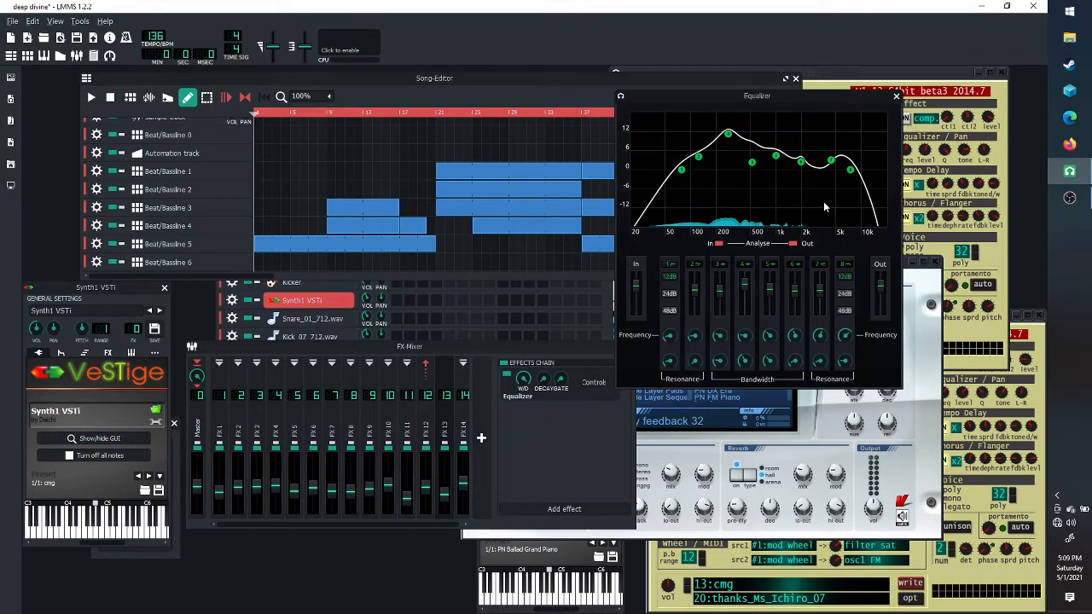
mouse_move(680, 171)
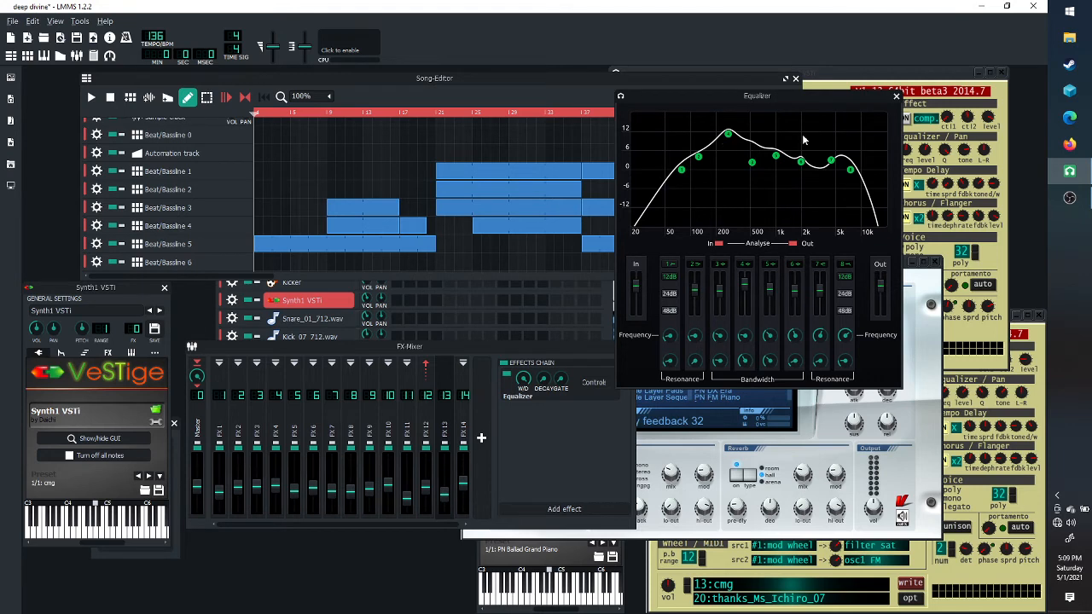
Compare the song arrangement with the Equalizer curve, ending with the Song-Editor in front
left_click(518, 82)
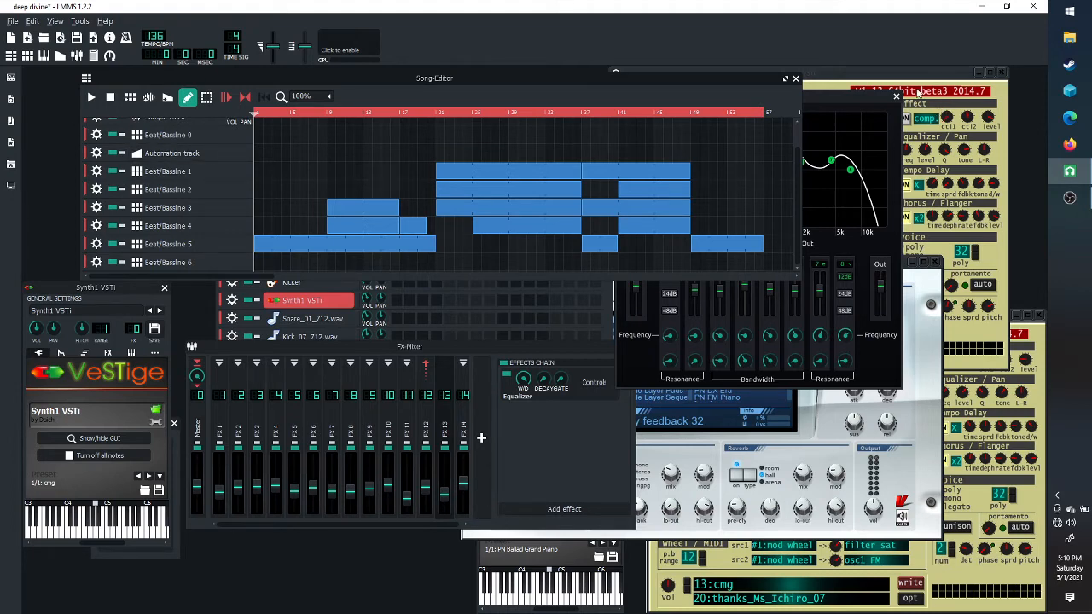
left_click(10, 55)
left_click(11, 55)
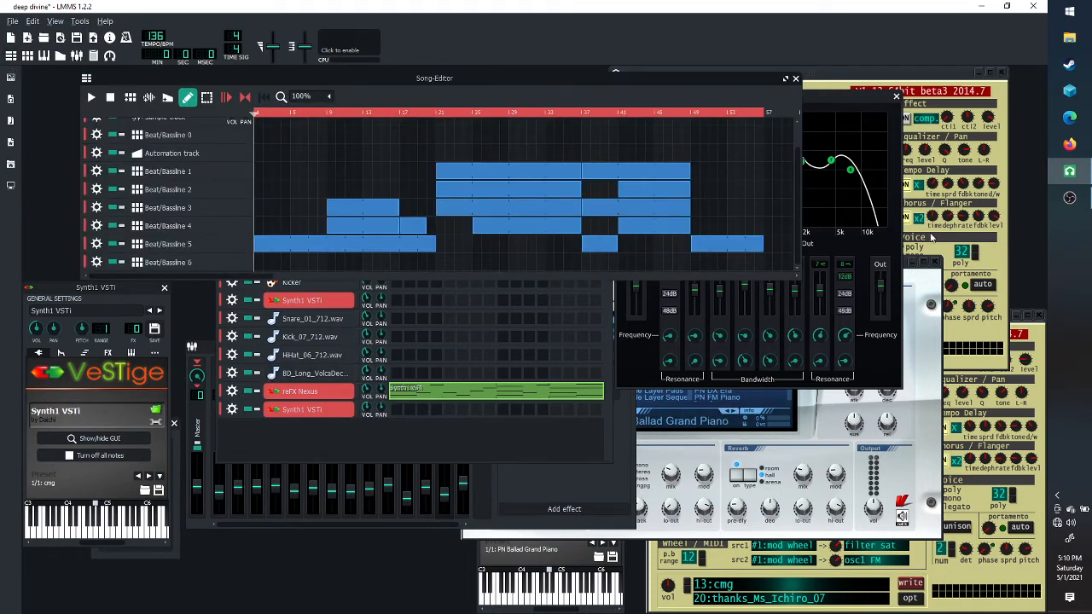
left_click(832, 160)
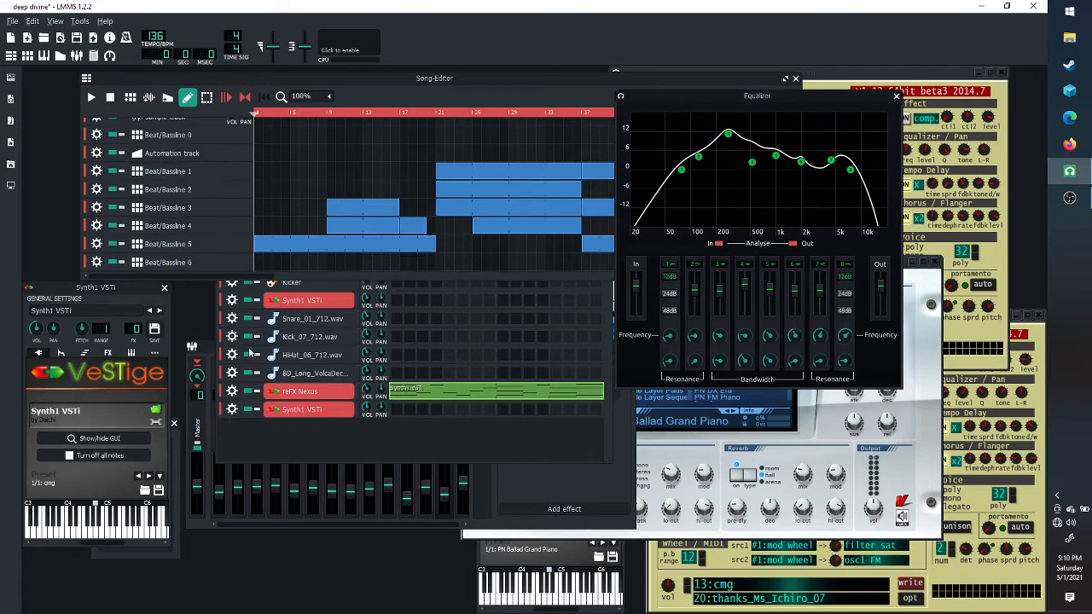
left_click(501, 88)
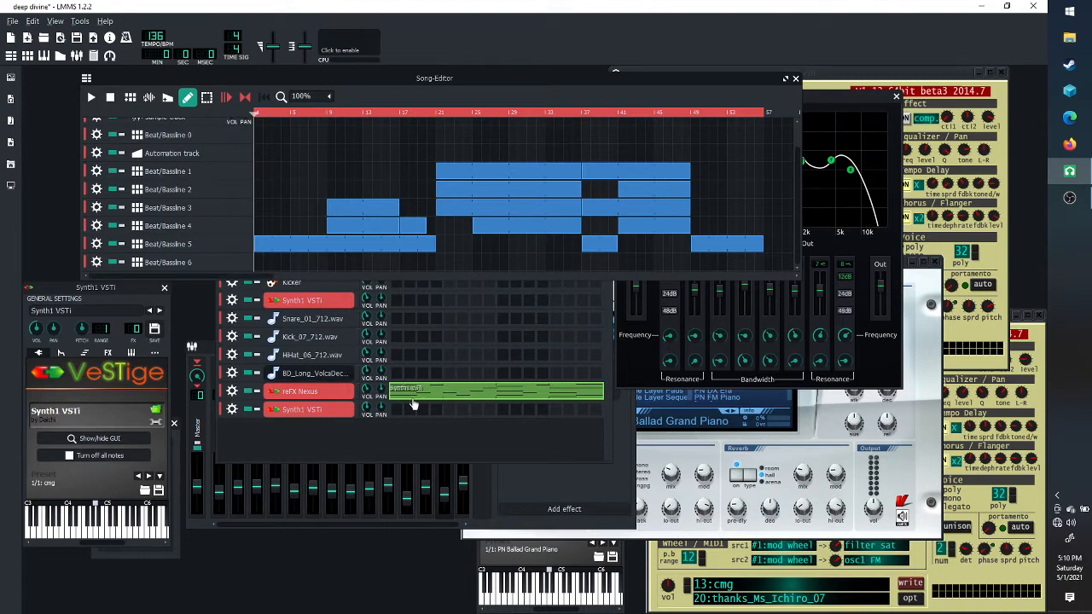
Show VeSTige in the instrument plugin list and open the reFX Nexus track's instrument window from the Beat+Bassline Editor
left_click(11, 78)
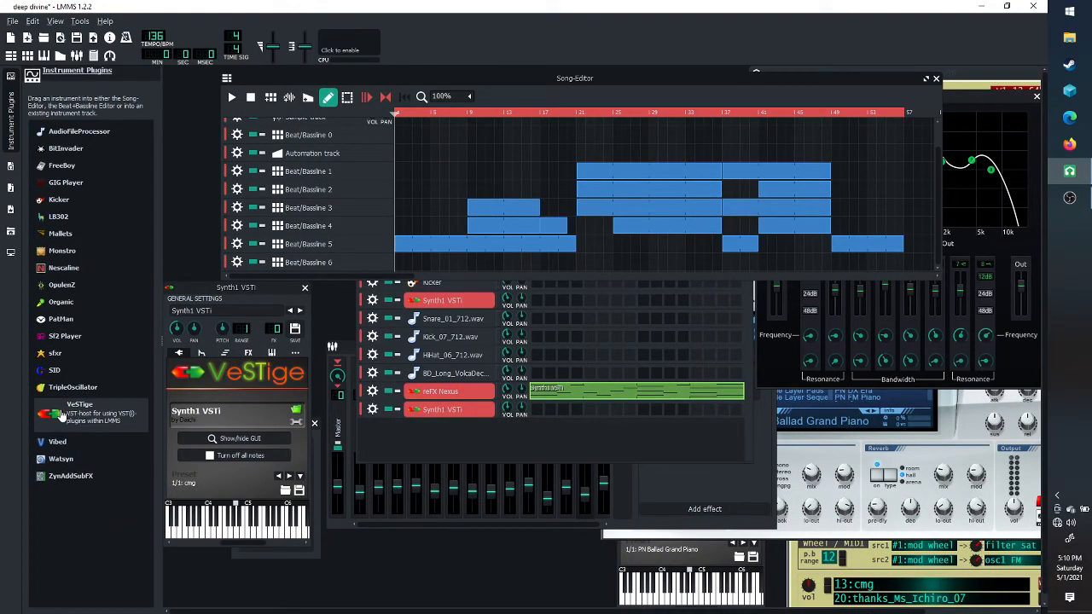
left_click(27, 55)
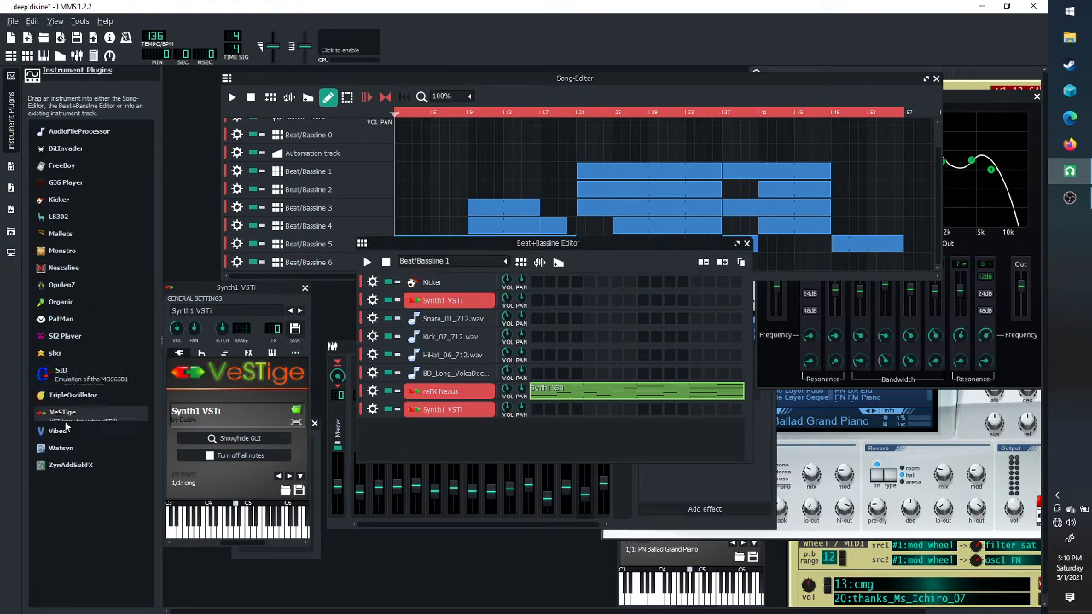
mouse_move(61, 412)
left_mouse_down()
mouse_move(426, 450)
mouse_move(464, 445)
mouse_move(78, 408)
left_mouse_up()
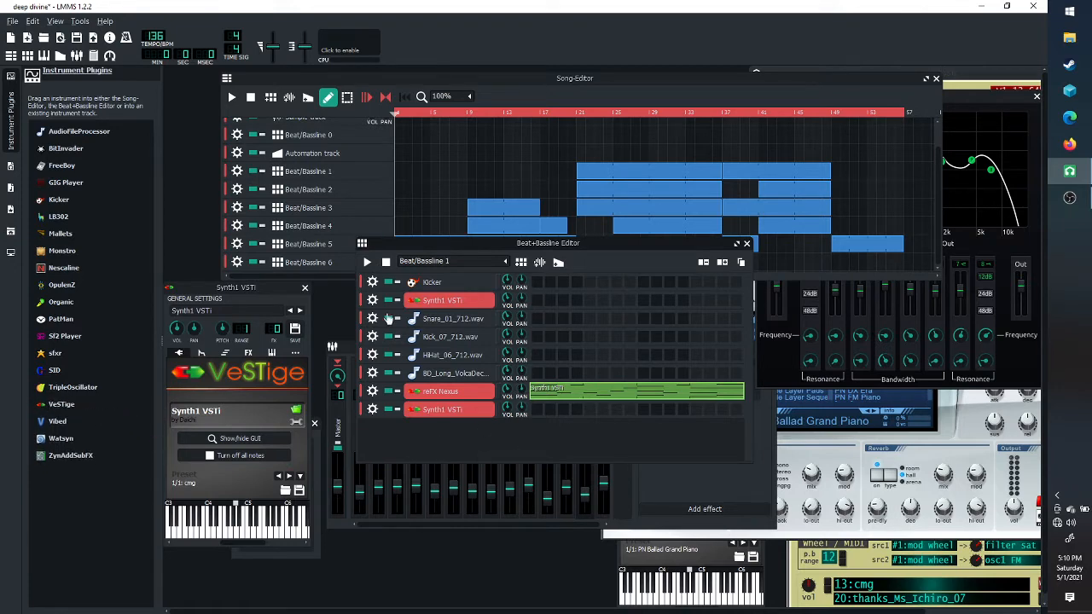
left_click(456, 389)
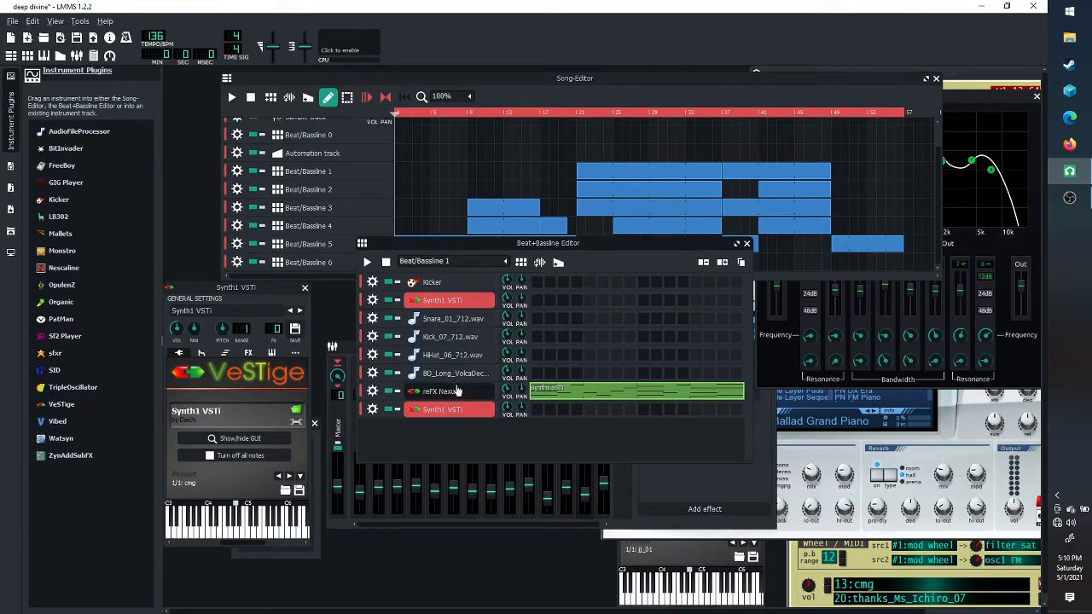
left_click(456, 391)
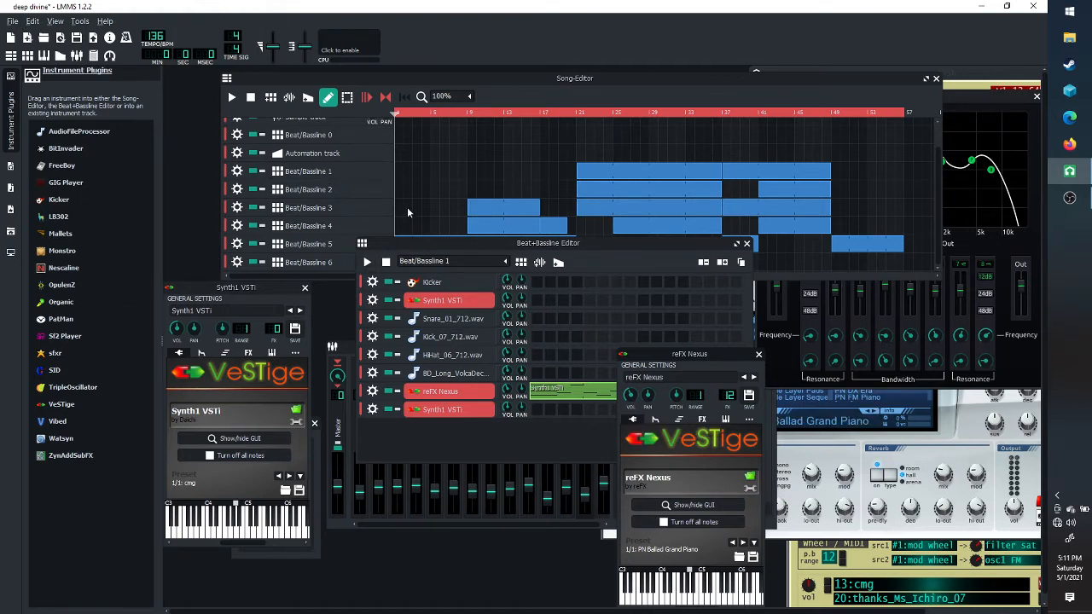
Review the FX-Mixer channels and the Equalizer curve, and return to the Song-Editor
left_click(354, 353)
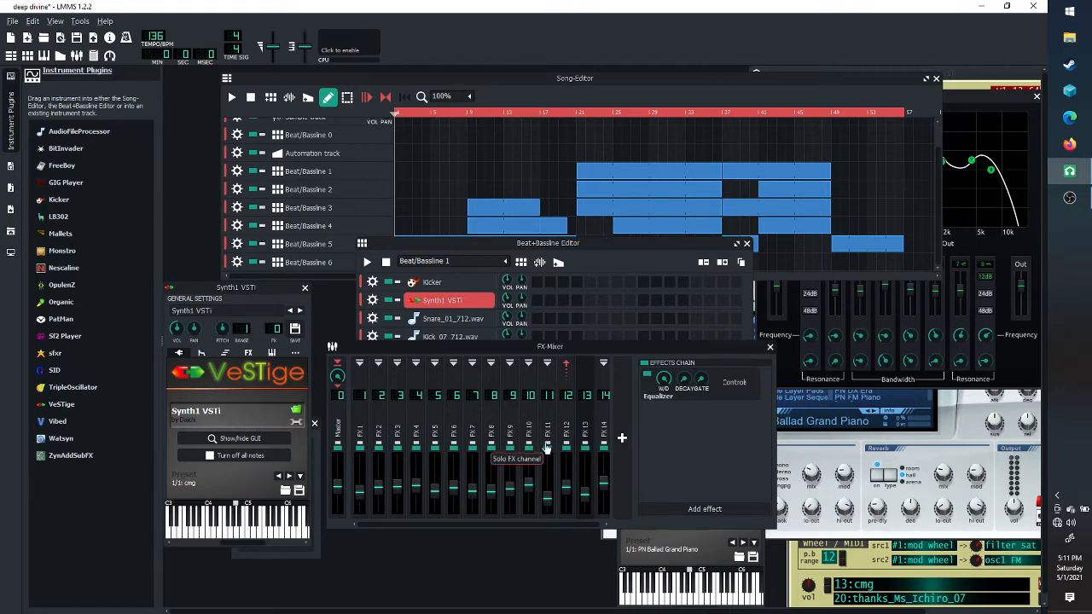
mouse_move(106, 154)
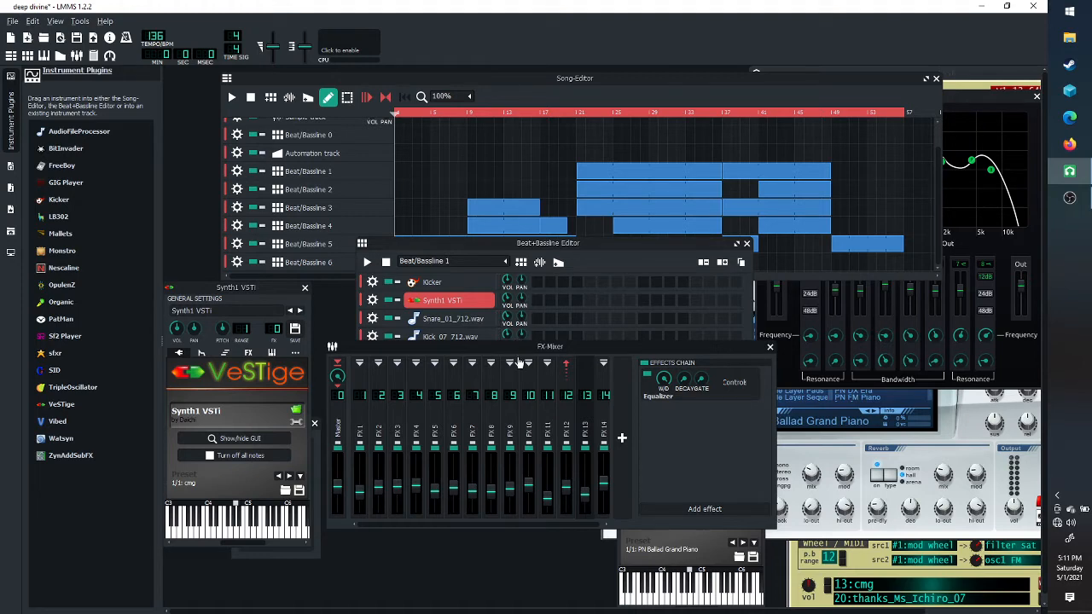
left_click(994, 94)
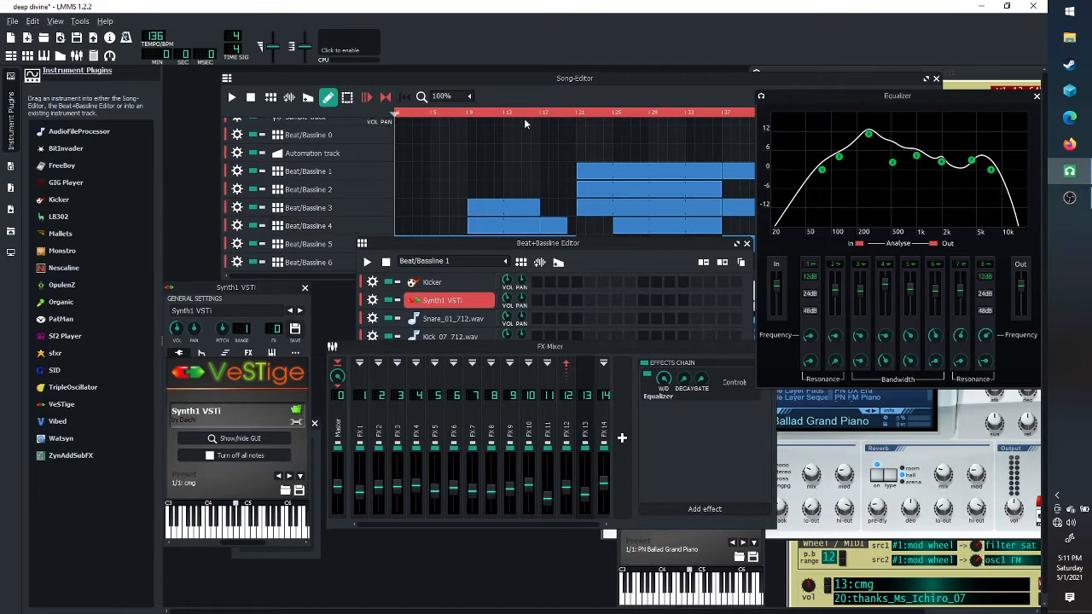
left_click(605, 74)
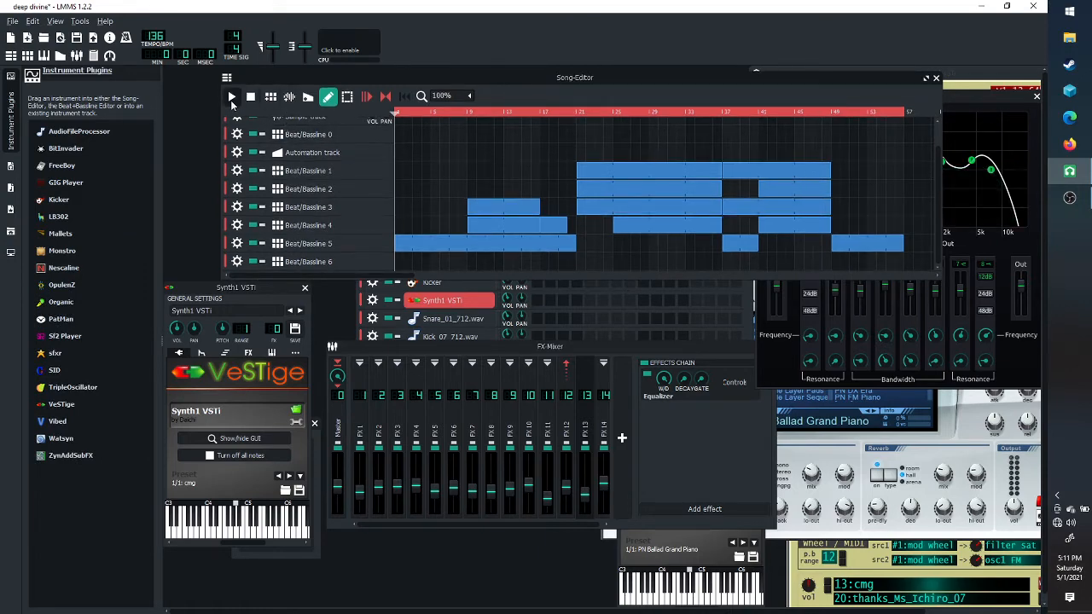
Open the BD_Long_VolcaDeco2_F1.wav track's instrument window from the Beat+Bassline Editor and audition the sample on its keyboard
left_click(26, 57)
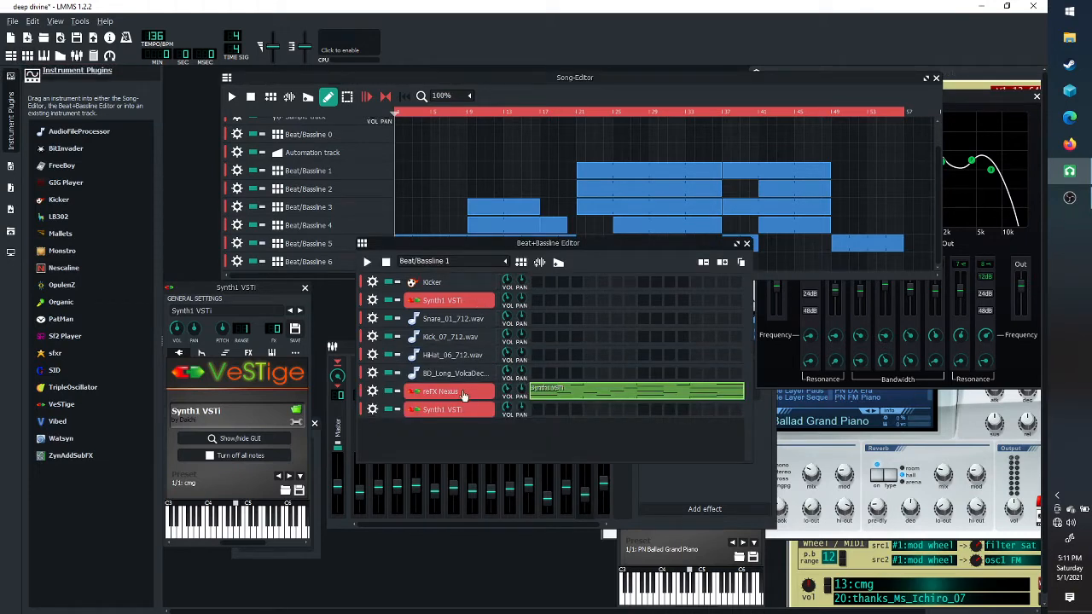
left_click(460, 376)
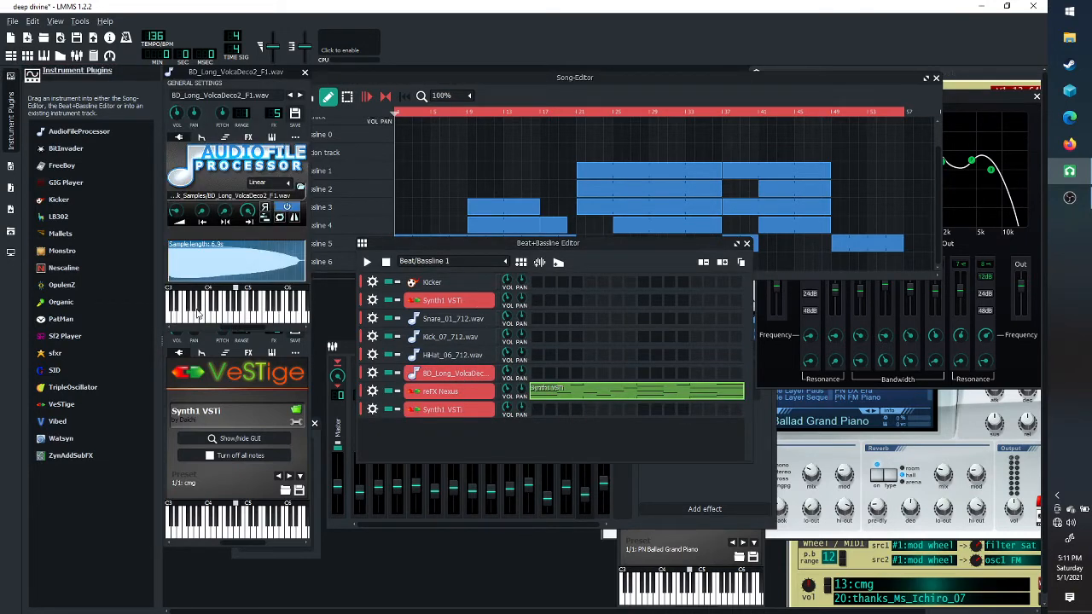
mouse_move(203, 320)
left_mouse_down()
mouse_move(226, 322)
mouse_move(215, 320)
left_mouse_up()
Switch the Beat+Bassline Editor to Beat/Bassline 3, view the My Samples folders and close the browser
scroll(451, 262, "down", 3)
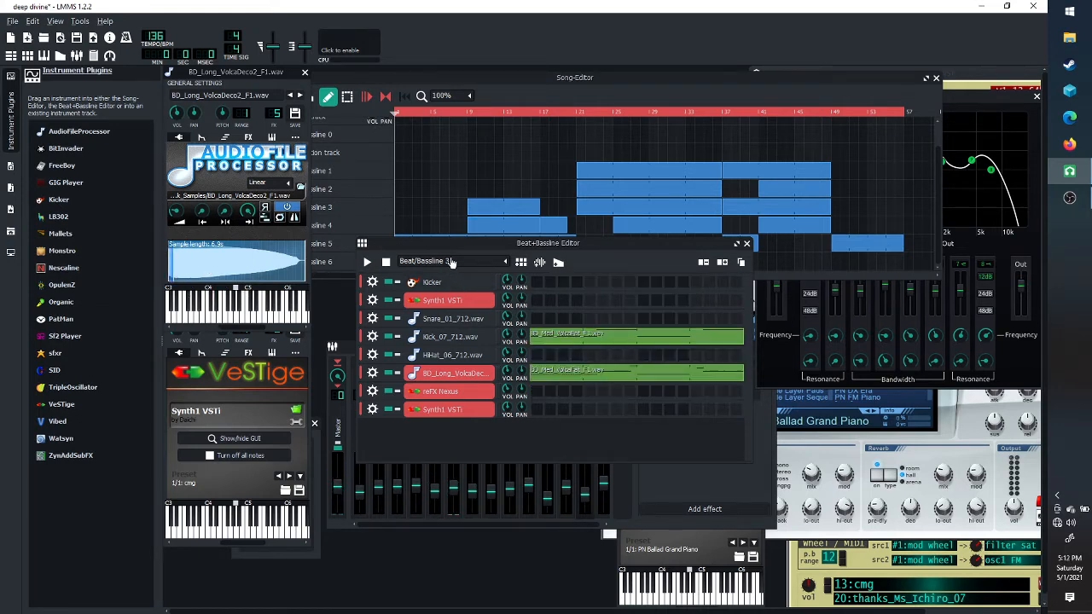
scroll(451, 262, "up", 1)
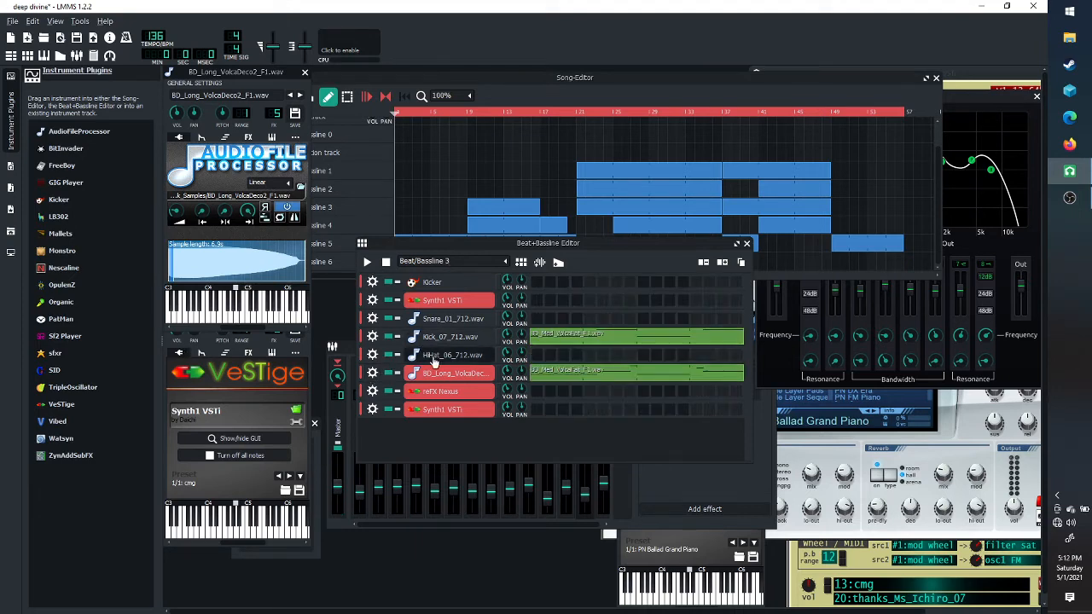
left_click(10, 188)
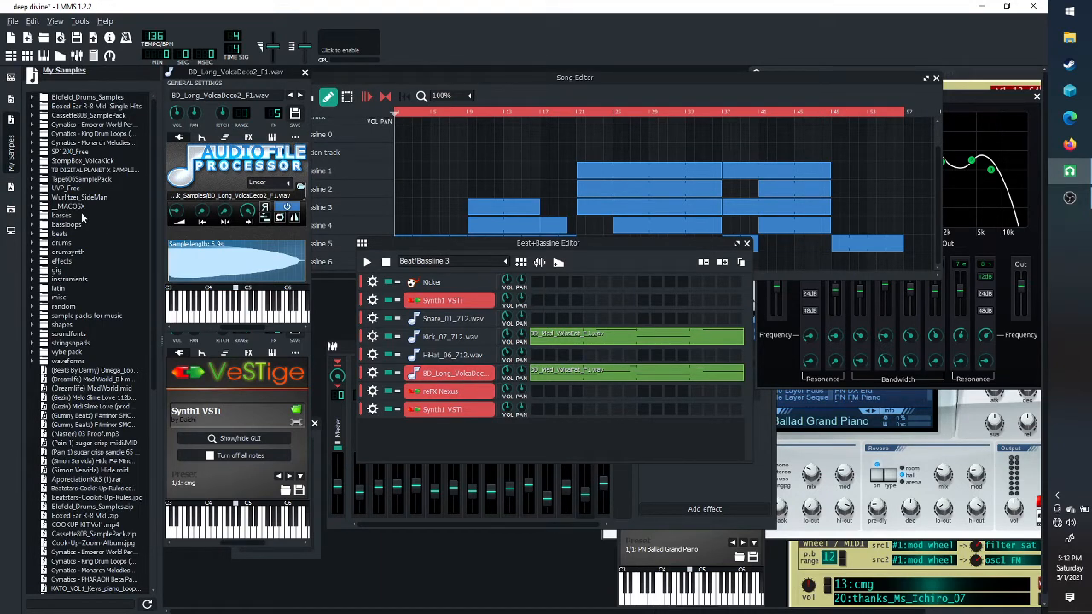
left_click(11, 127)
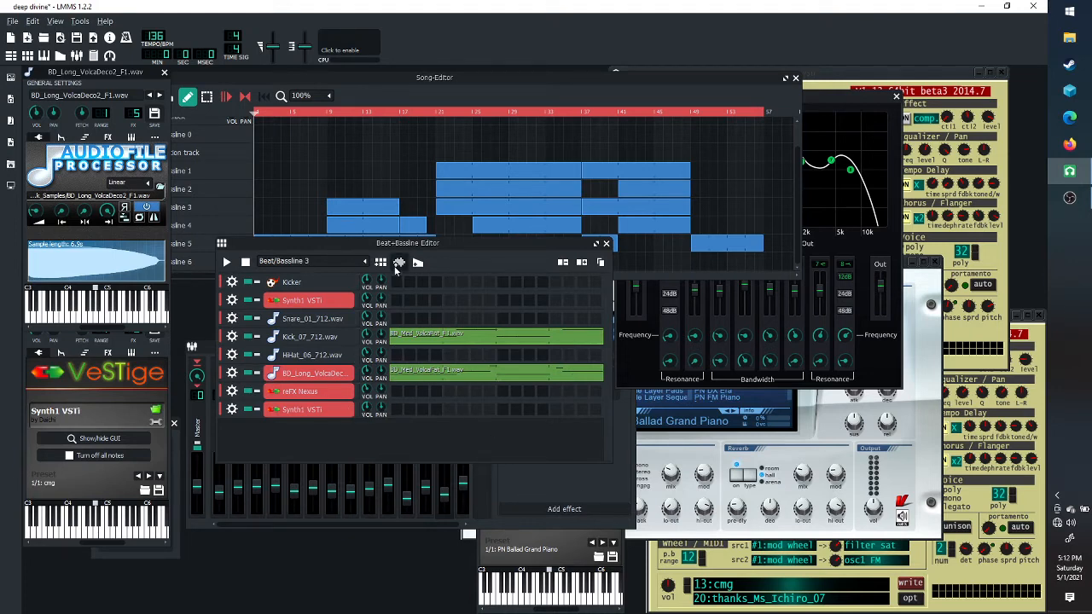
Play Beat/Bassline 3, mute and unmute the Kick_07_712.wav track to compare the sound, and stop playback
left_click(227, 262)
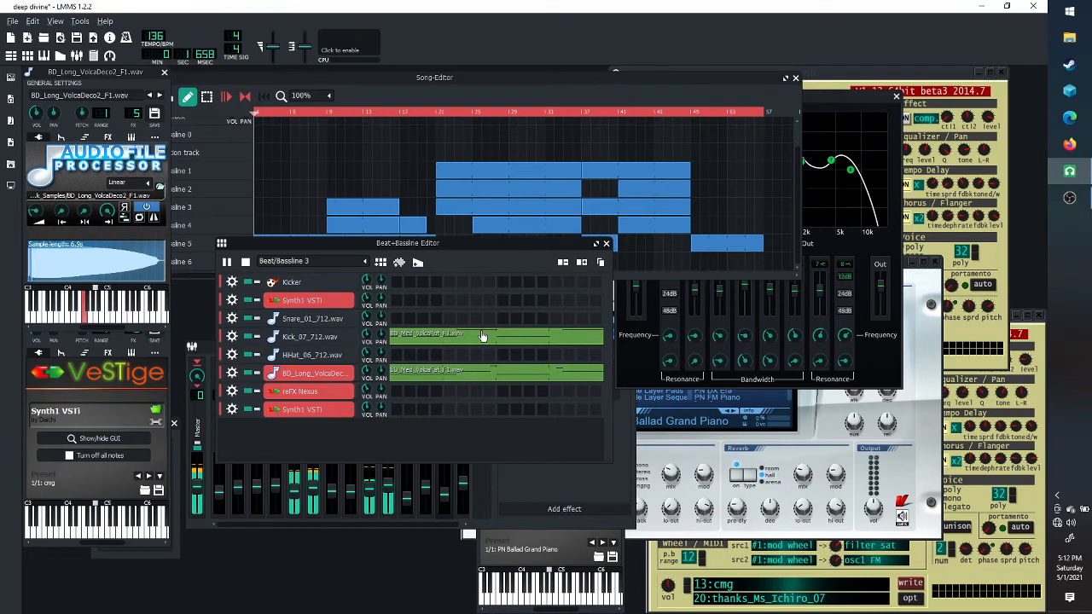
left_click(248, 337)
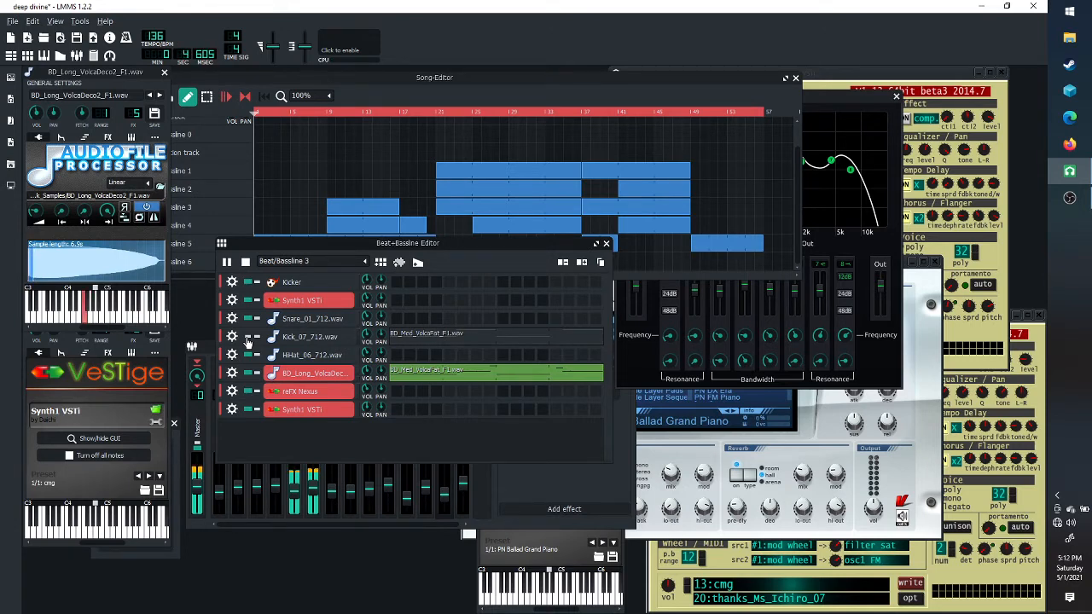
left_click(248, 337)
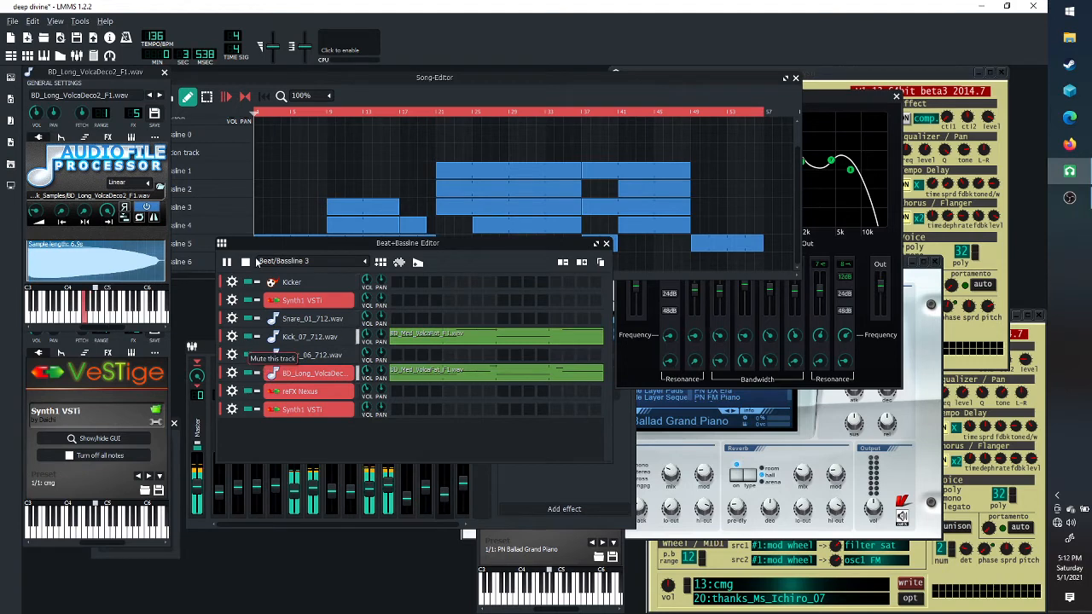
left_click(246, 264)
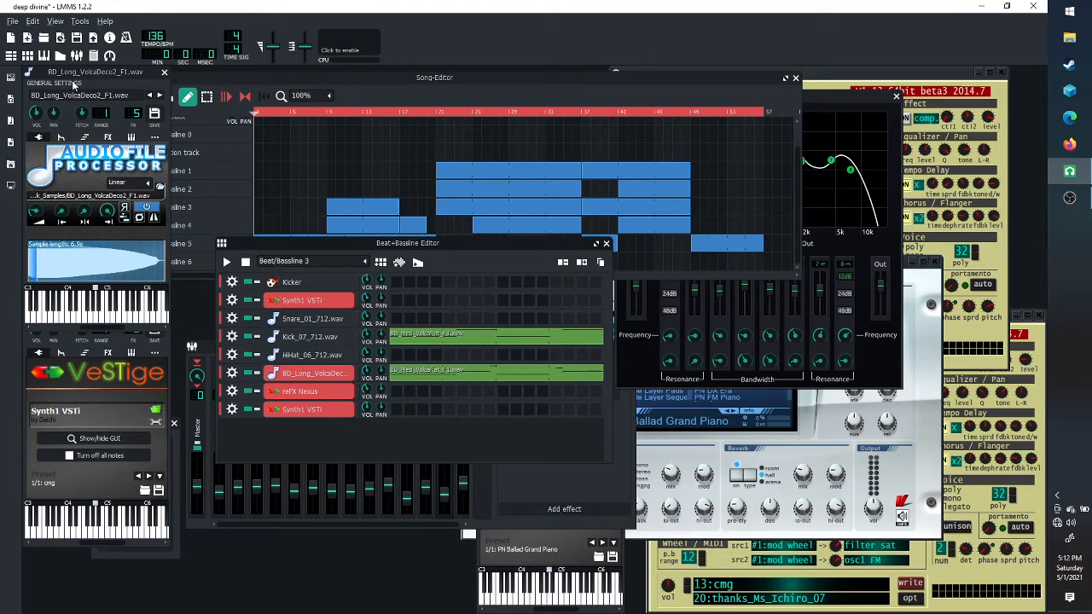
Slightly shift the start point of the BD_Long_VolcaDeco2_F1.wav sample, and play Beat/Bassline 3 with the Kick_07_712.wav track muted
left_click_drag(79, 77, 506, 77)
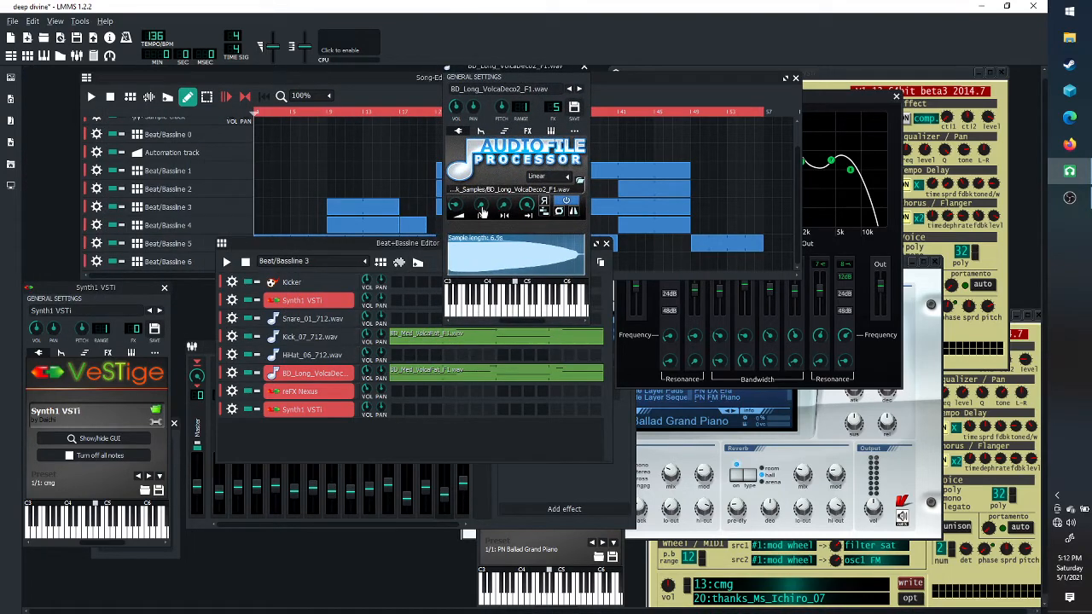
left_click_drag(482, 213, 482, 214)
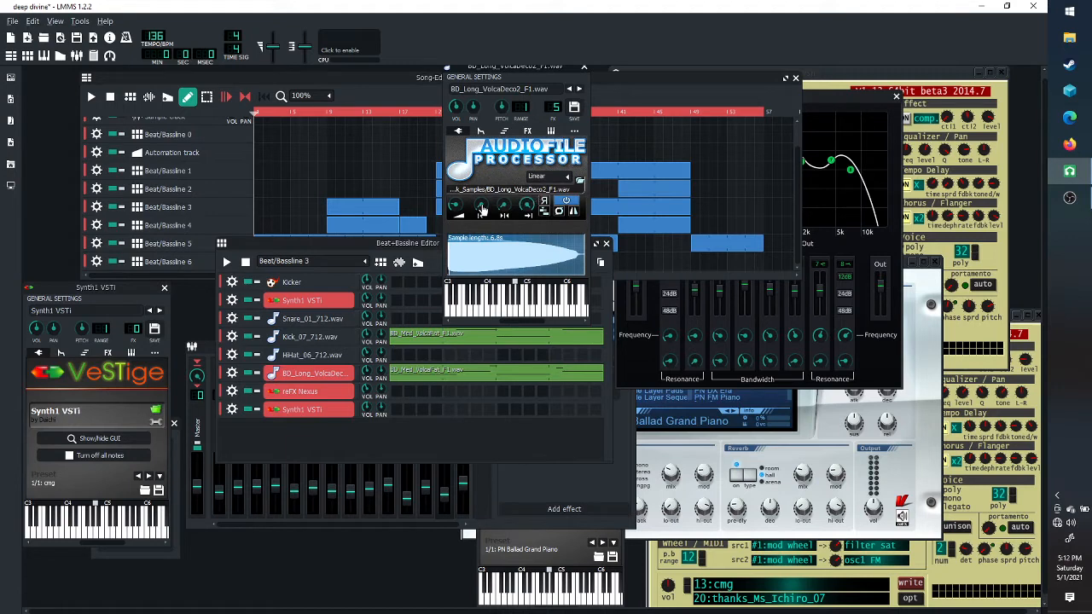
left_click(248, 337)
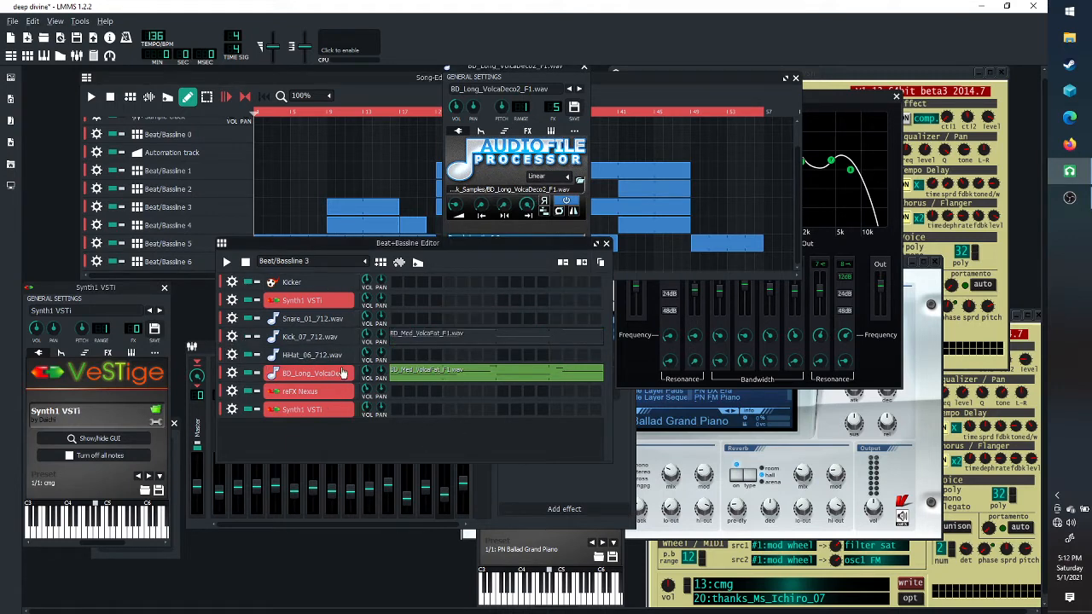
left_click(227, 263)
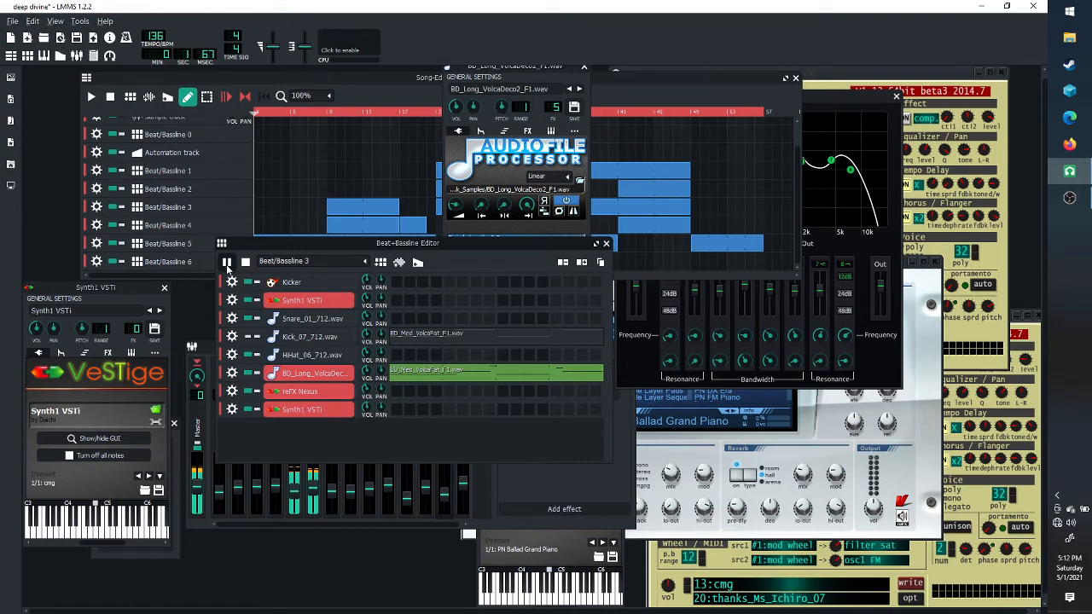
left_click(245, 262)
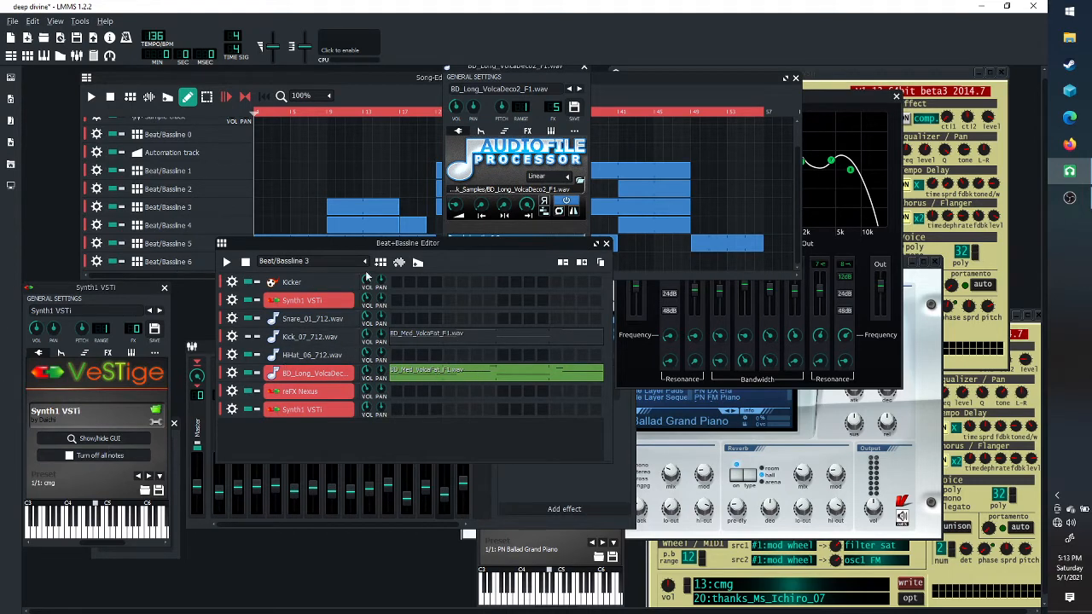
Unmute the Kick_07_712.wav track, play Beat/Bassline 3 to hear kick and bass together, and stop playback
left_click(246, 337)
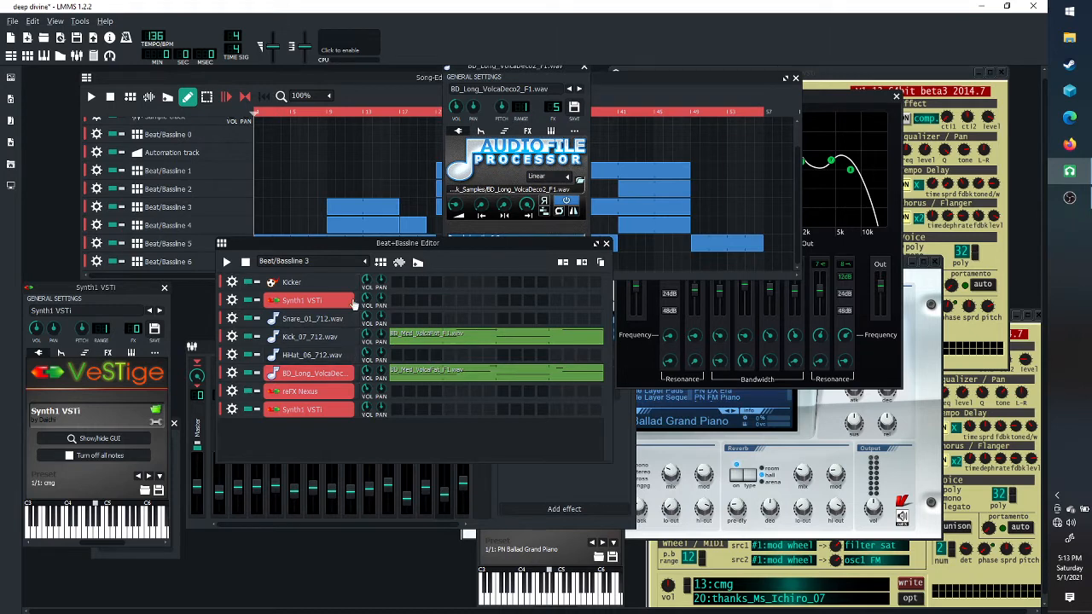
left_click(226, 261)
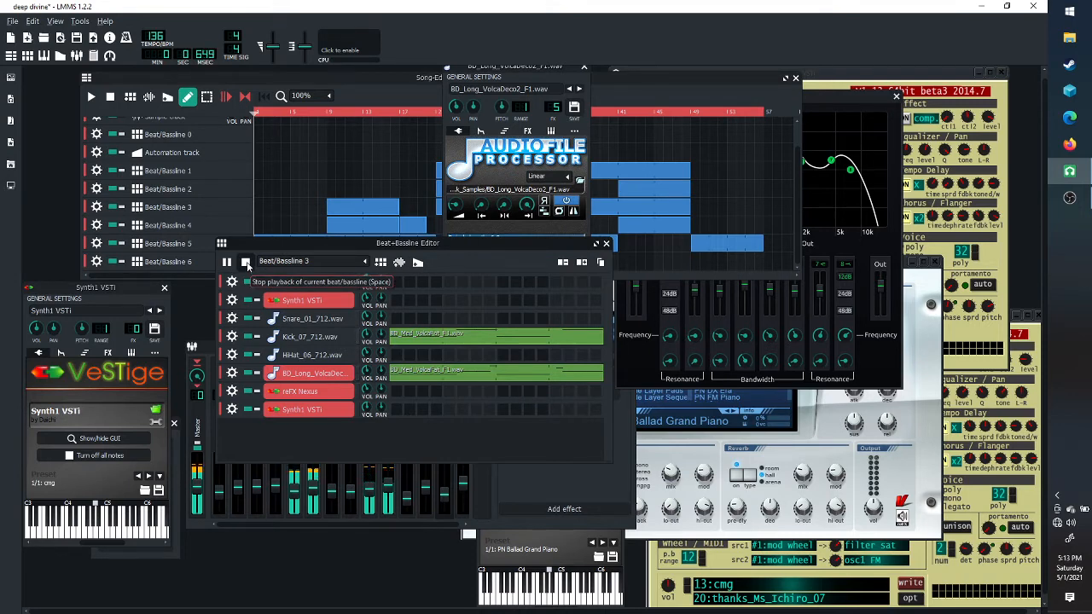
left_click(246, 264)
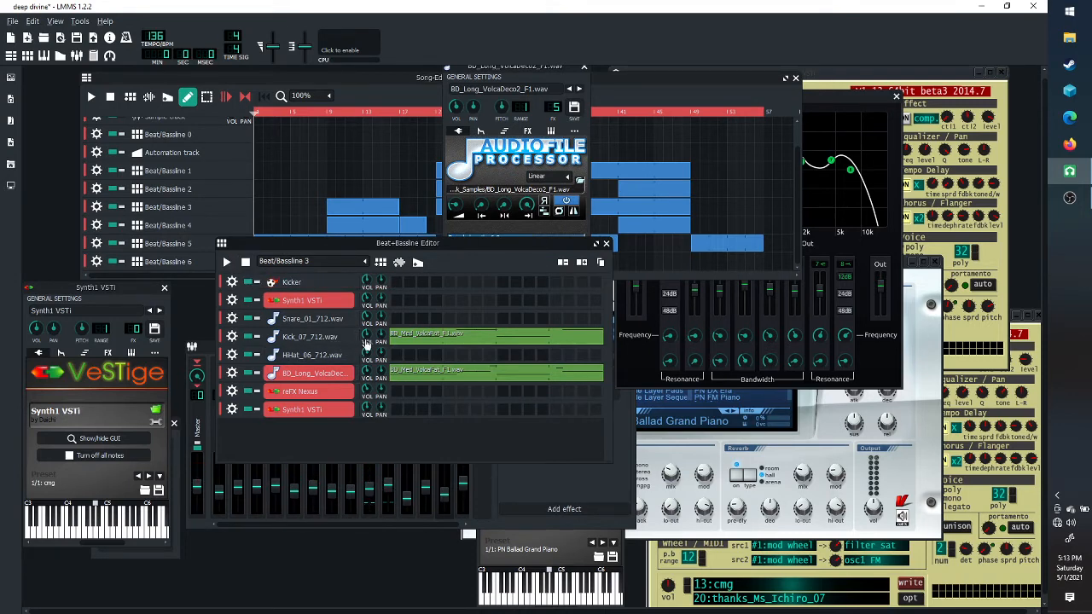
Readjust the start point of the BD_Long_VolcaDeco2_F1.wav sample, and play Beat/Bassline 3 to check the bass against the kick
left_click(503, 77)
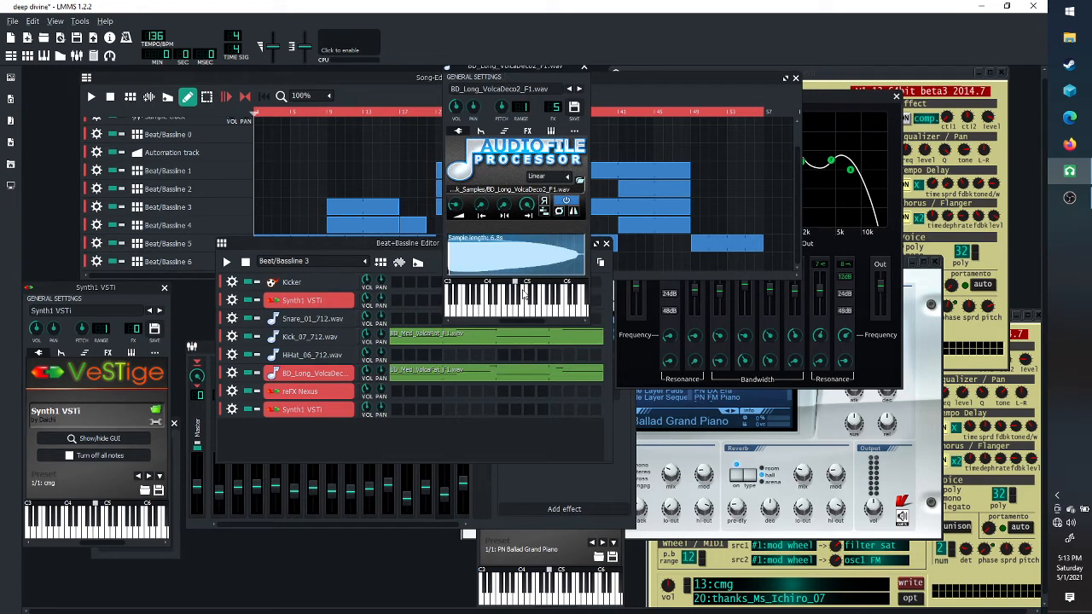
left_click_drag(481, 207, 509, 263)
left_click(263, 275)
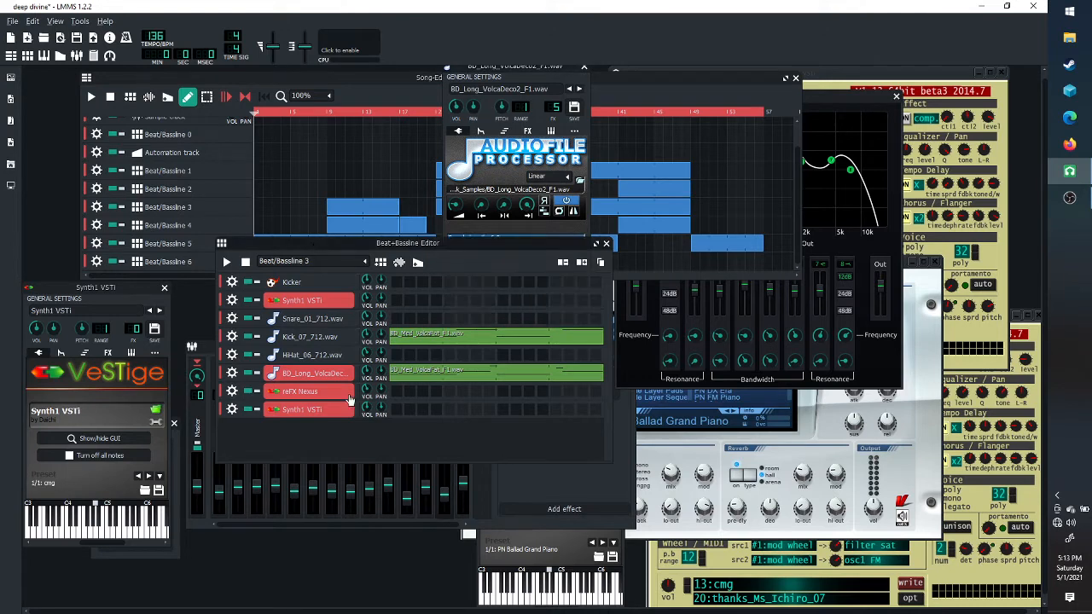
left_click(231, 263)
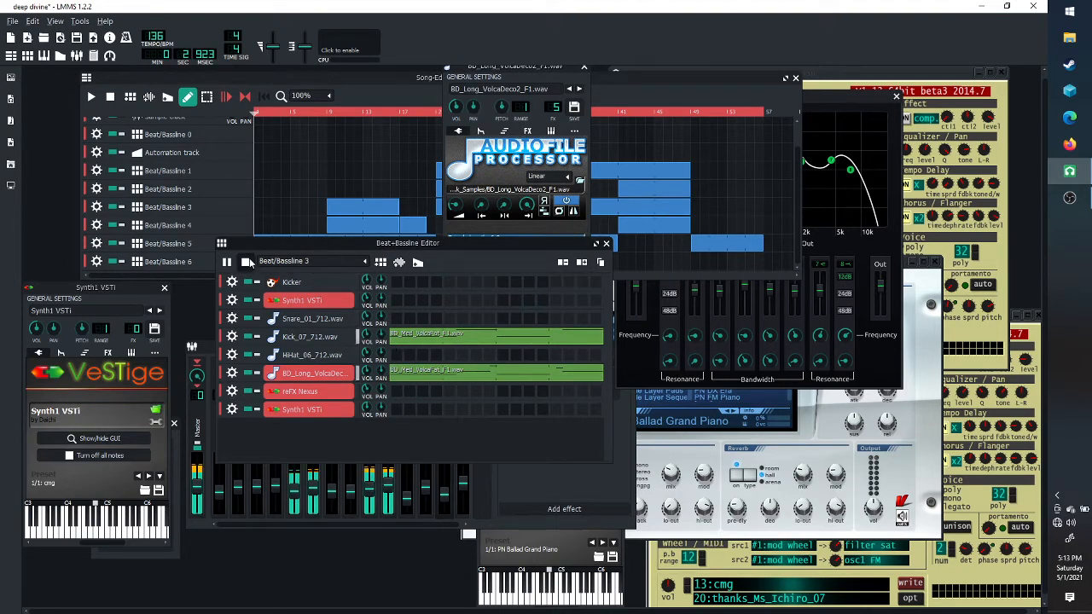
left_click(247, 260)
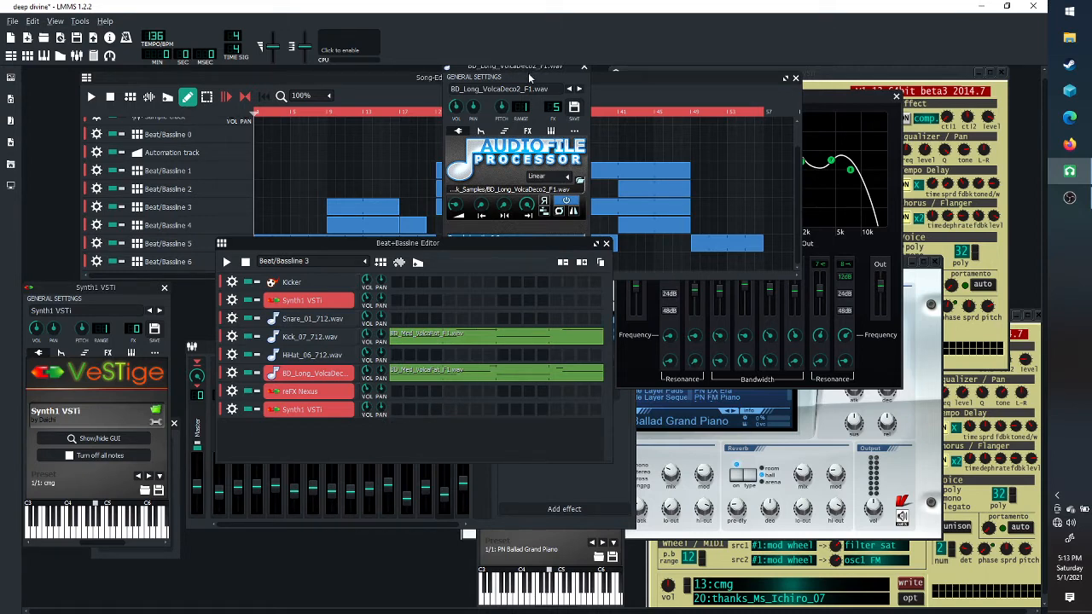
Fine-tune the BD_Long_VolcaDeco2_F1.wav sample's start point, mute the Kick_07_712.wav track and start playing Beat/Bassline 3
left_click_drag(530, 70, 529, 86)
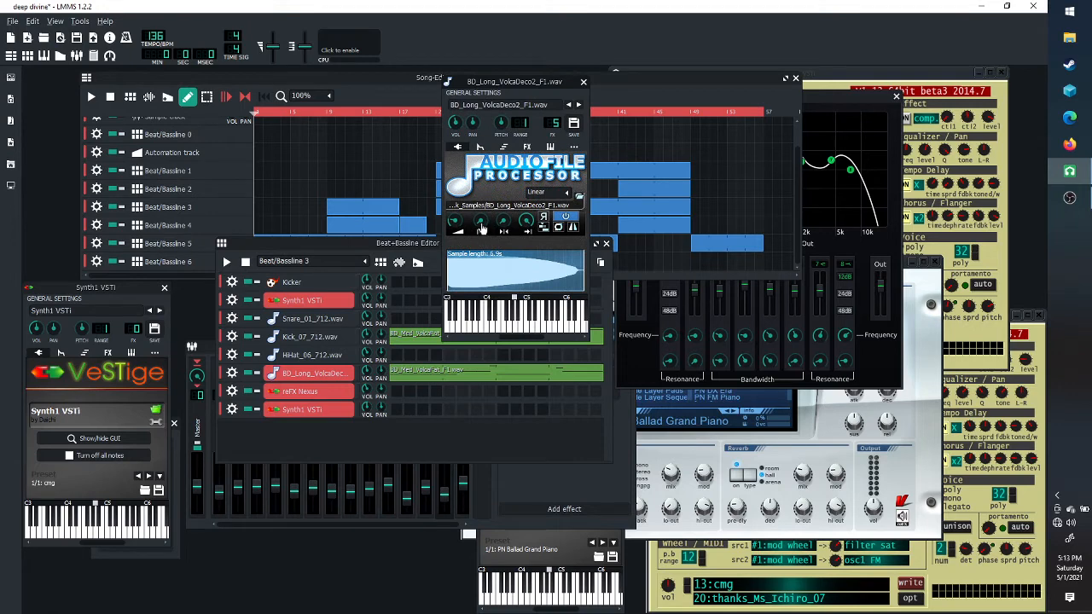
scroll(481, 229, "up", 2)
left_click(252, 332)
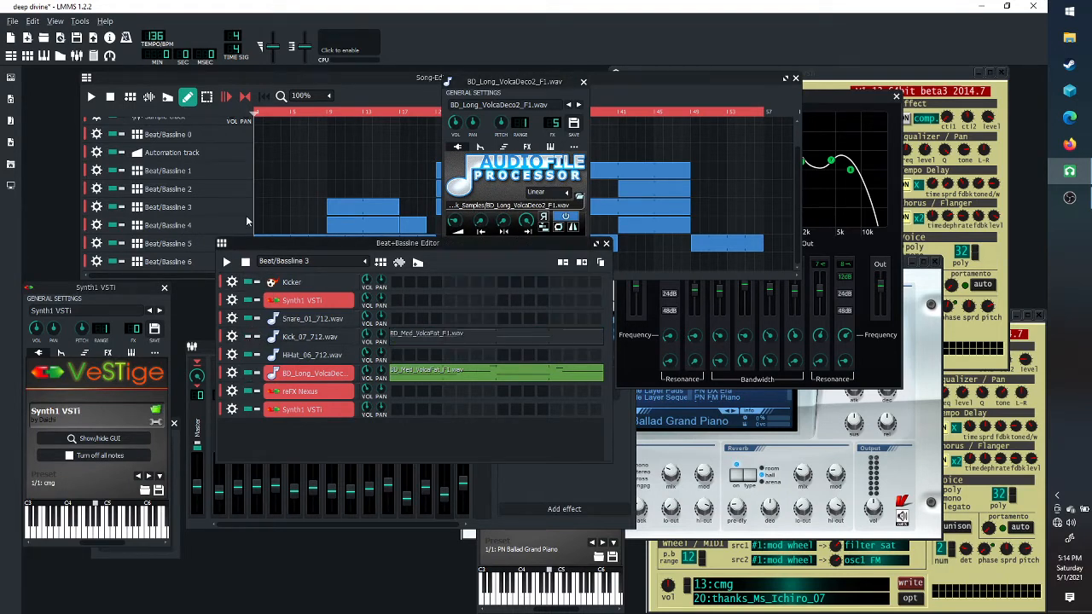
left_click(226, 262)
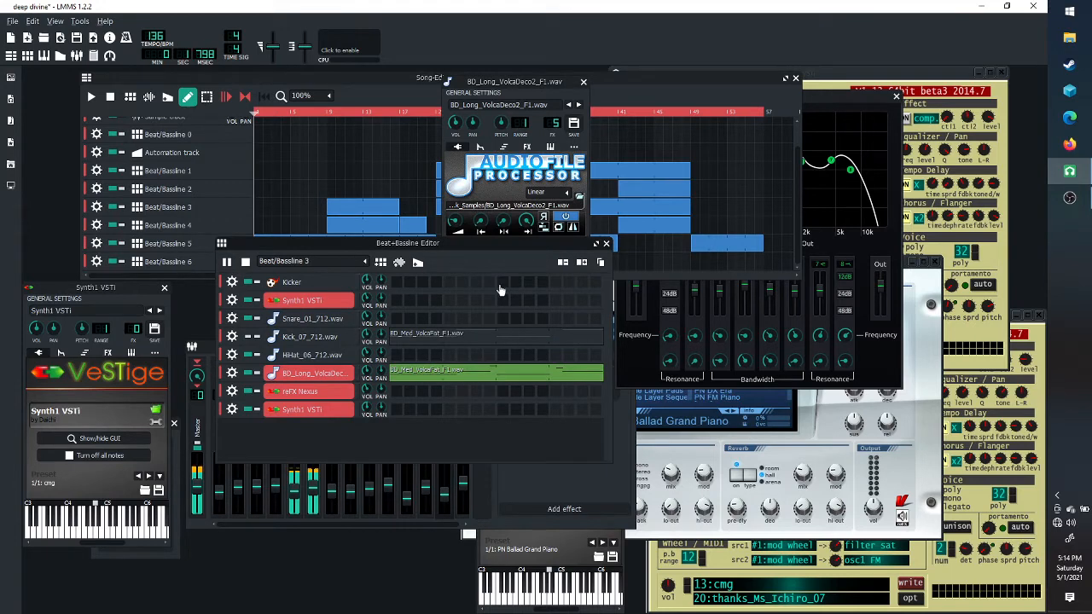
Move the bass sample's start point further in during playback, close its instrument window and stop Beat/Bassline 3
left_click(508, 89)
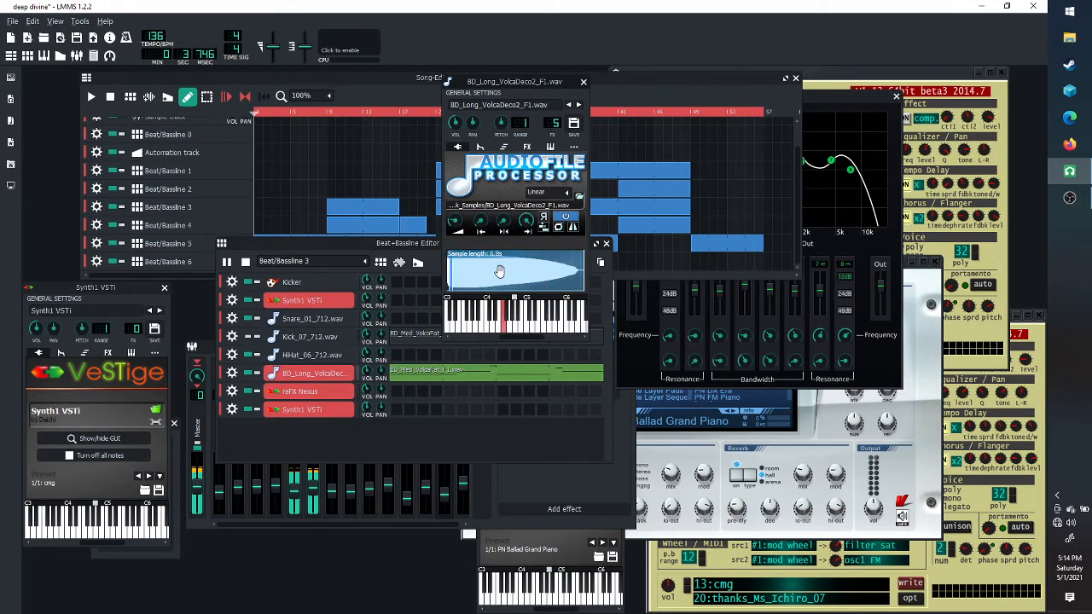
left_click_drag(480, 227, 480, 228)
scroll(480, 228, "up", 3)
left_click(583, 82)
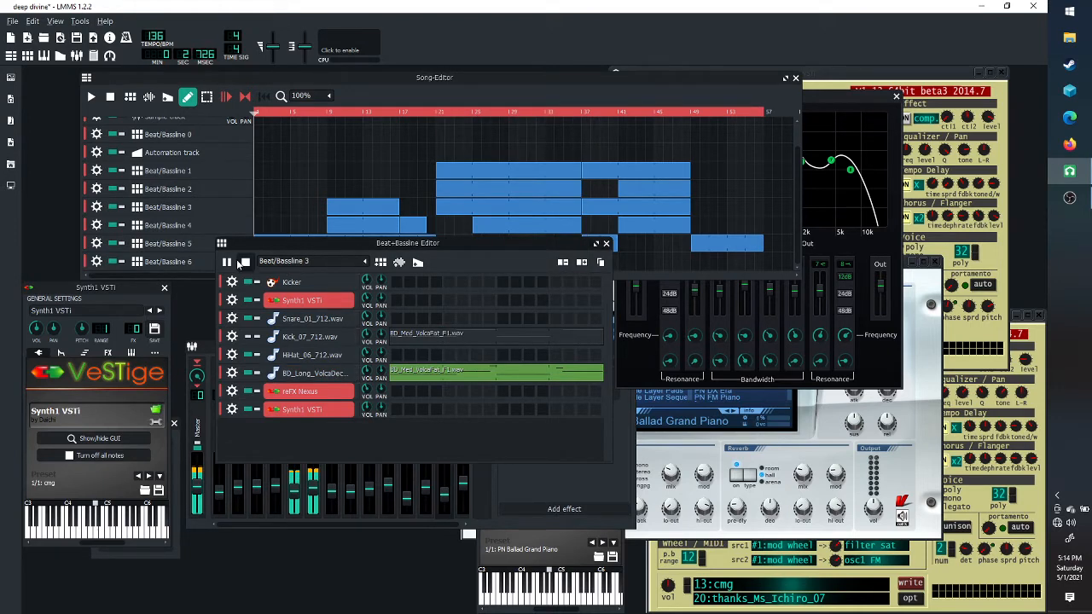
key("space")
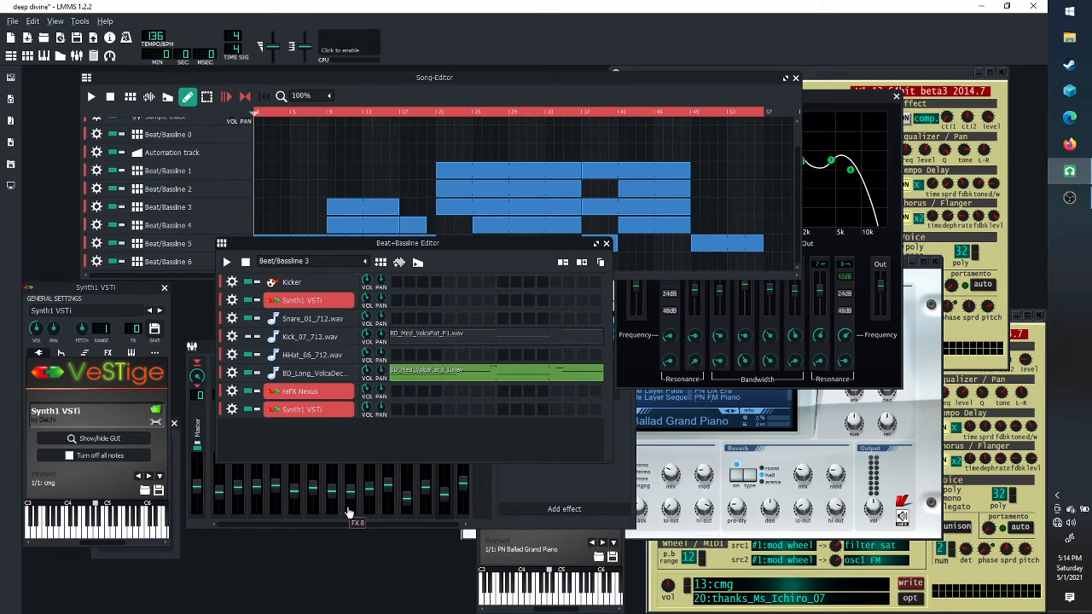
Reopen the BD_Long_VolcaDeco2_F1.wav instrument window beside the Beat+Bassline Editor and show the Instrument Plugins list
left_click(317, 375)
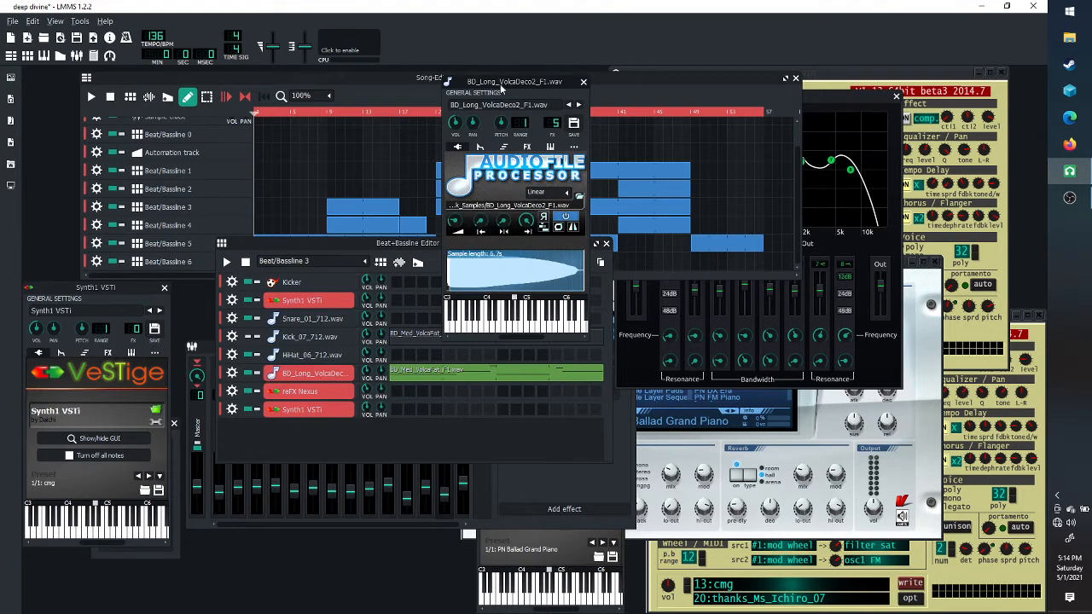
left_click_drag(503, 88, 619, 196)
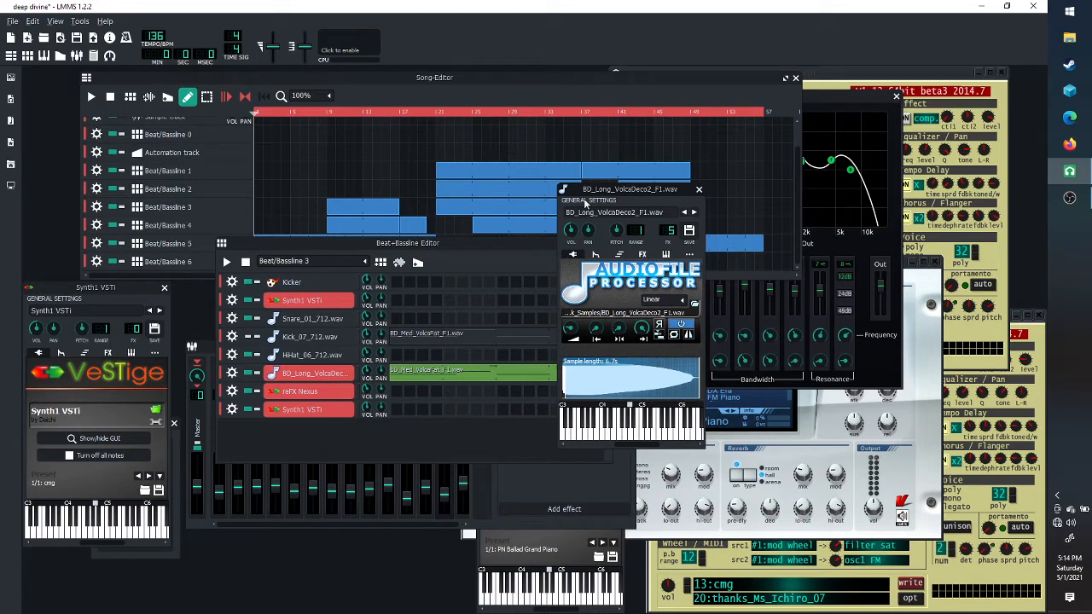
left_click(505, 243)
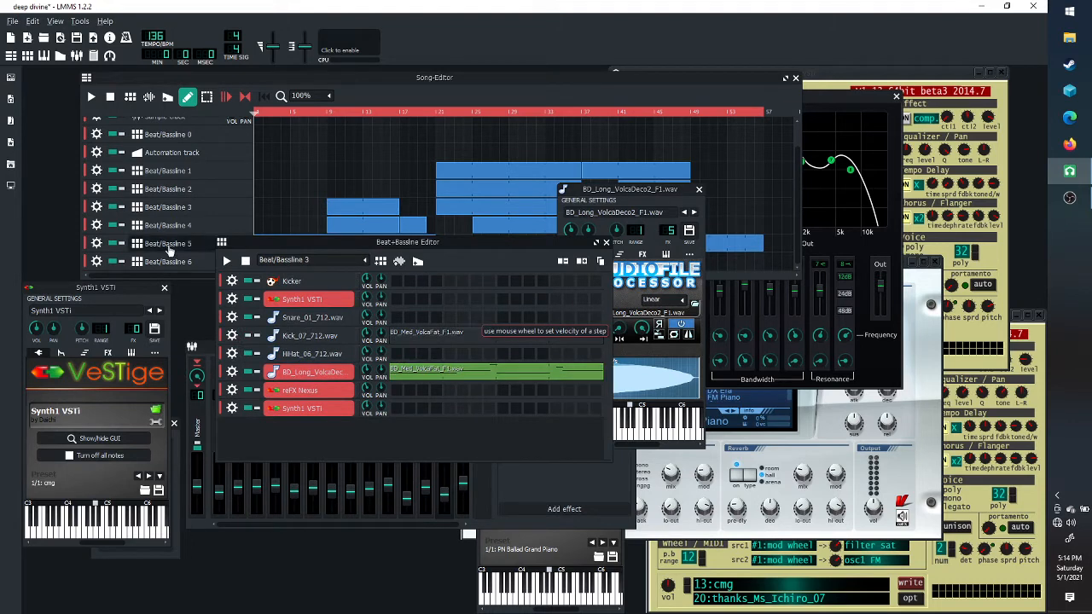
left_click(9, 183)
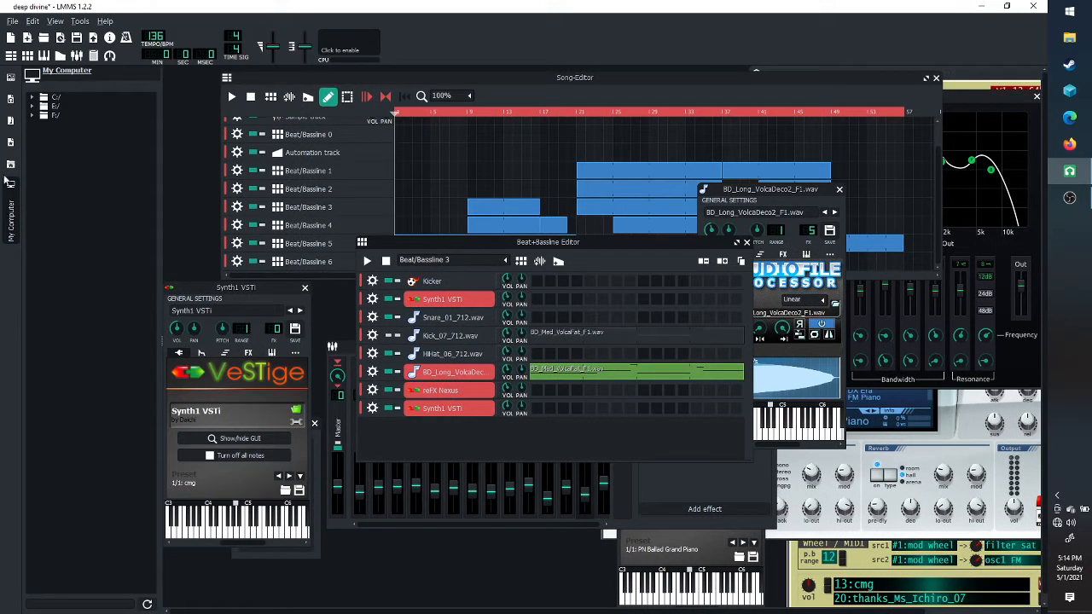
left_click(10, 79)
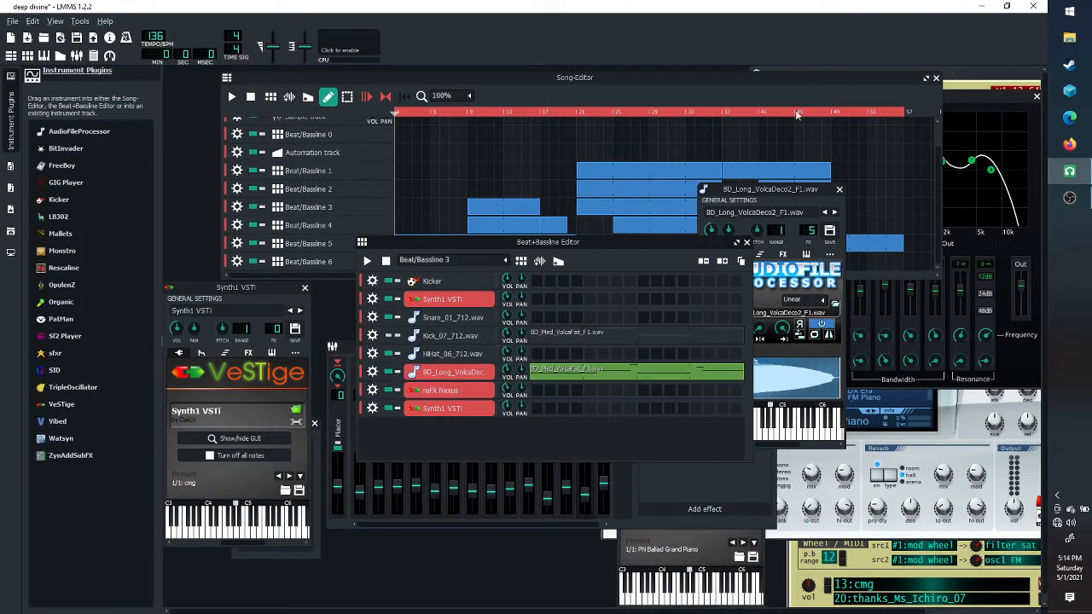
left_click_drag(606, 248, 554, 211)
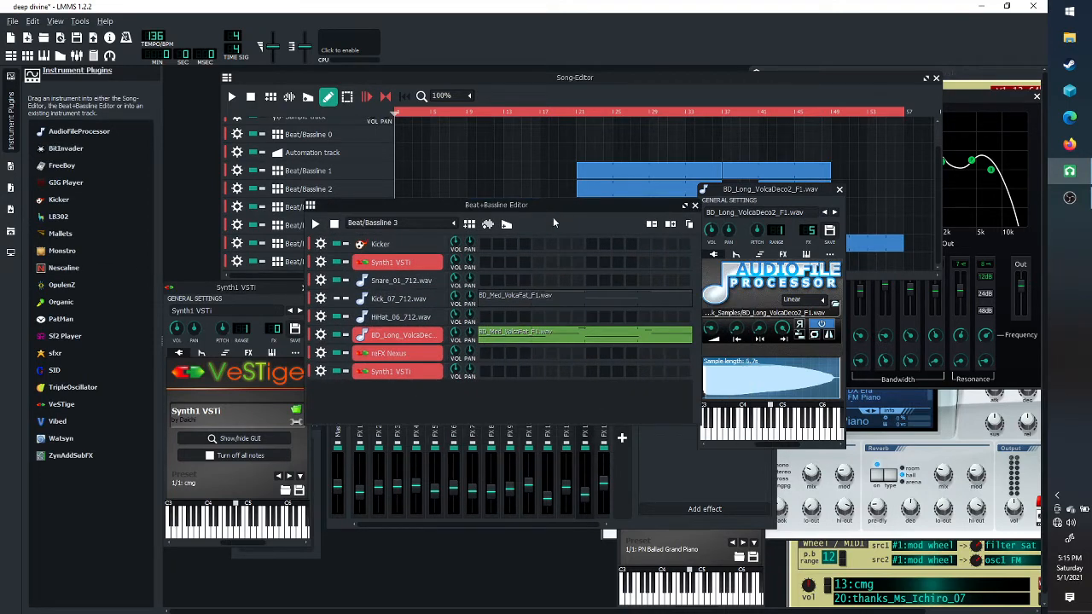
Play Beat/Bassline 3 with Kick_07_712.wav muted, and play it again with that track unmuted, stopping after each
left_click(315, 223)
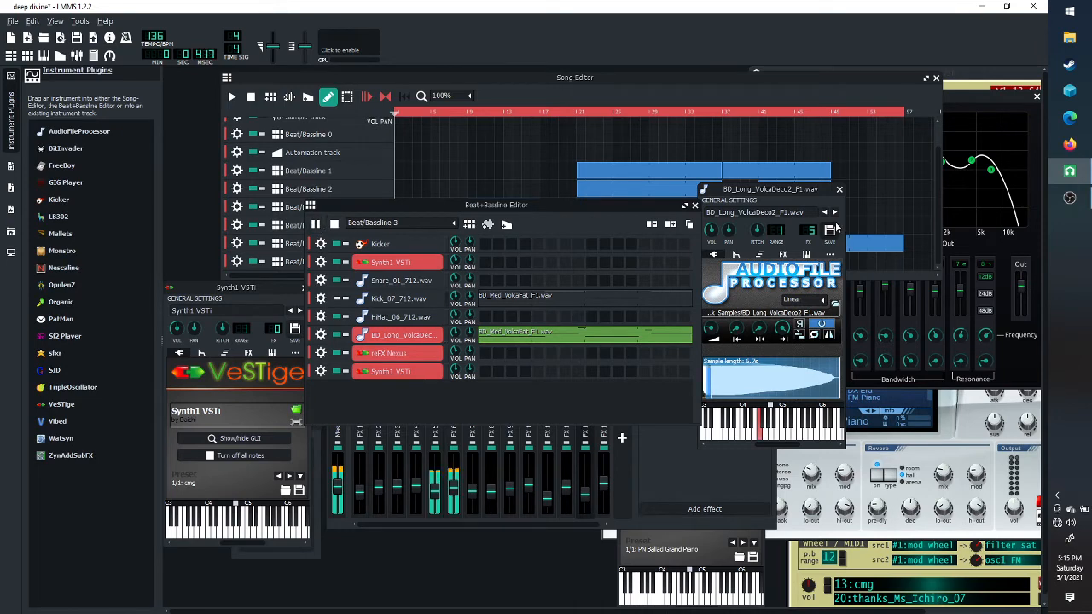
left_click(334, 223)
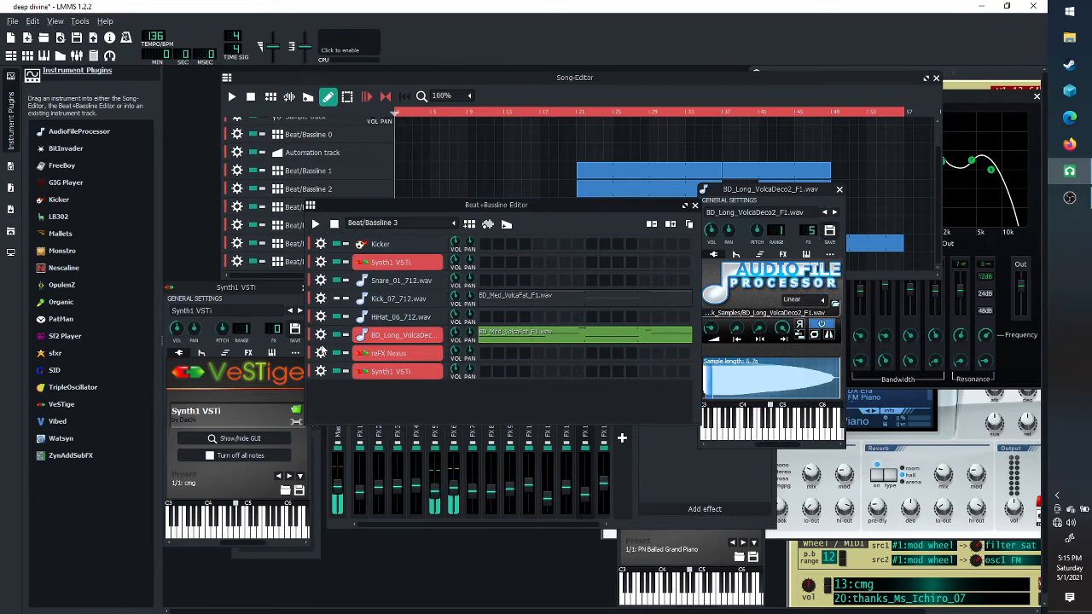
left_click(346, 297)
left_click(314, 224)
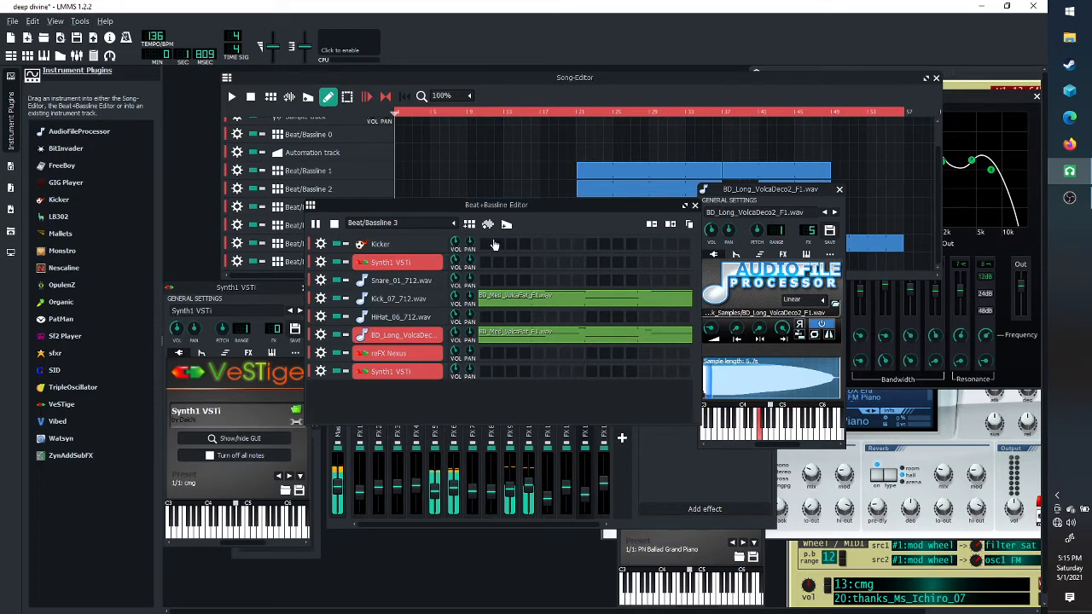
left_click_drag(546, 210, 474, 195)
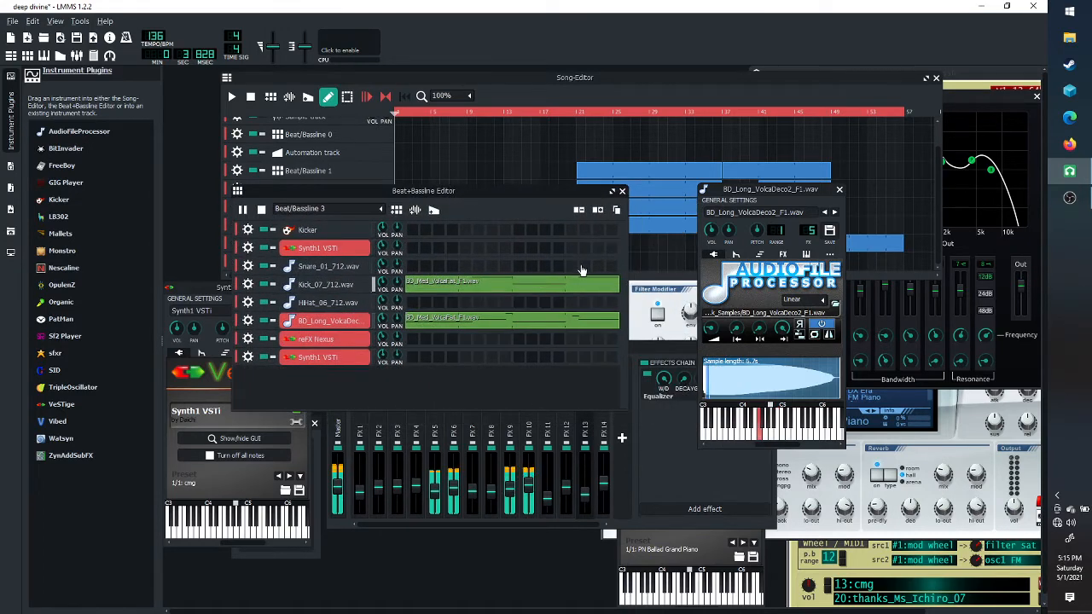
key("space")
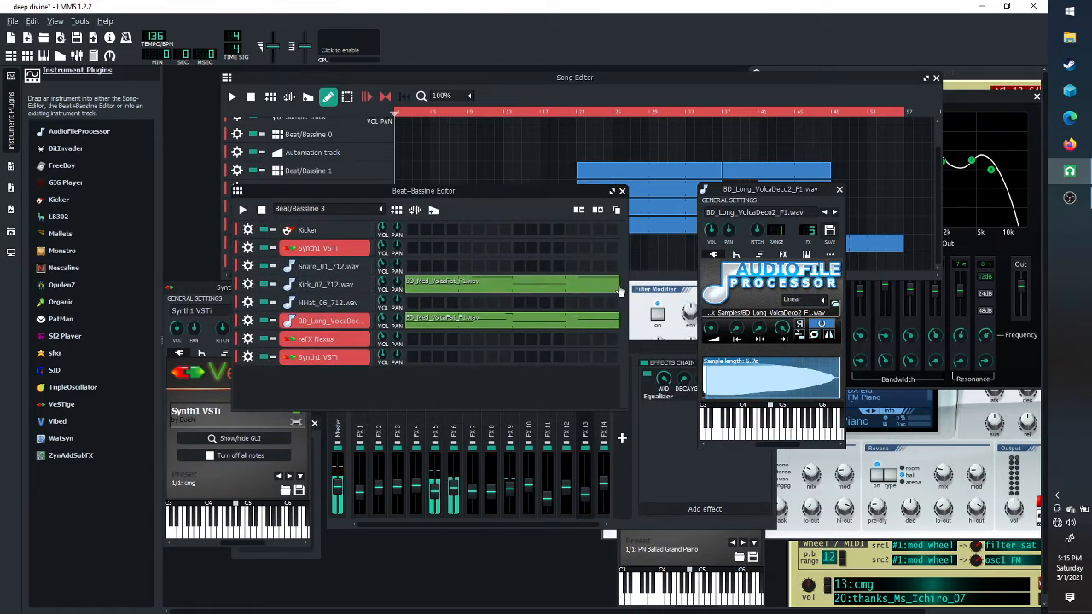
Copy the BD_Long_VolcaDeco2_F1.wav track's pattern and paste it into the Kick_07_712.wav track of Beat/Bassline 3
right_click(499, 314)
left_click(557, 350)
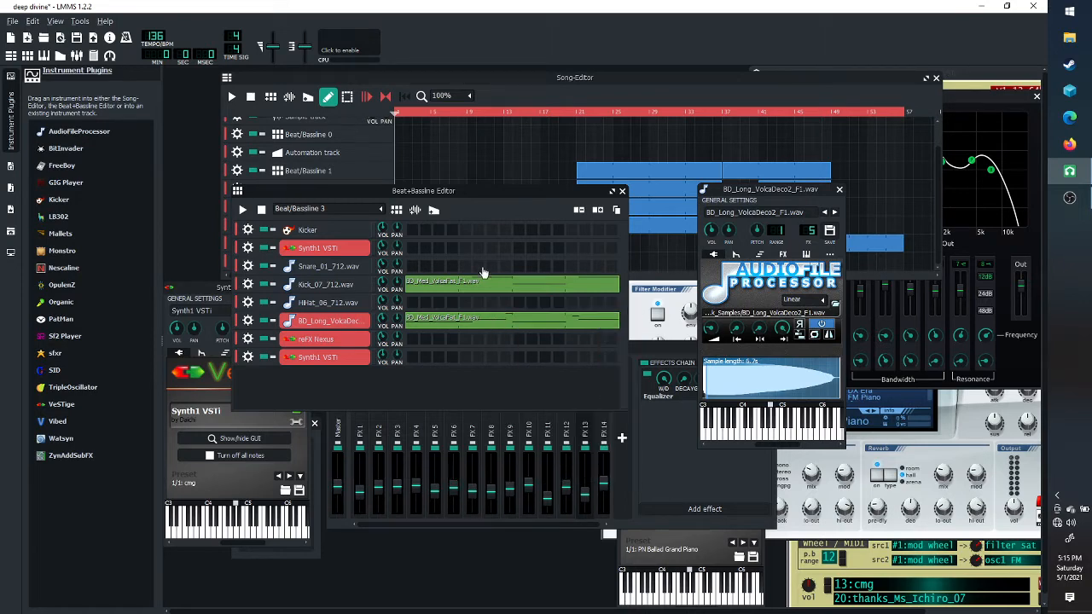
right_click(433, 290)
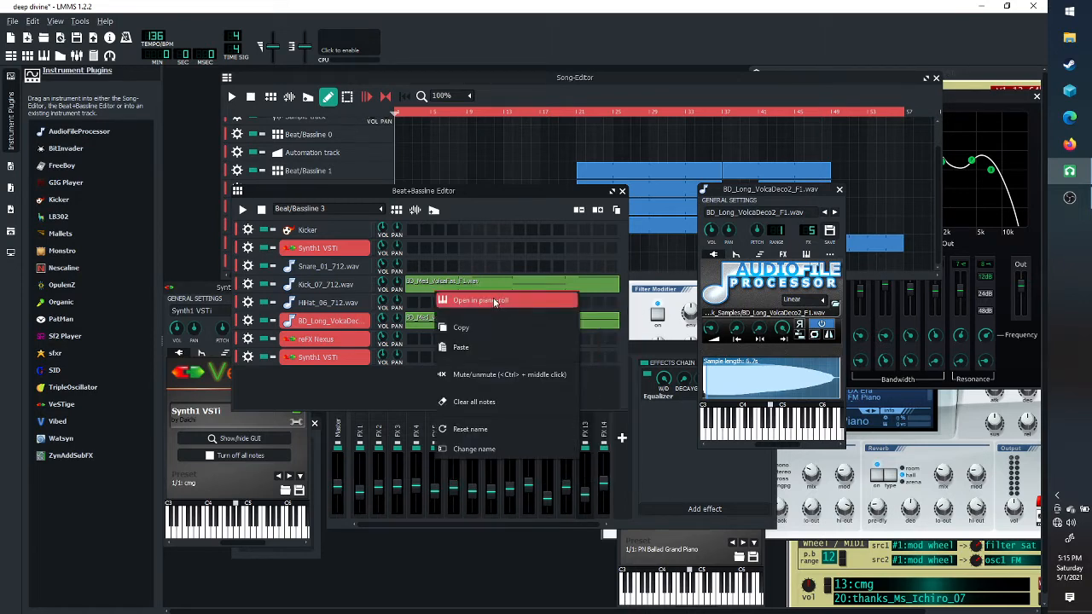
left_click(515, 347)
Play Beat/Bassline 3 with the pasted kick pattern, stop playback and save the project
left_click(244, 209)
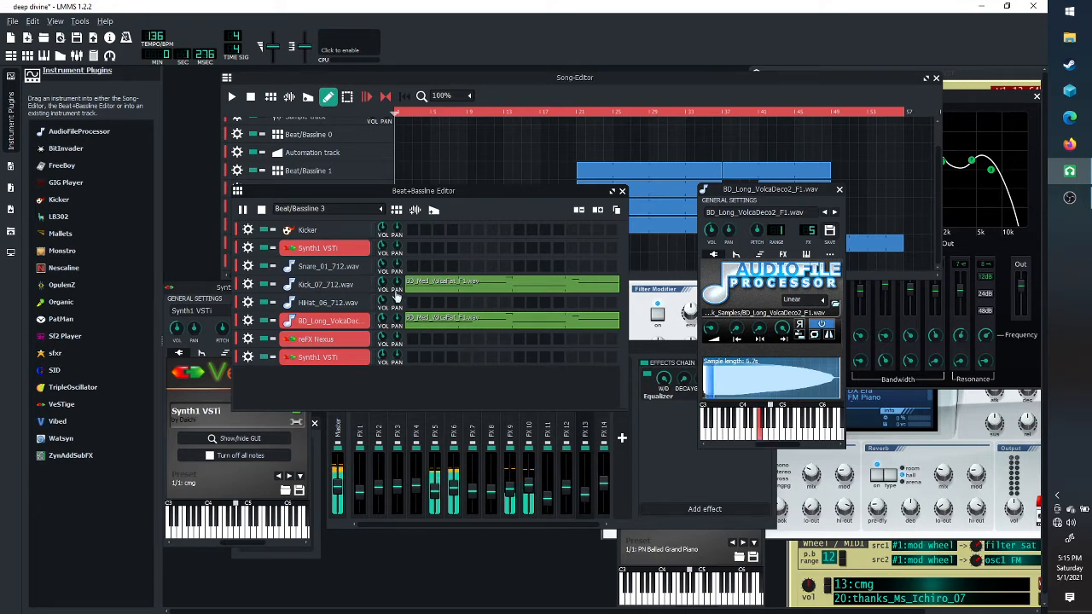
mouse_move(383, 290)
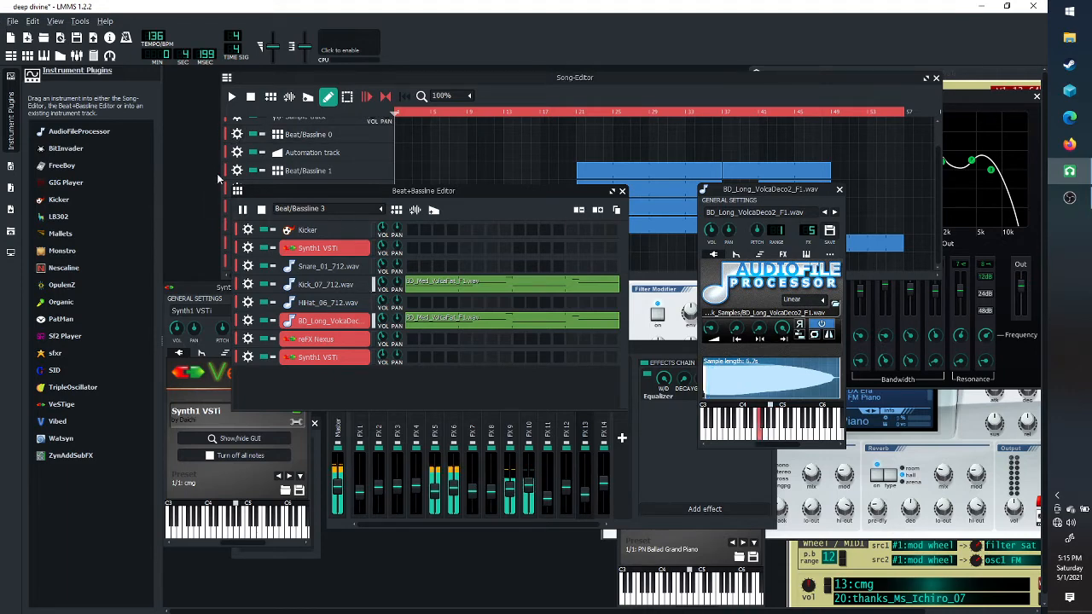
left_click(262, 209)
left_click(13, 20)
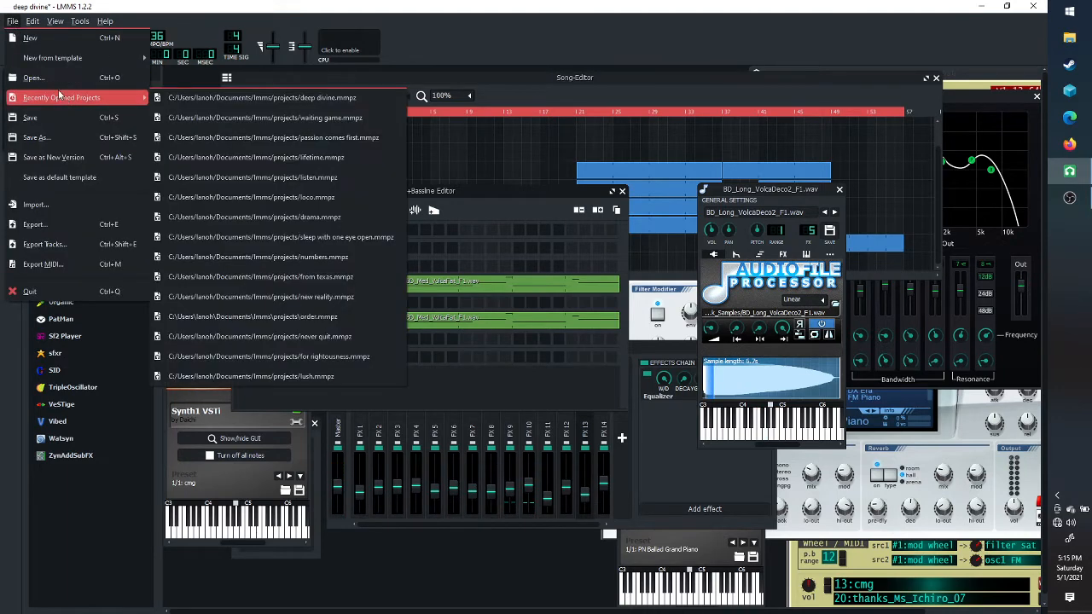
left_click(47, 119)
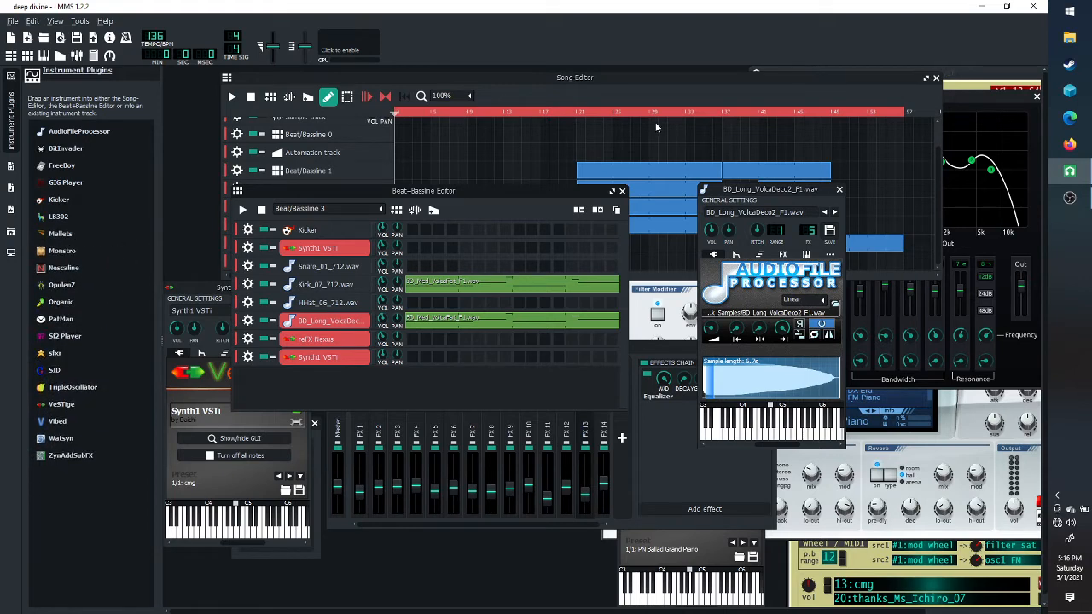
Bring the Song-Editor forward, shift it up toward the main toolbar, and reopen the Beat+Bassline Editor over it
left_click(641, 82)
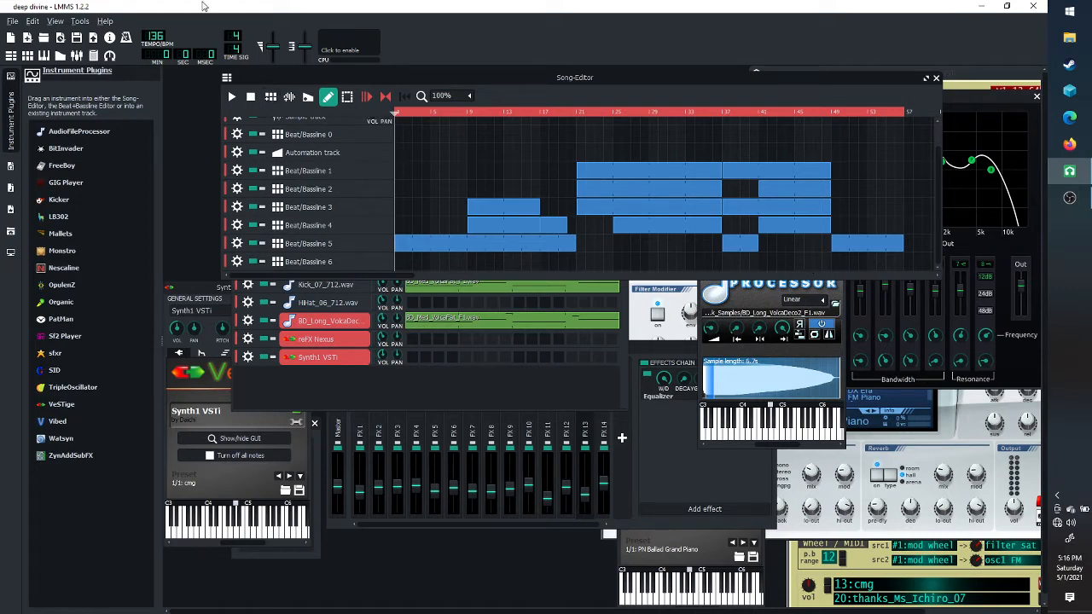
left_click_drag(270, 71, 246, 66)
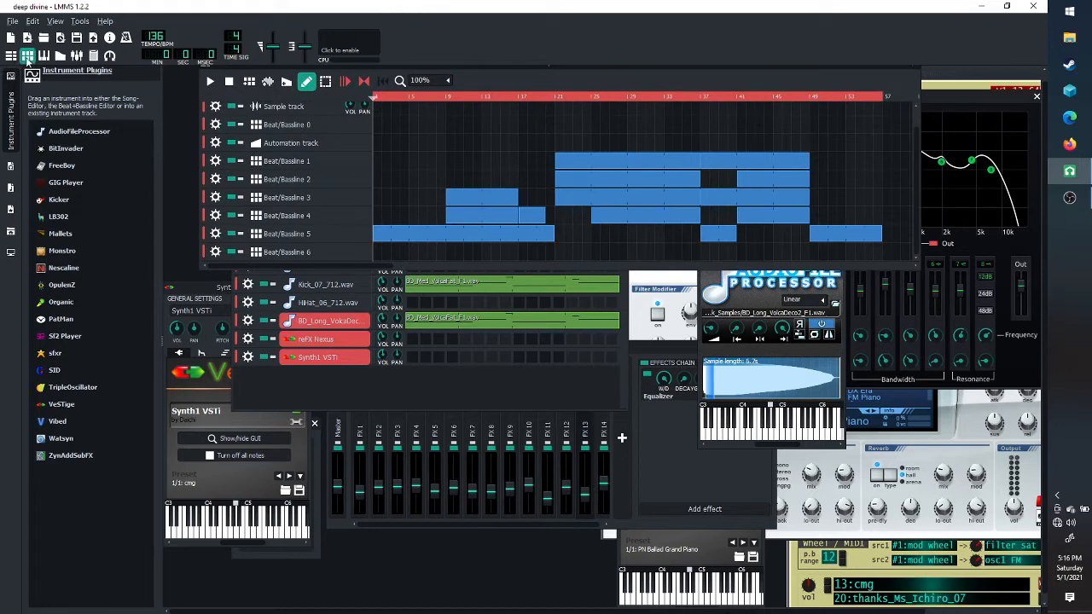
left_click(27, 55)
Look through the patterns from Beat/Bassline 1 to Beat/Bassline 6 in the Beat+Bassline Editor and show Beat/Bassline 4
scroll(355, 215, "down", 1)
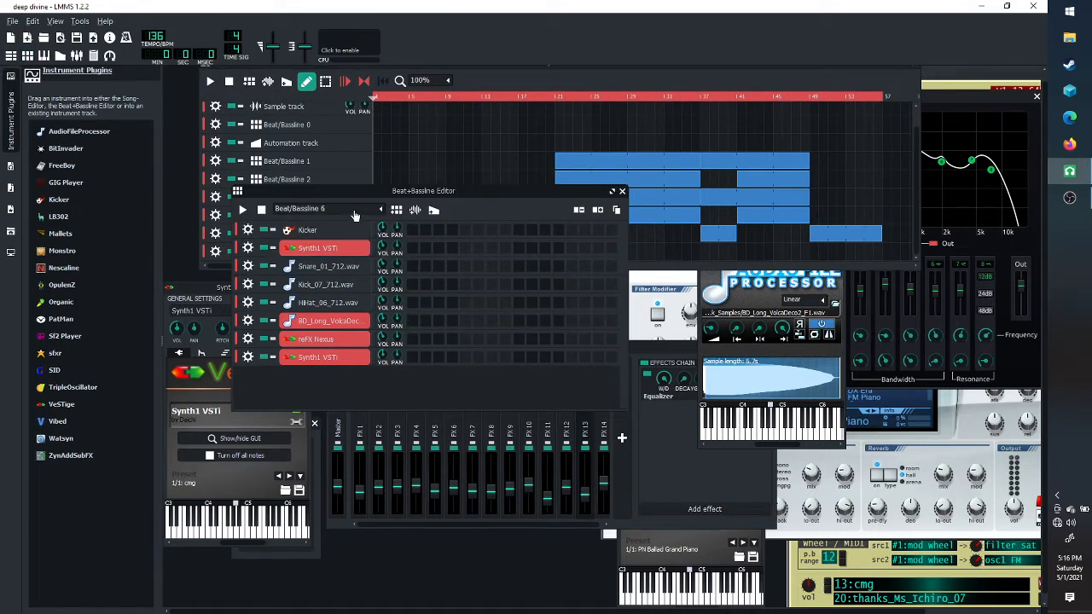
scroll(355, 215, "up", 4)
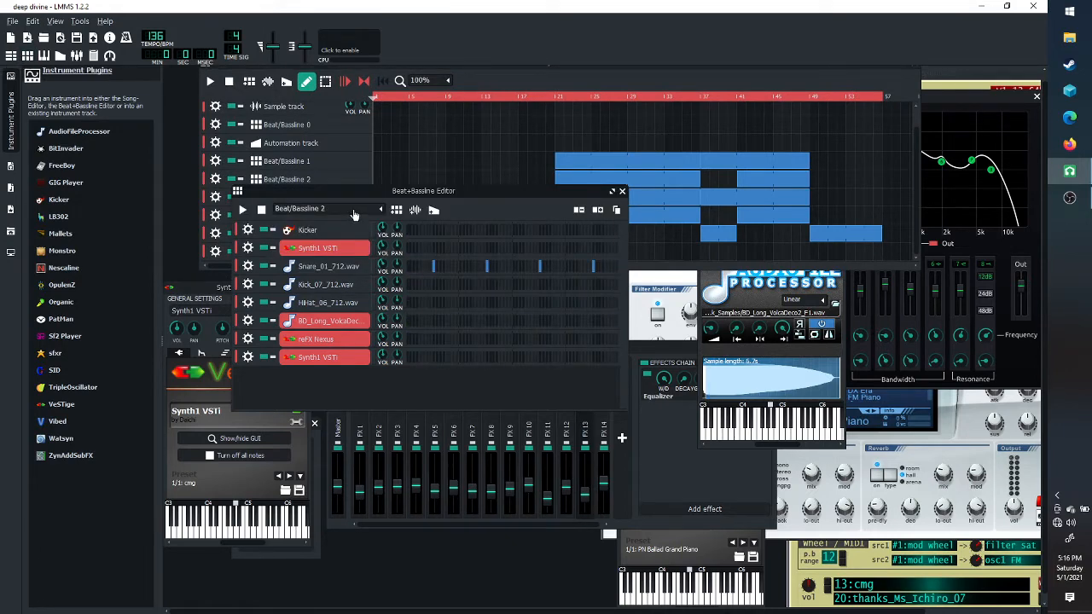
scroll(355, 215, "up", 2)
scroll(349, 212, "down", 1)
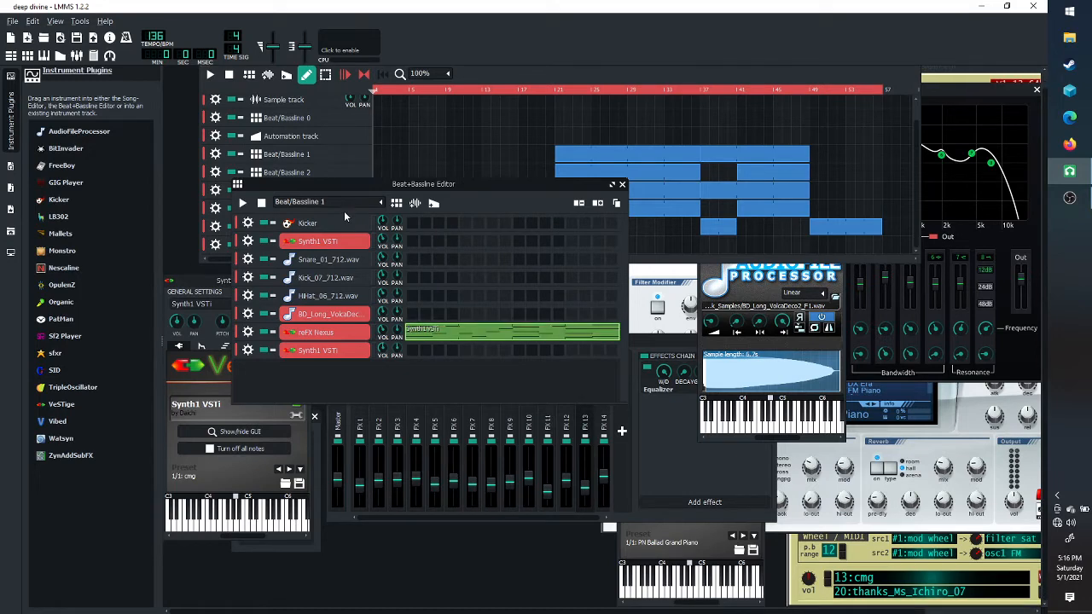
scroll(344, 208, "down", 2)
scroll(345, 208, "down", 3)
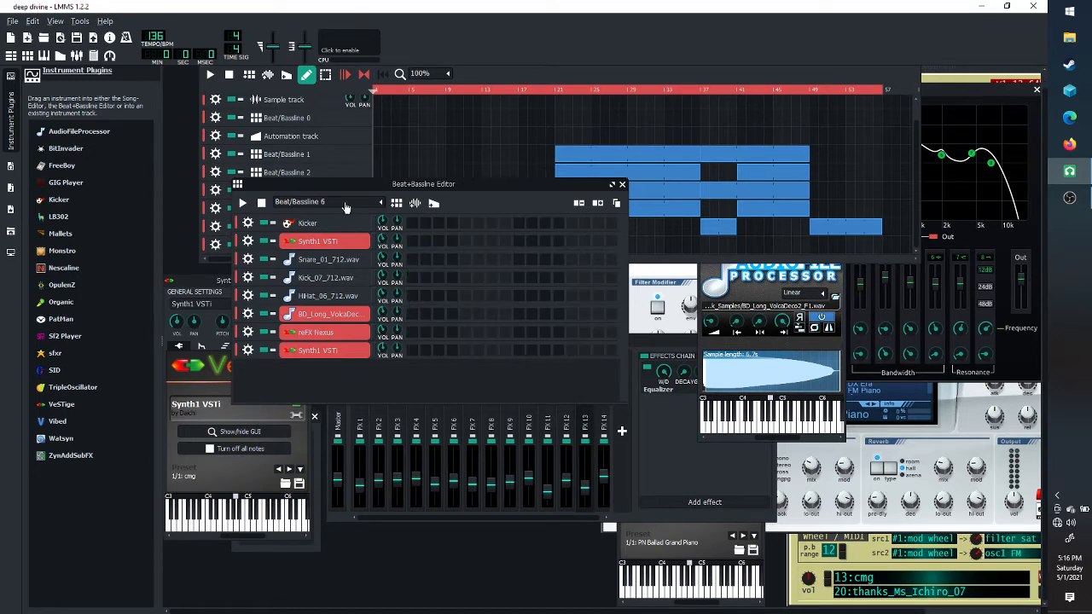
scroll(344, 208, "up", 2)
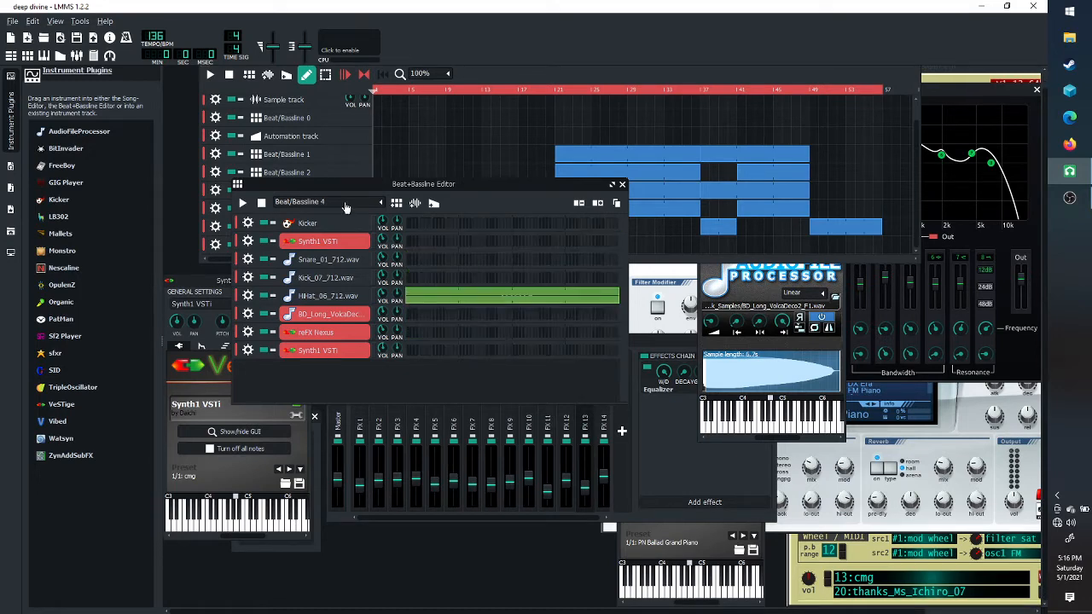
Open Beat/Bassline 4's HiHat_06_712.wav pattern in the Piano-Roll and examine its notes at 800% and 100% zoom
double_click(476, 298)
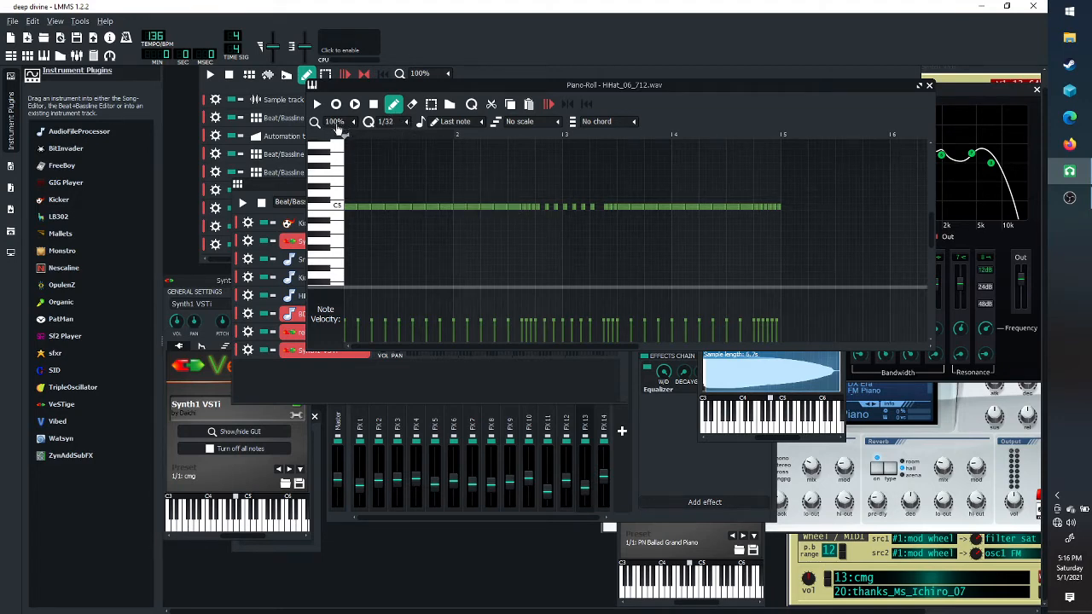
scroll(337, 127, "down", 1)
scroll(337, 125, "down", 2)
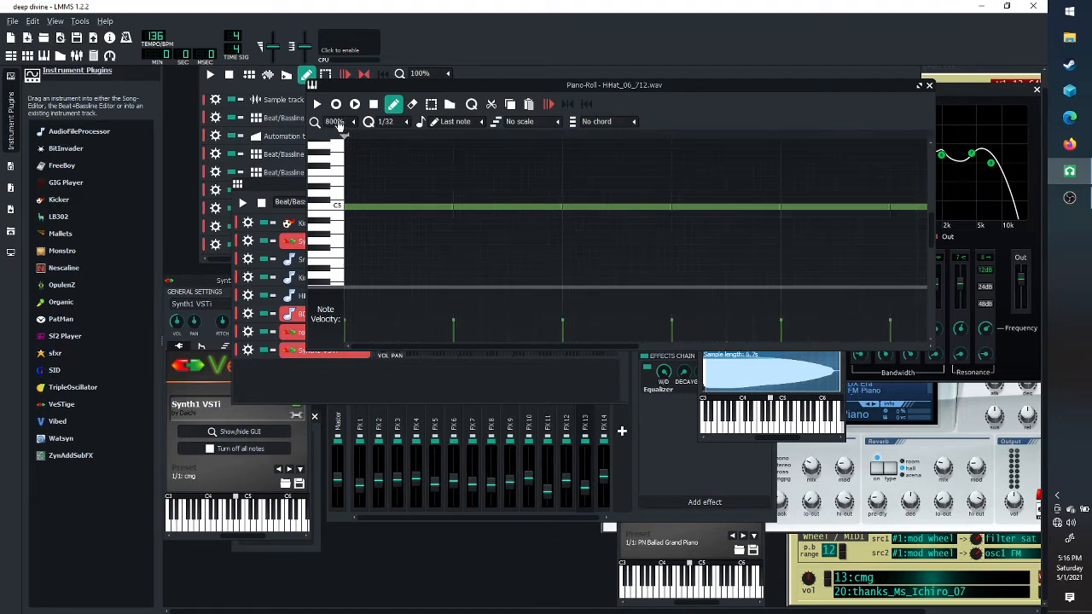
scroll(345, 127, "up", 3)
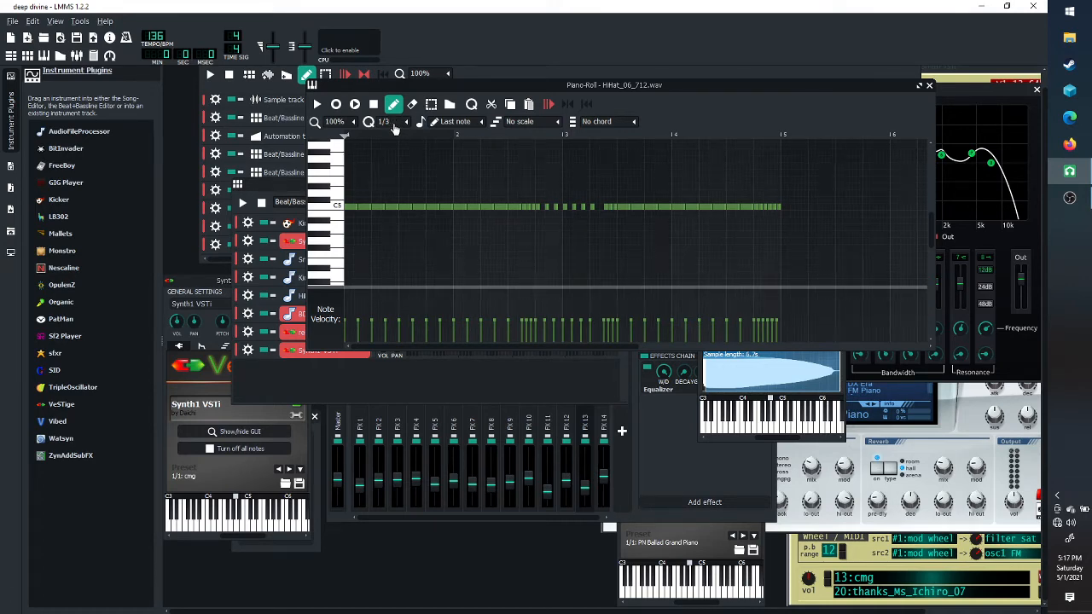
Play the hi-hat pattern with the Piano-Roll quantization set to 1/64, stop it, and return to the Song-Editor
left_click(319, 105)
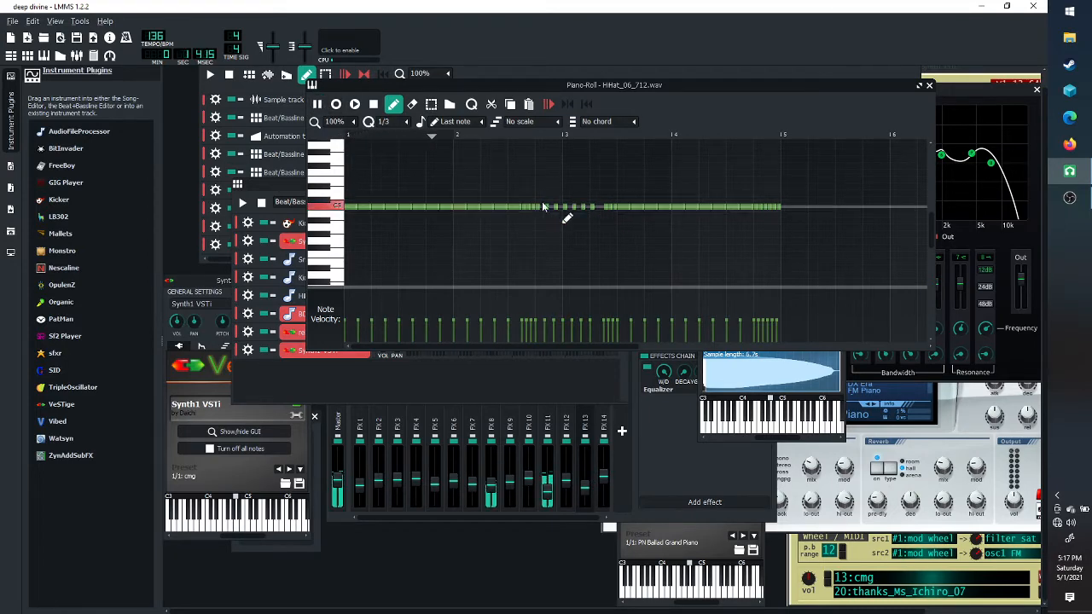
scroll(391, 126, "up", 2)
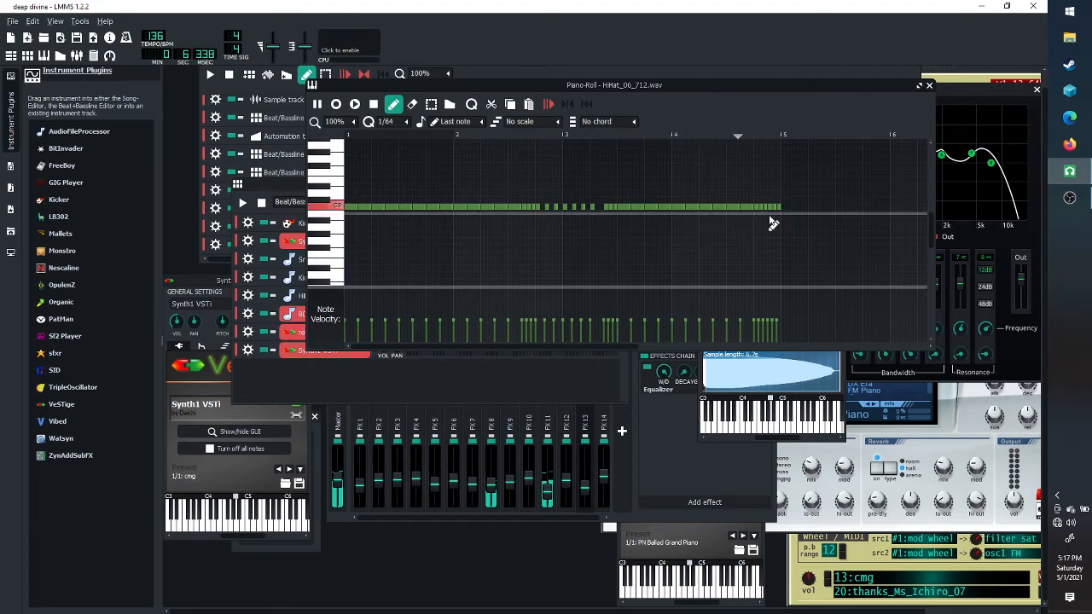
left_click(374, 104)
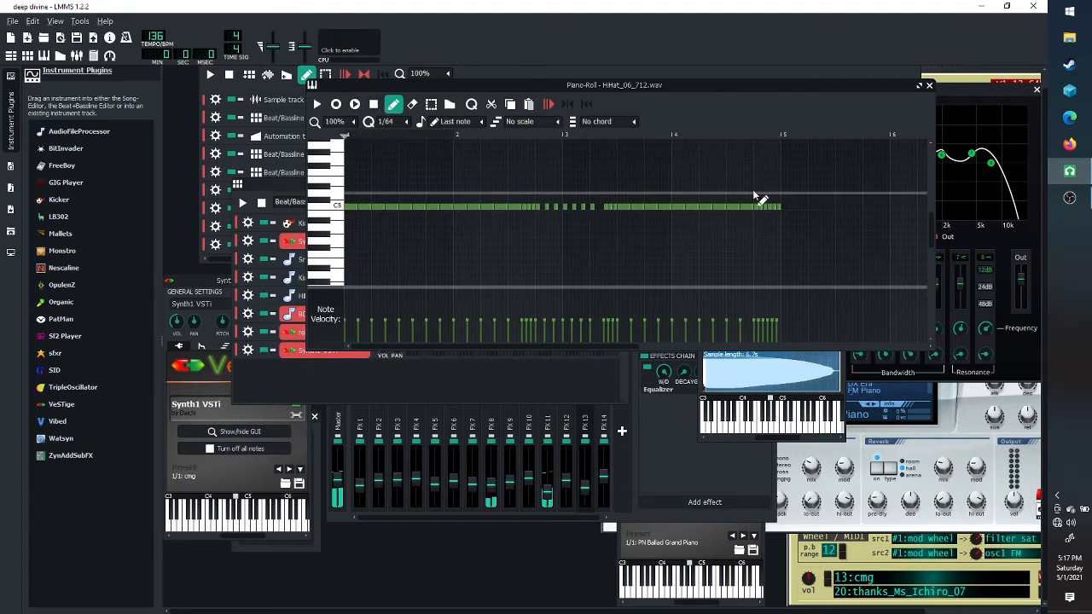
left_click(930, 86)
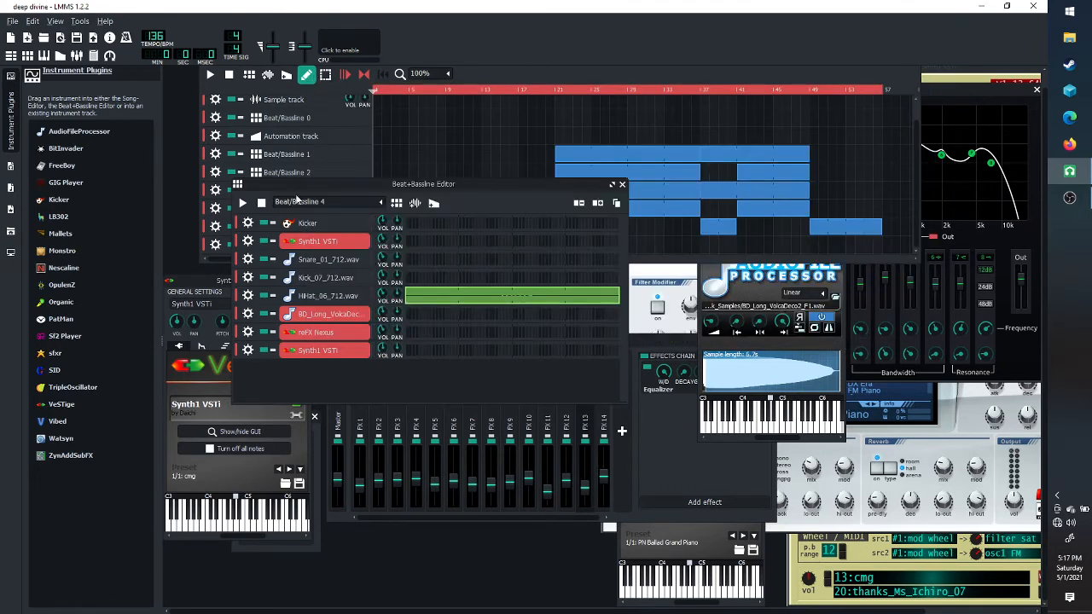
left_click(505, 79)
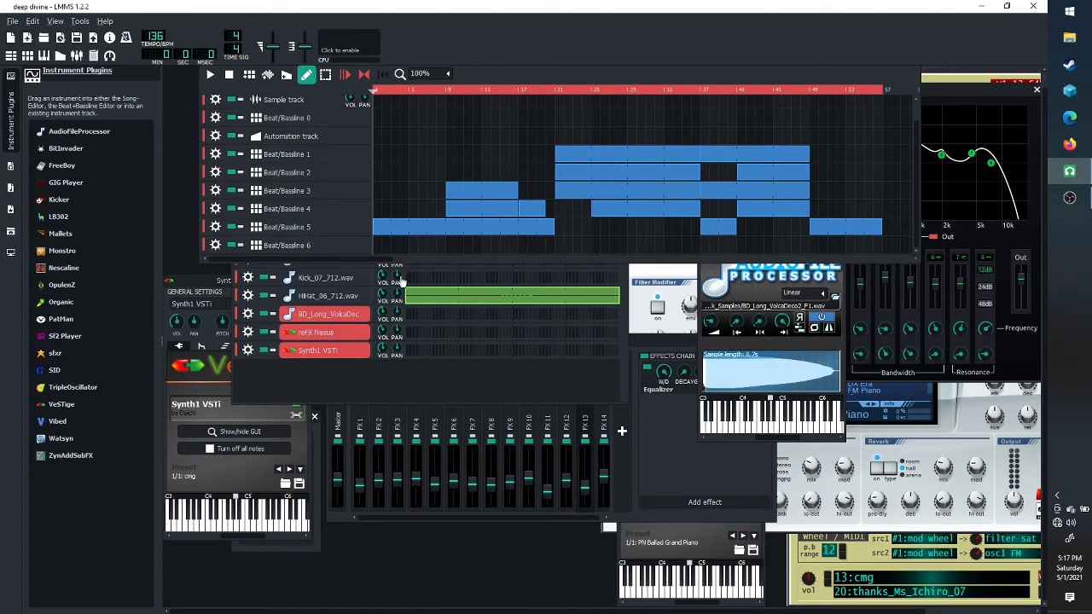
Reopen the HiHat_06_712.wav pattern in the Piano-Roll and audition the sample on several keys around C5
double_click(504, 297)
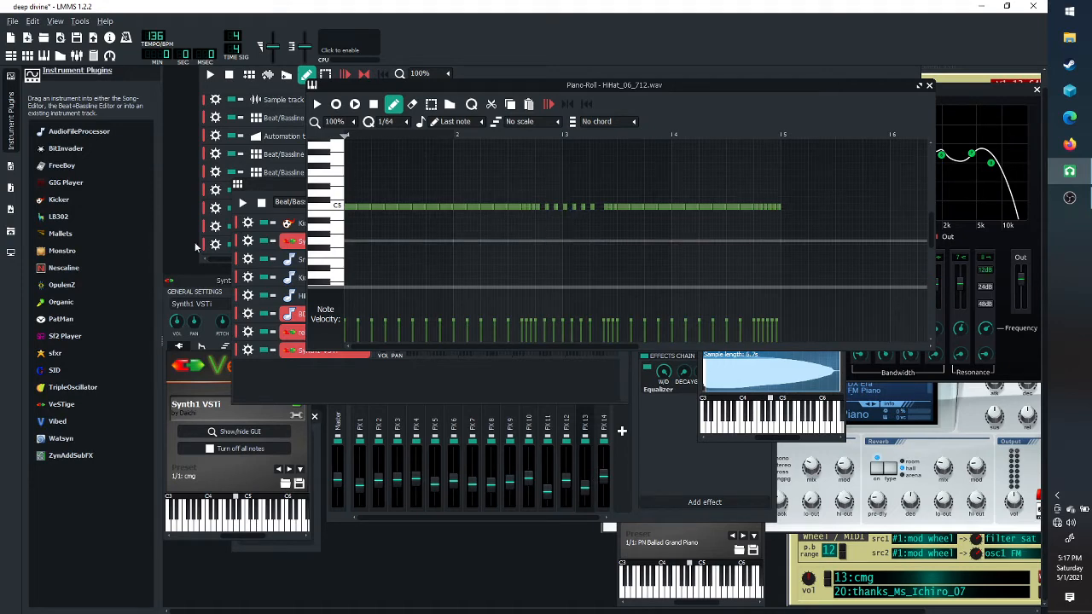
left_click(333, 183)
left_click_drag(331, 183, 323, 245)
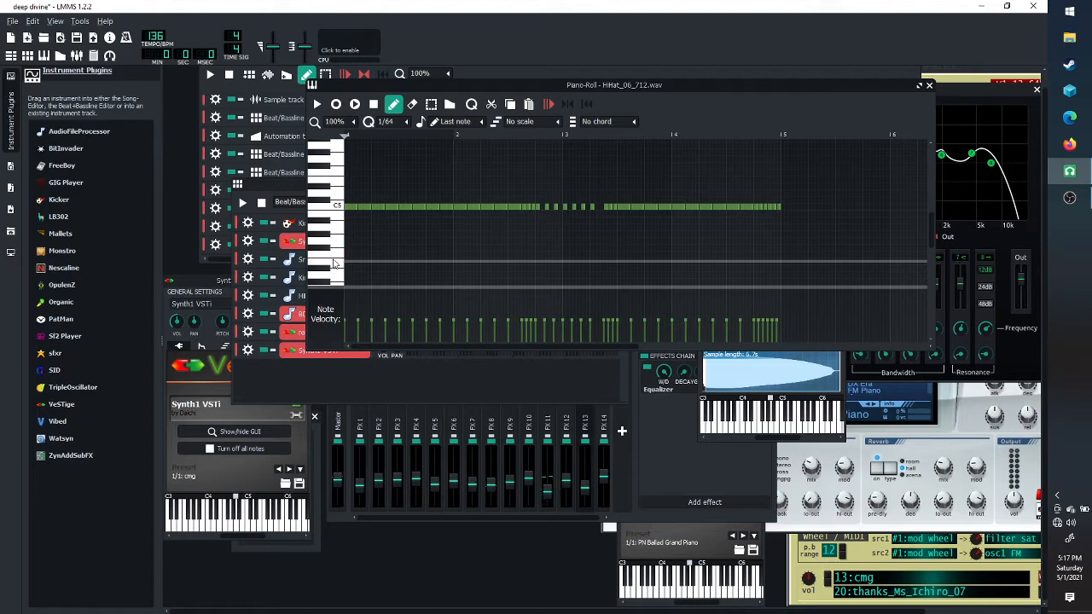
Try out four extra hi-hat notes well below C5 in bar 3 and play the pattern
left_click(598, 255)
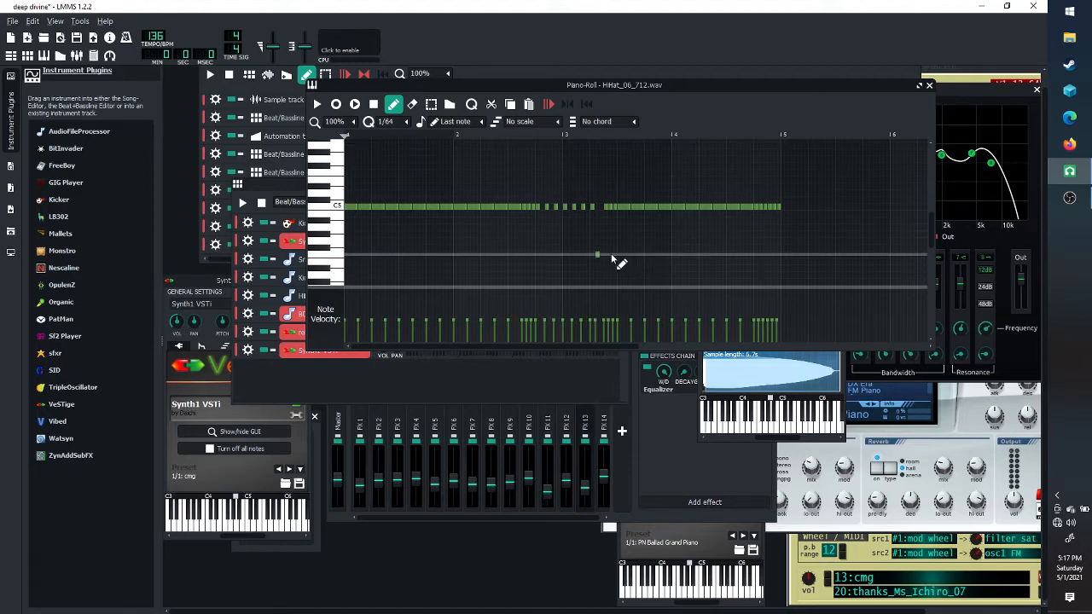
left_click(645, 254)
left_click(625, 254)
key("space")
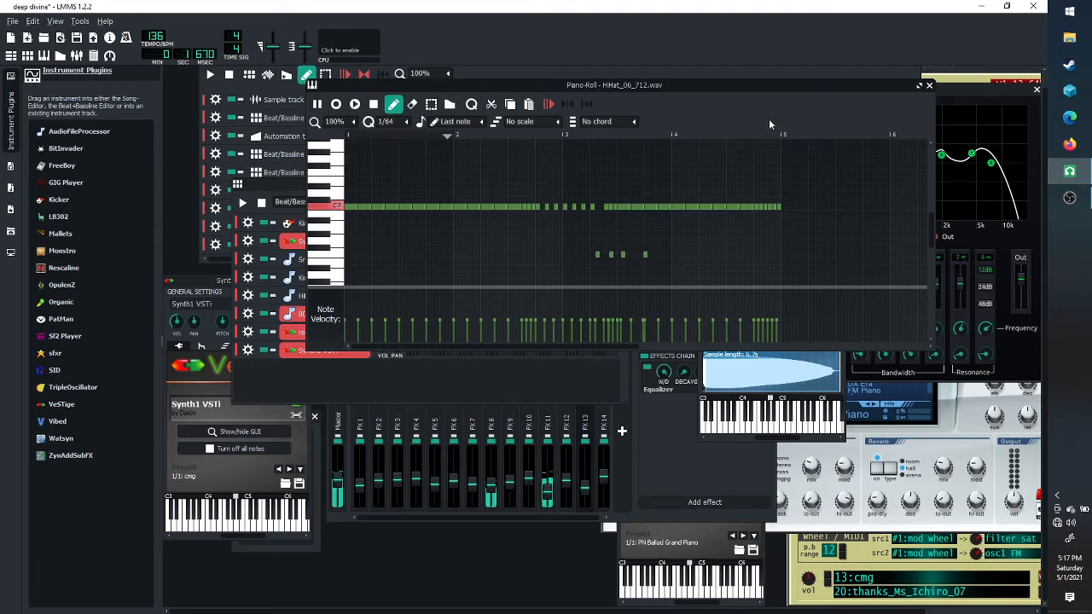
Delete the four low hi-hat notes in bar 3 and stop playback
right_click(645, 255)
right_click(597, 255)
right_click(611, 255)
right_click(622, 255)
left_click(374, 104)
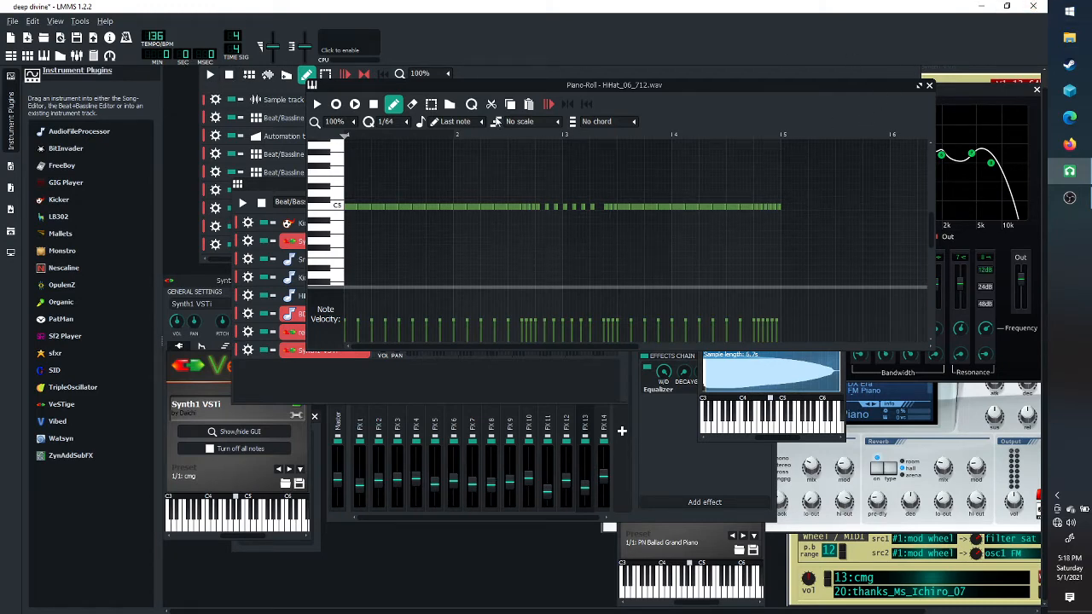
Move the hi-hat Piano-Roll below the Song-Editor and play the song with the FX-Mixer shown
left_click_drag(830, 86, 898, 237)
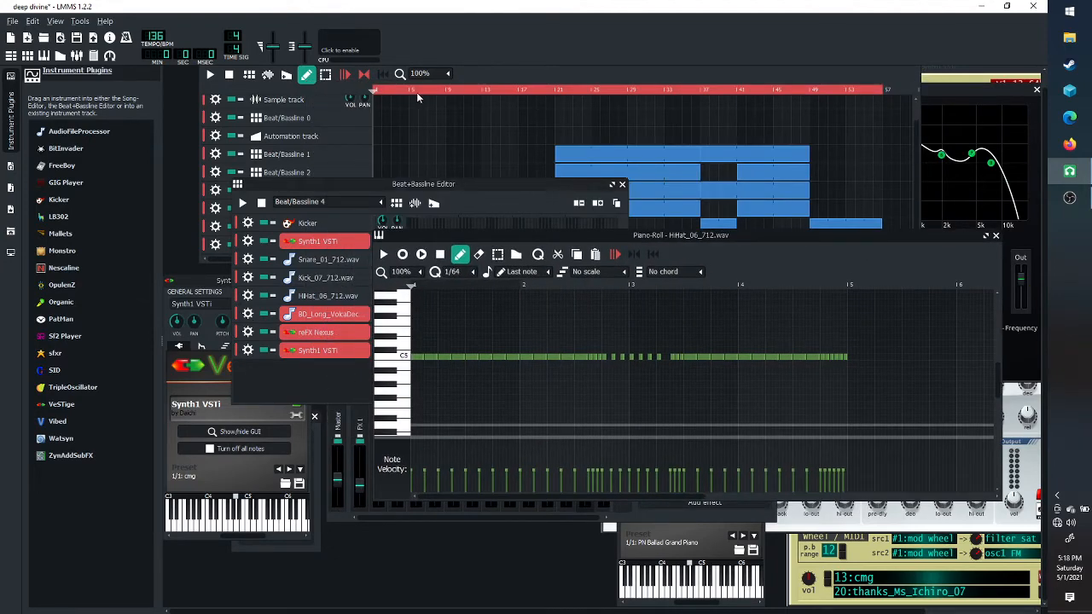
left_click(519, 73)
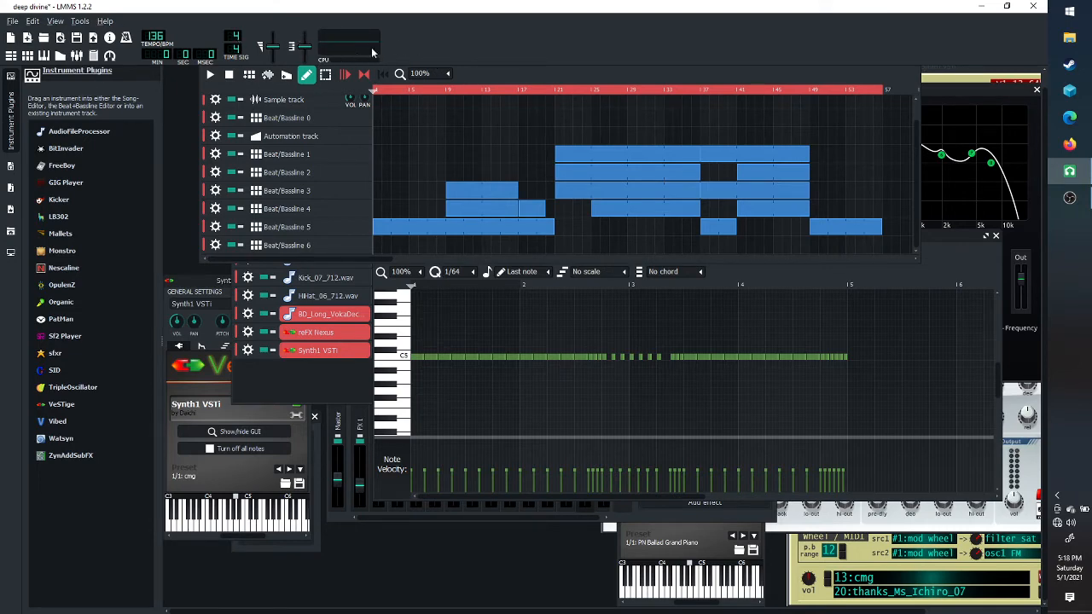
key("space")
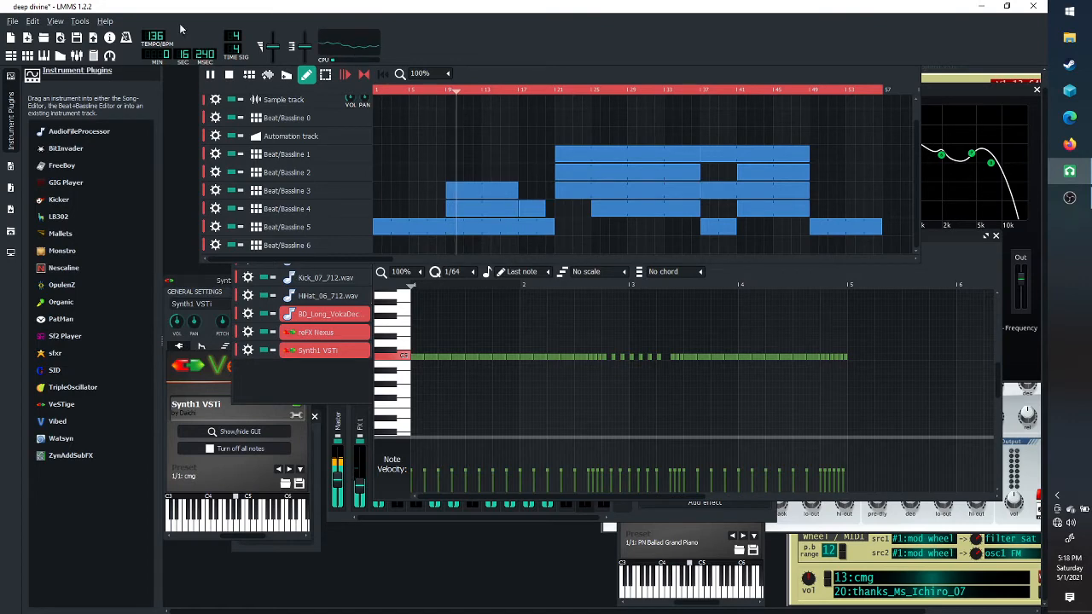
left_click(82, 56)
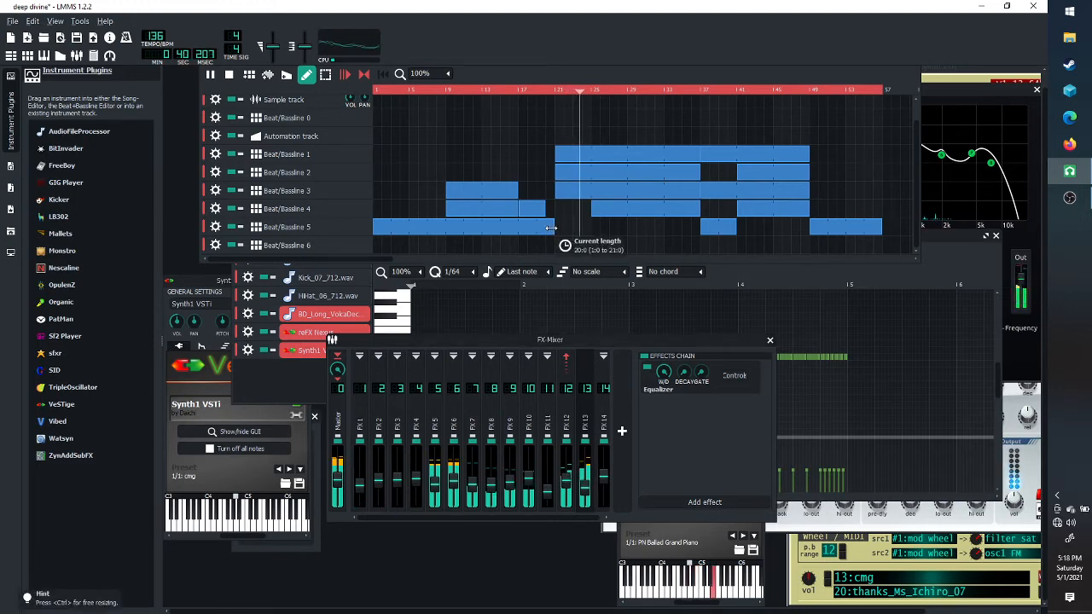
Shorten the first Beat/Bassline 5 clip by about one bar and raise the FX 11 fader slightly, stopping playback at the end
left_click_drag(555, 226, 546, 229)
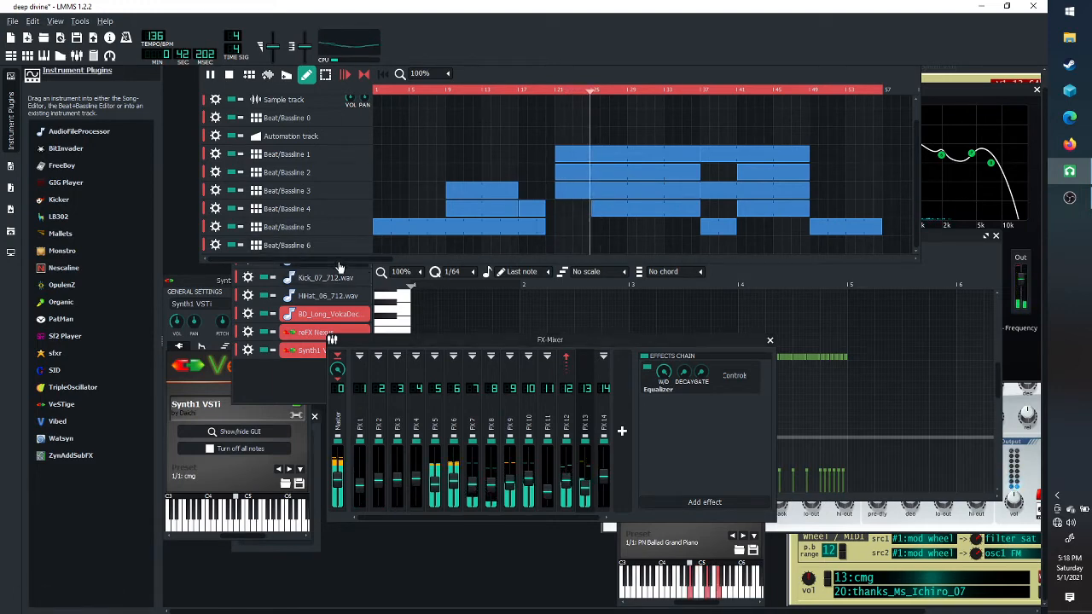
left_click_drag(341, 261, 488, 260)
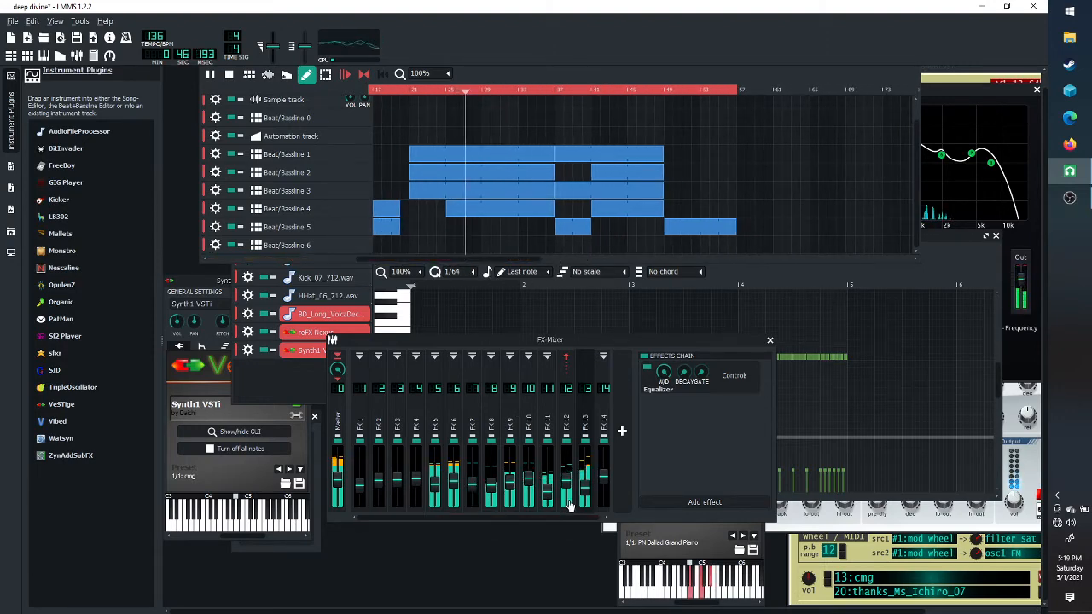
left_click_drag(547, 496, 548, 492)
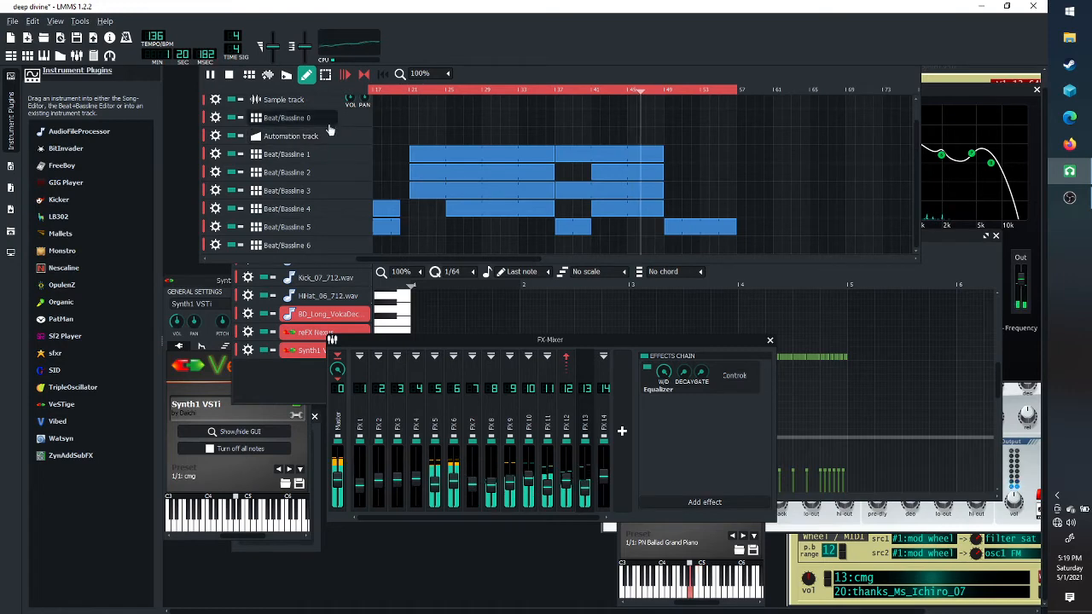
left_click(230, 75)
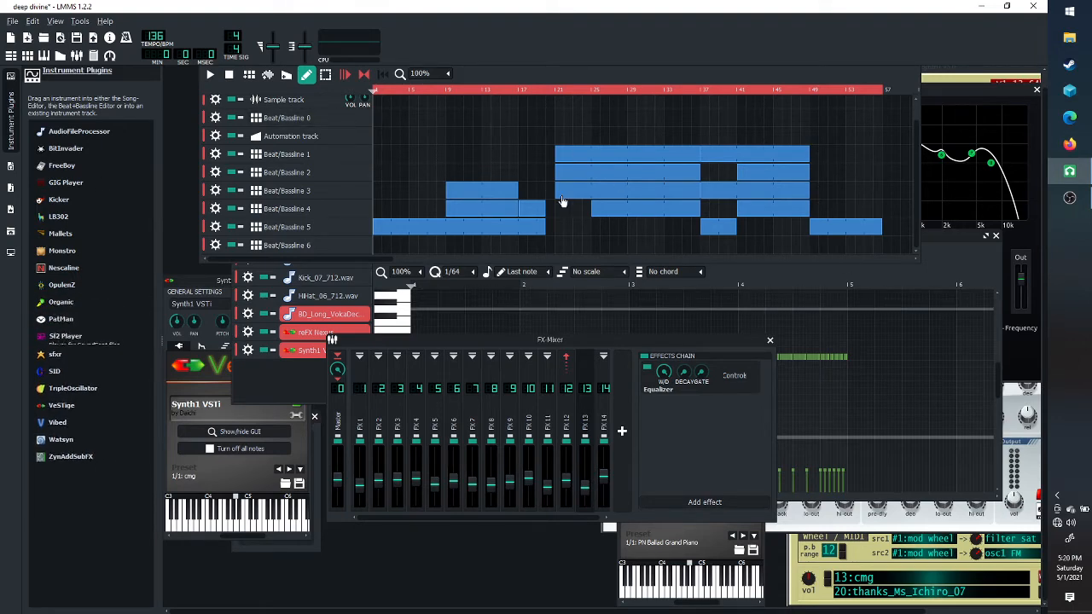
Browse the My Samples folders and files, select the Melo Slime Love sample, and look at the My Computer and My Presets lists
left_click(11, 192)
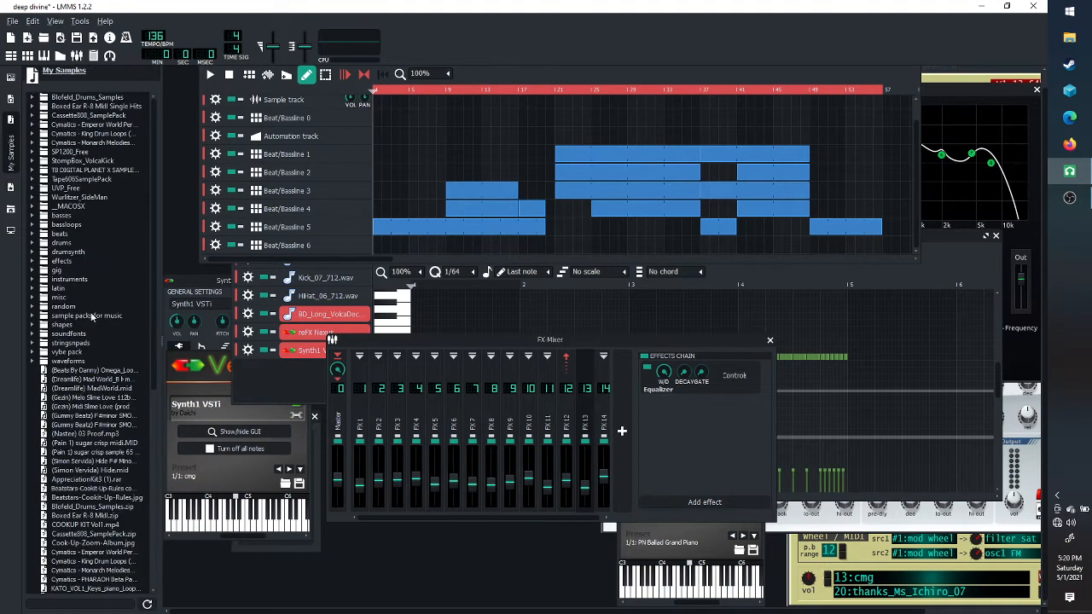
scroll(98, 371, "down", 1)
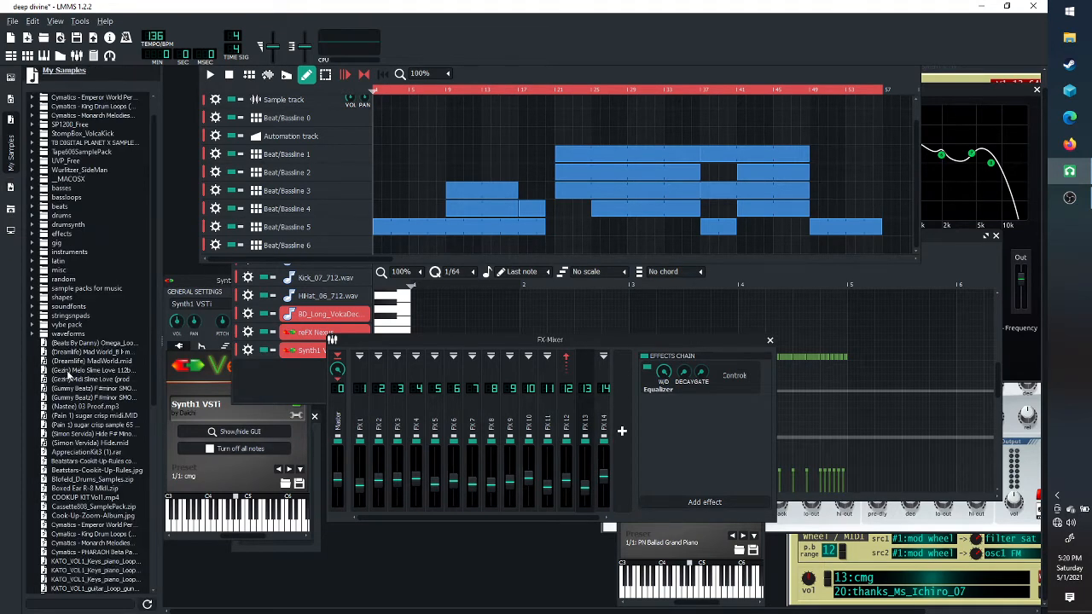
left_click(65, 379)
left_click(64, 372)
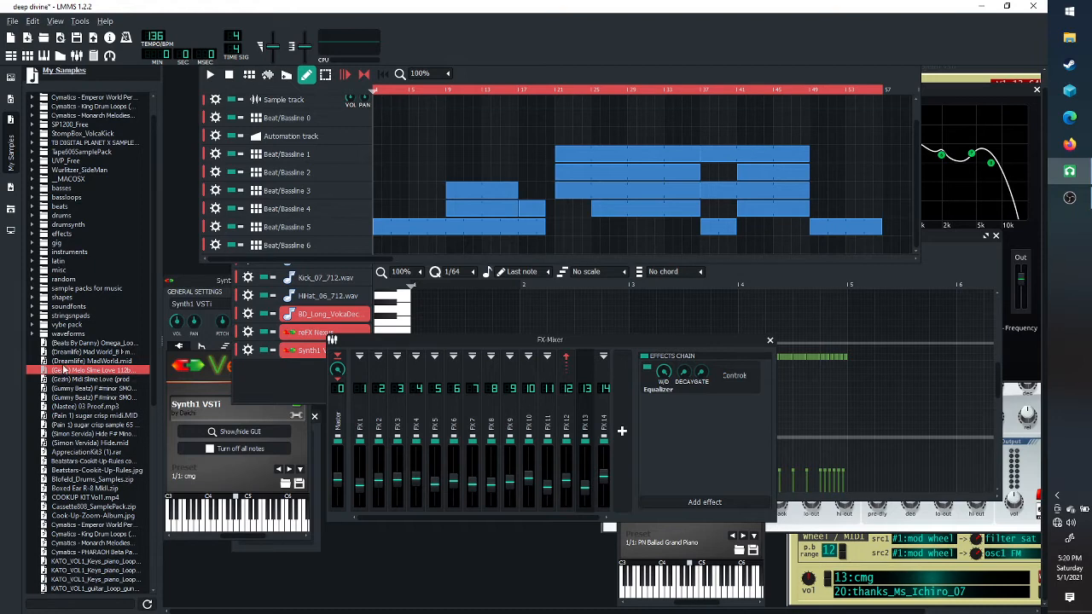
scroll(77, 444, "down", 3)
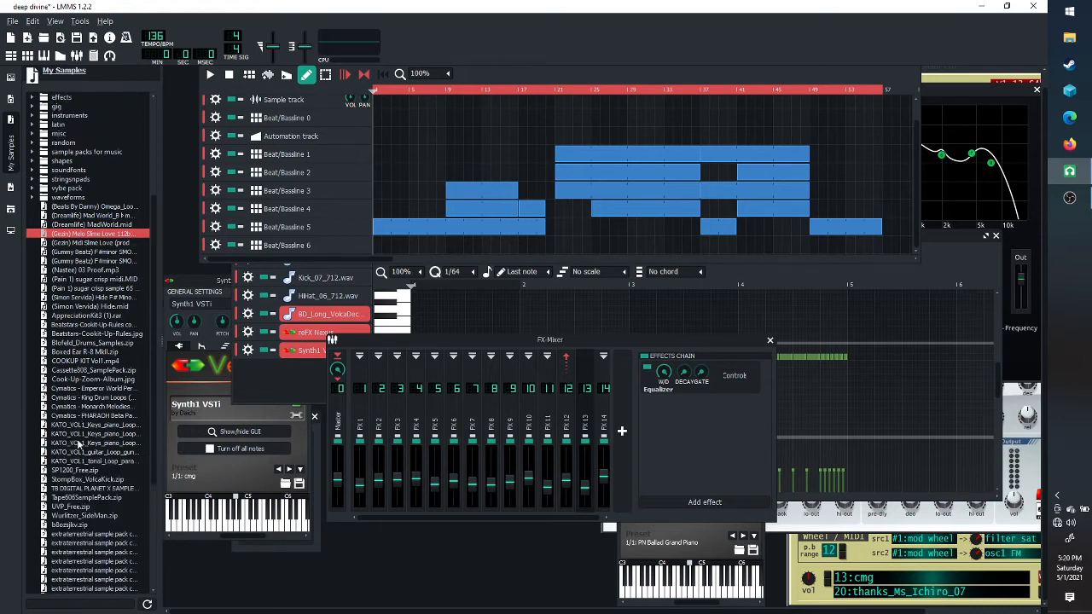
scroll(75, 443, "up", 4)
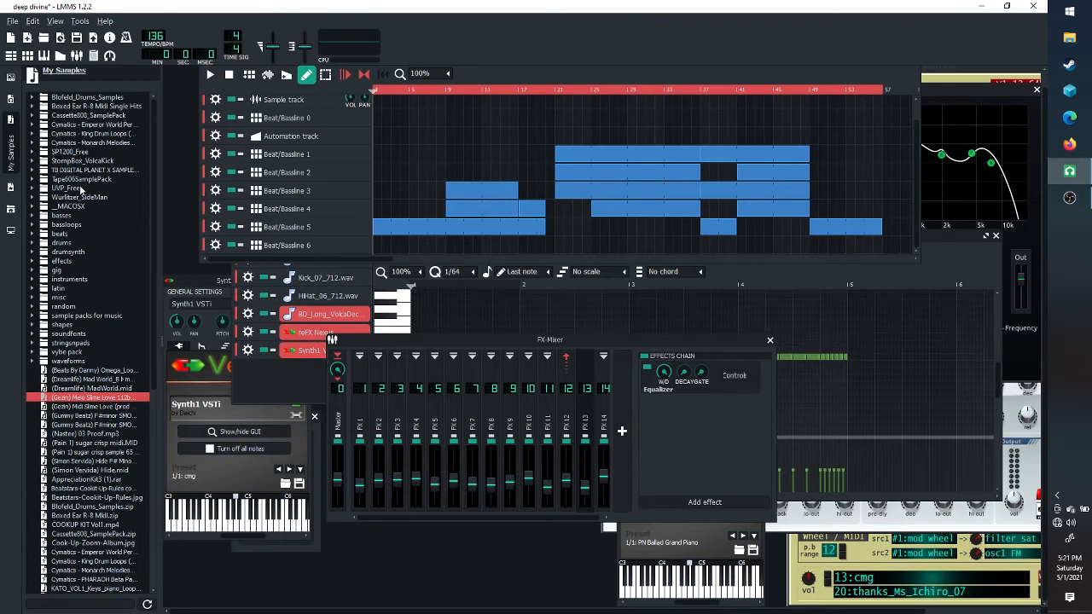
left_click(7, 194)
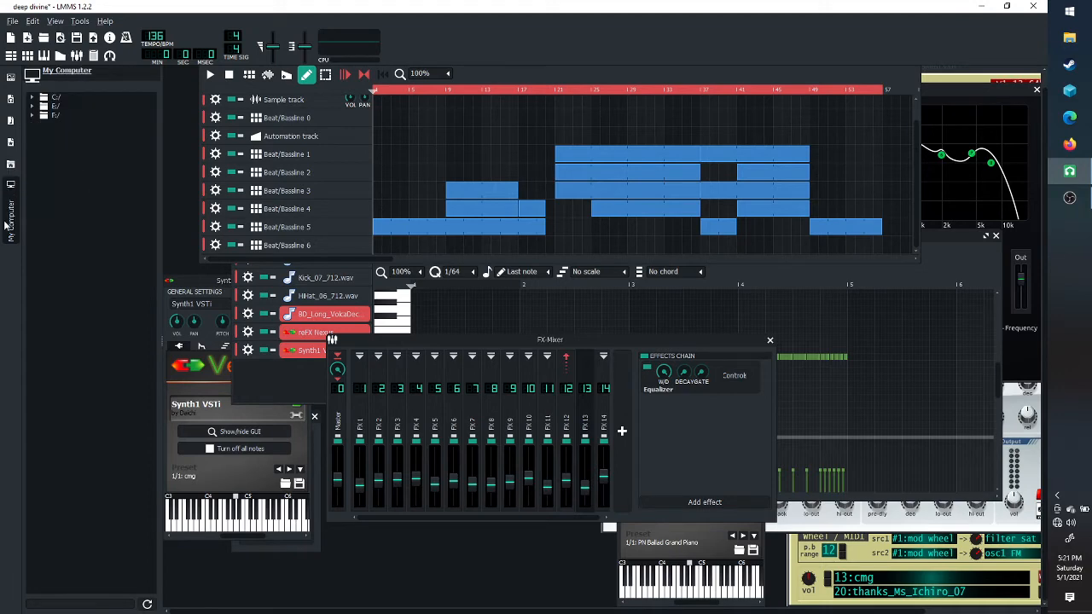
left_click(9, 119)
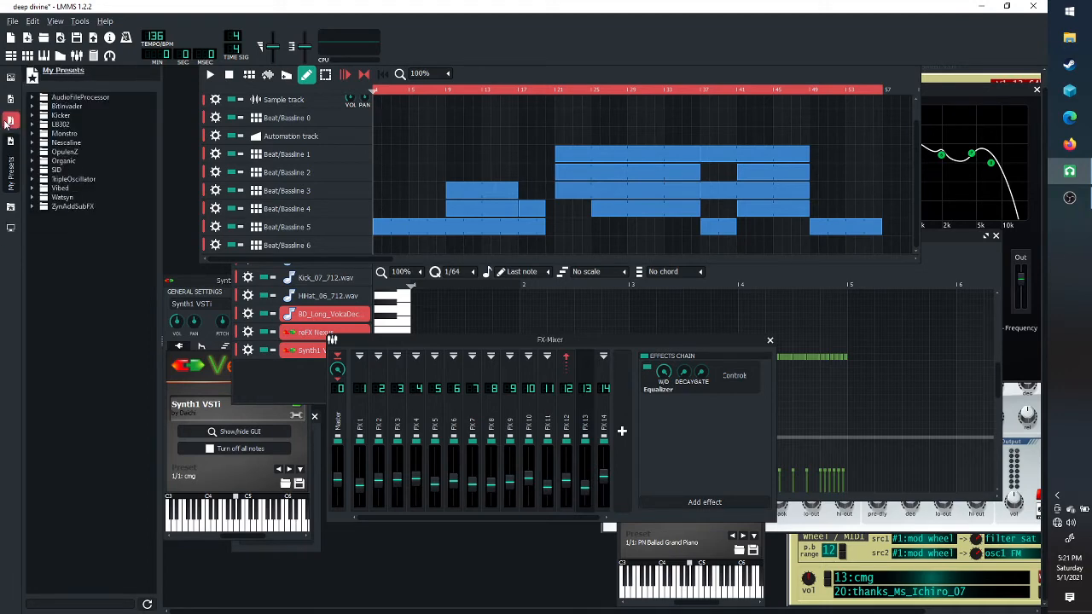
Look at the My Projects and Instrument Plugins lists, and bring the hi-hat Piano-Roll and the Equalizer window to the front
left_click(9, 100)
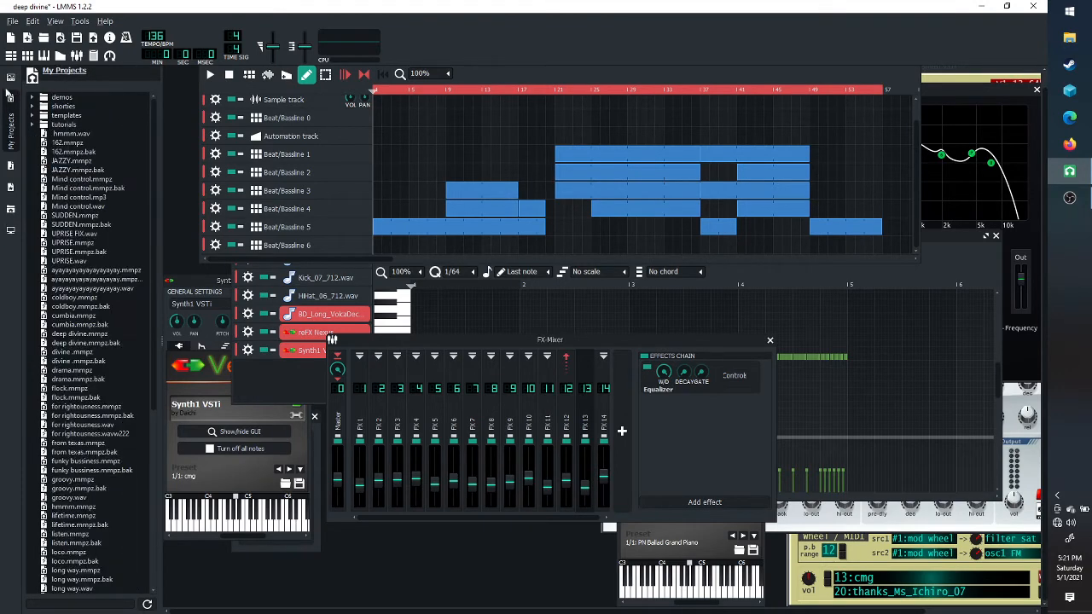
left_click(12, 77)
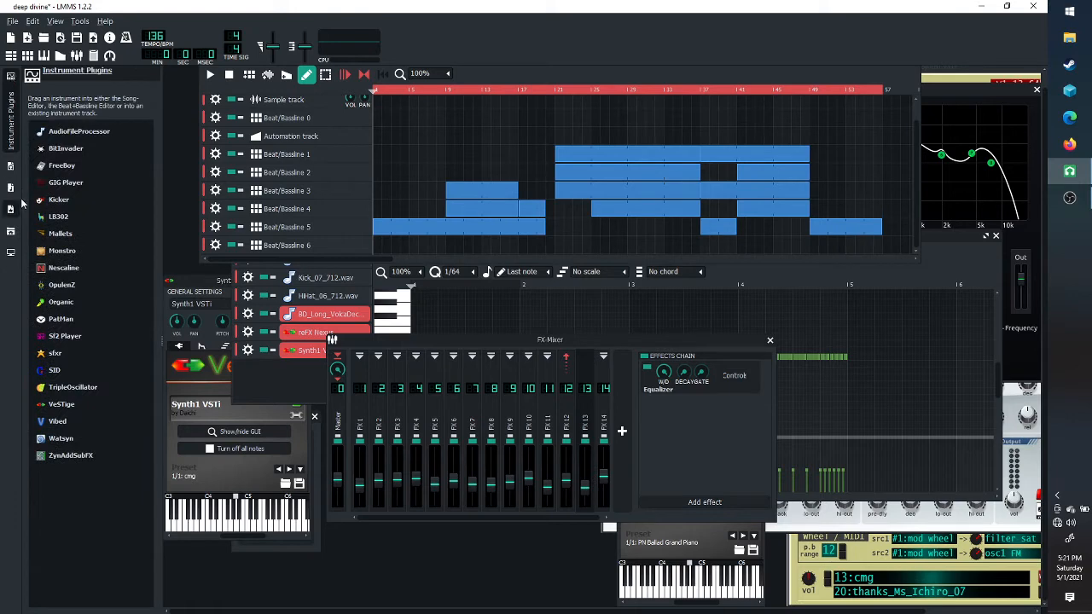
left_click(950, 234)
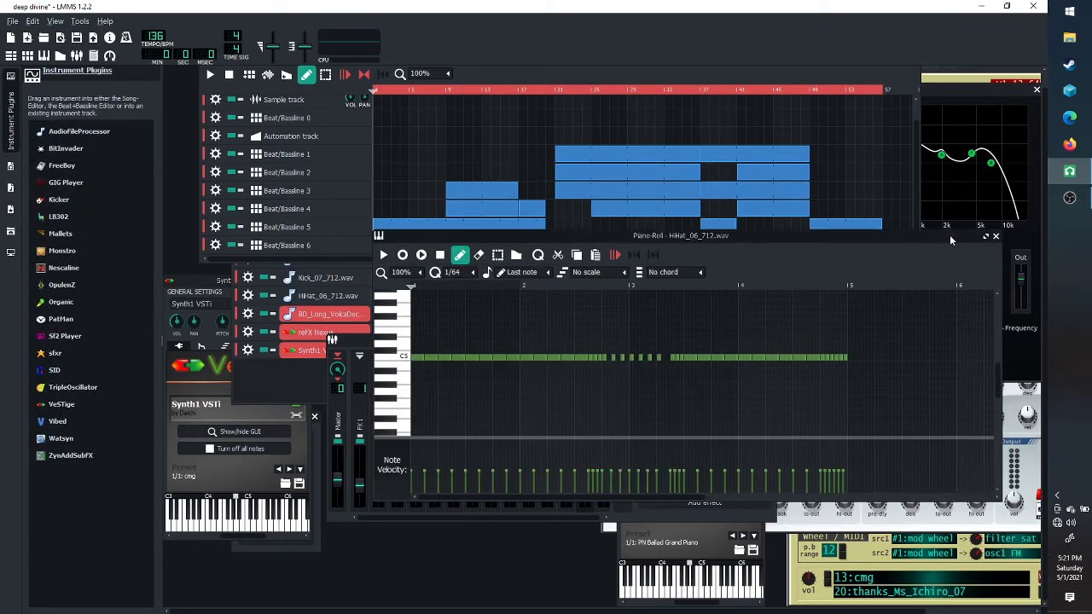
left_click(944, 88)
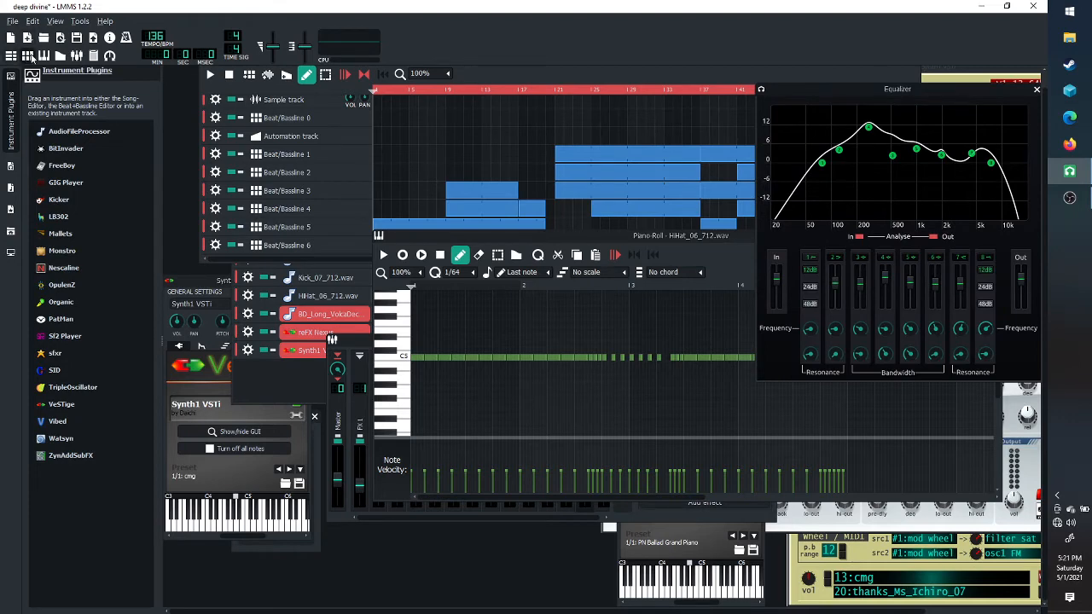
Show the Beat+Bassline Editor and the FX-Mixer, and resize the mixer so channels 0 to 14 fit beside the effects chain
left_click(28, 55)
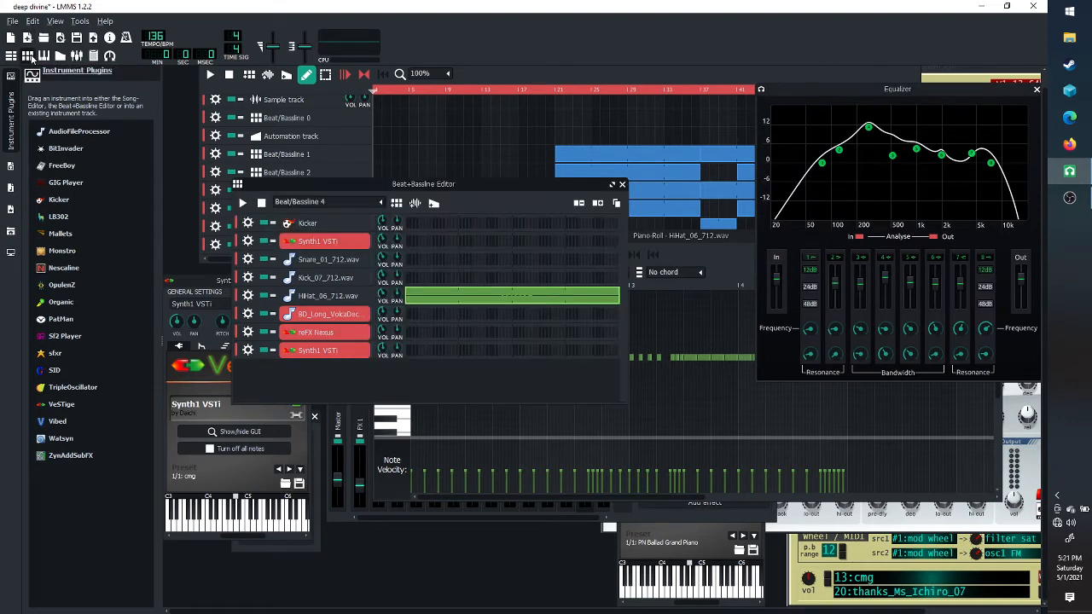
left_click(77, 55)
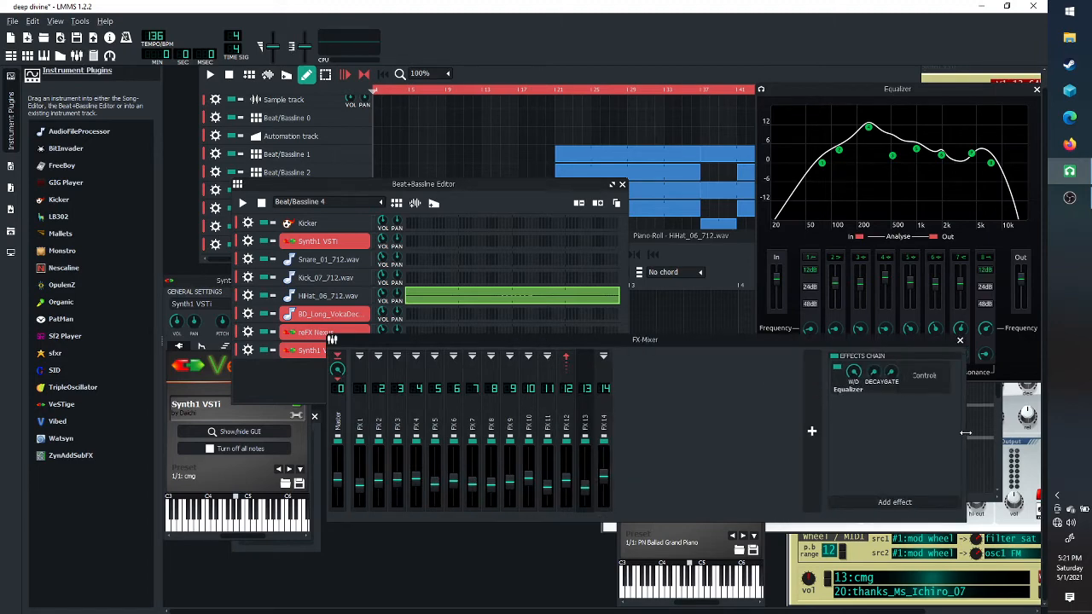
left_click_drag(777, 409, 629, 416)
left_click_drag(559, 417, 530, 411)
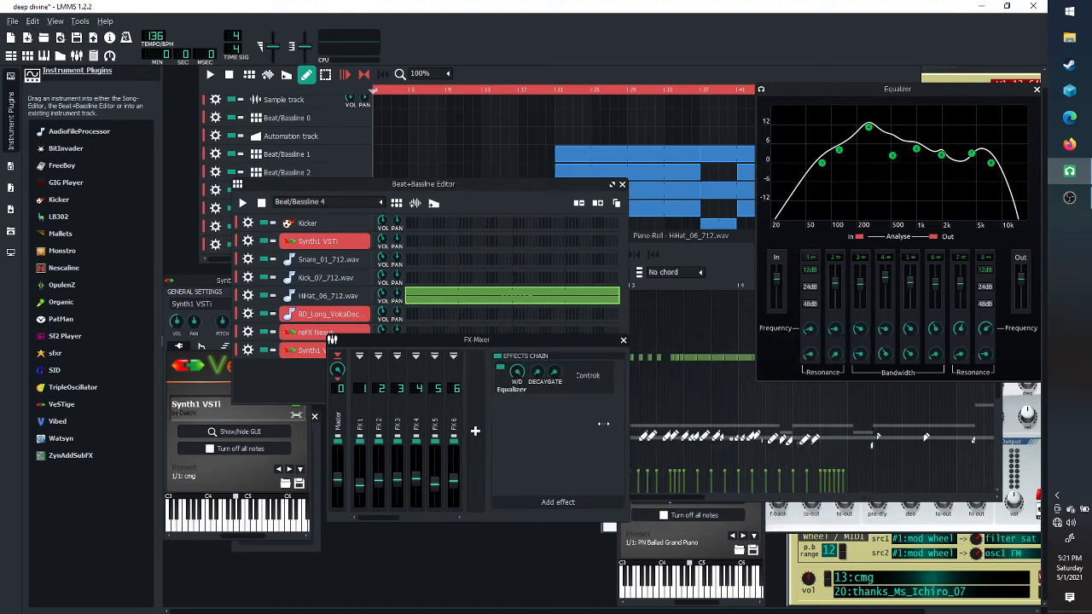
left_click_drag(603, 424, 774, 434)
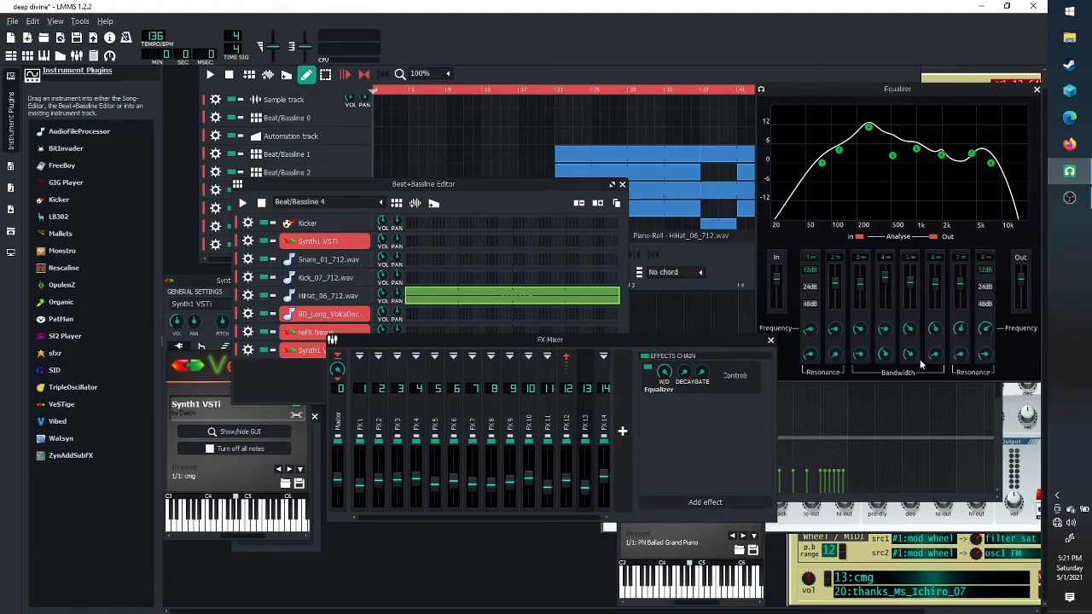
Bring the Song-Editor to the front and move its window beside the Instrument Plugins list
left_click(539, 71)
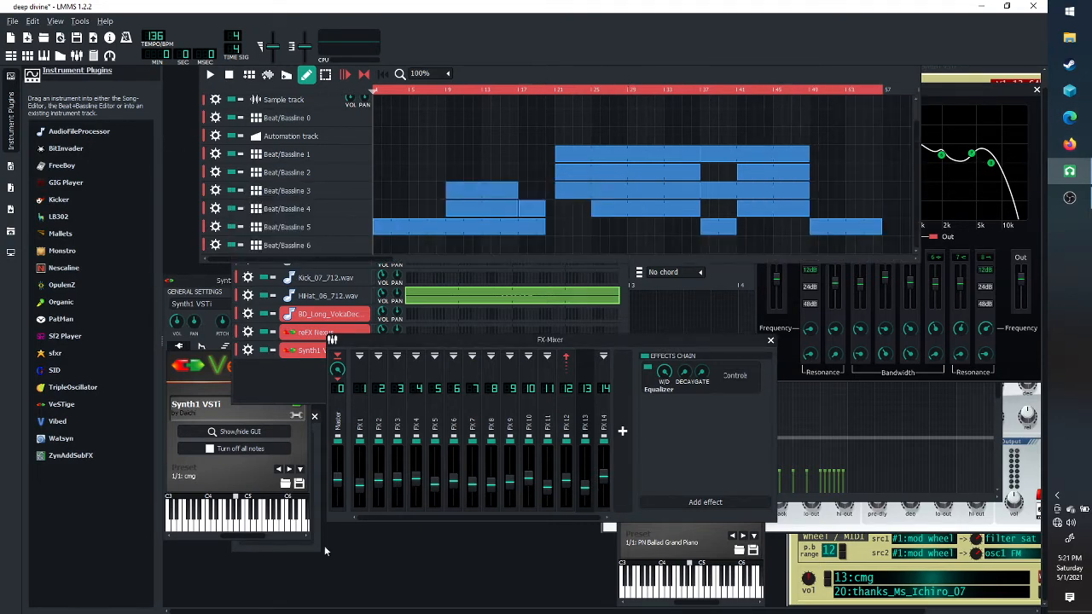
scroll(457, 562, "up", 1)
left_click_drag(681, 73, 680, 5)
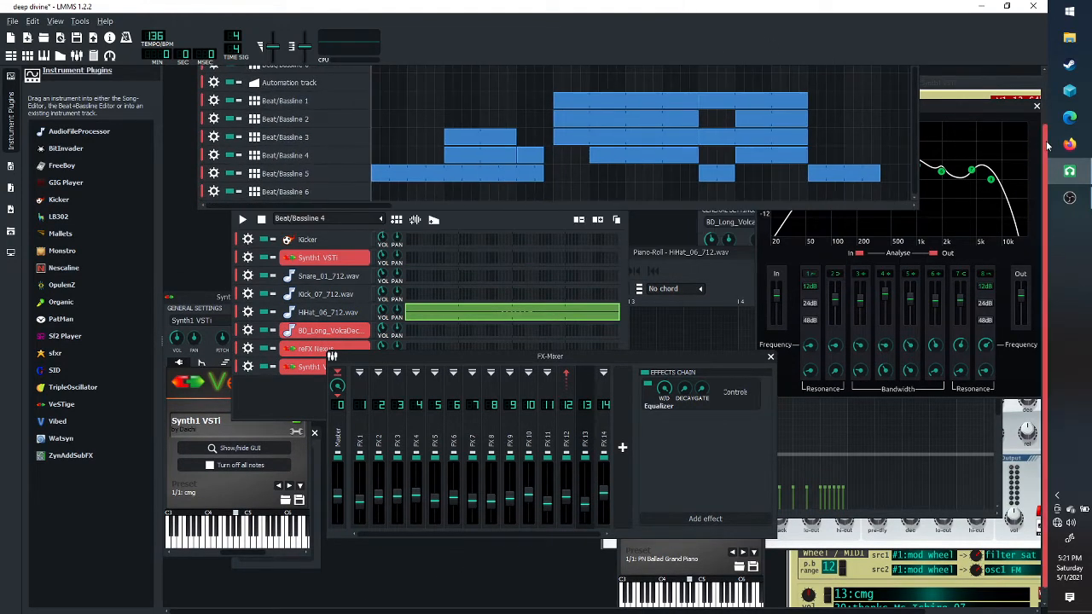
left_click_drag(1046, 144, 1043, 69)
left_click_drag(527, 66, 481, 71)
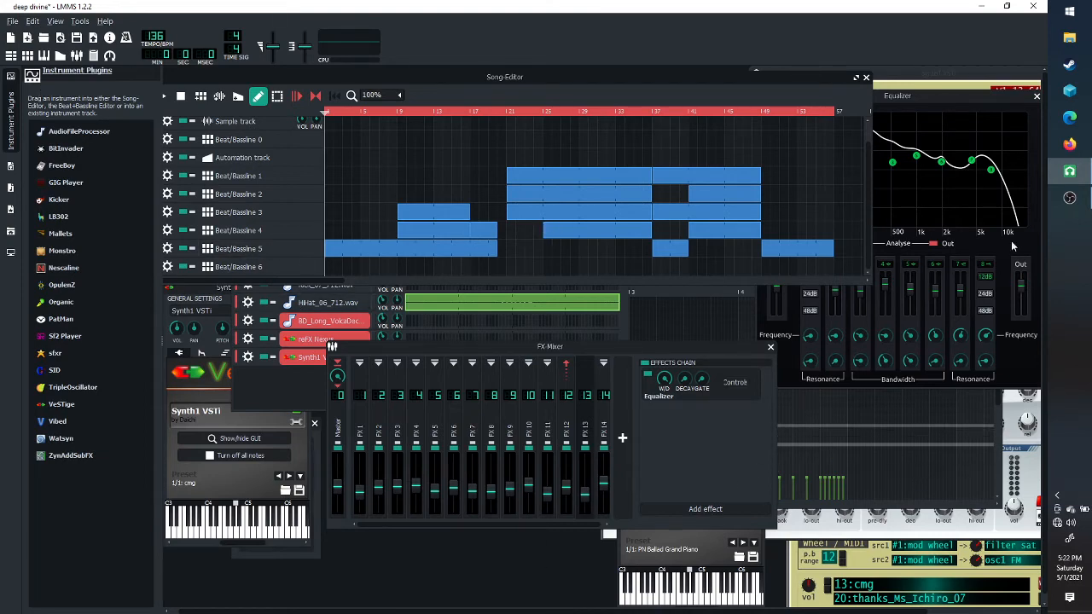
Hide and show the Song-Editor, and bring the Synth1 window with the jj_01 preset to the front
left_click(13, 22)
left_click(13, 23)
left_click(10, 56)
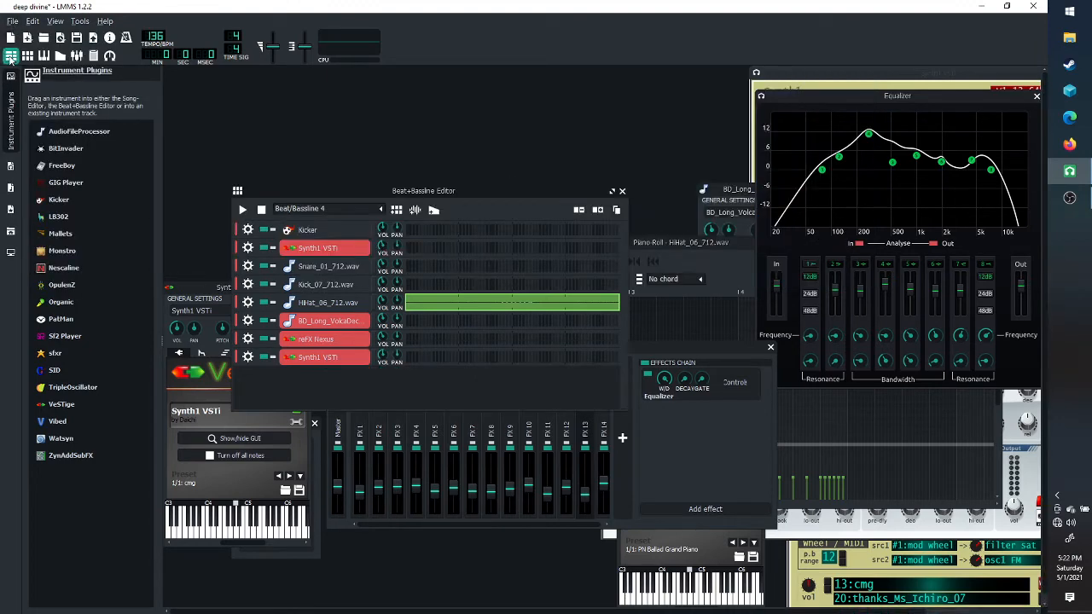
left_click(10, 56)
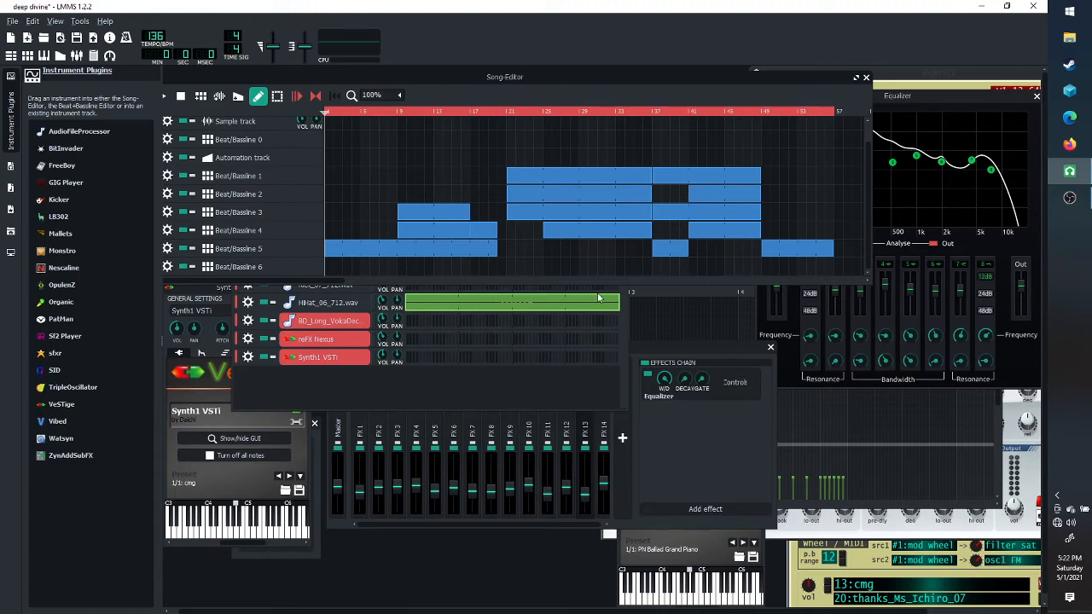
left_click(938, 76)
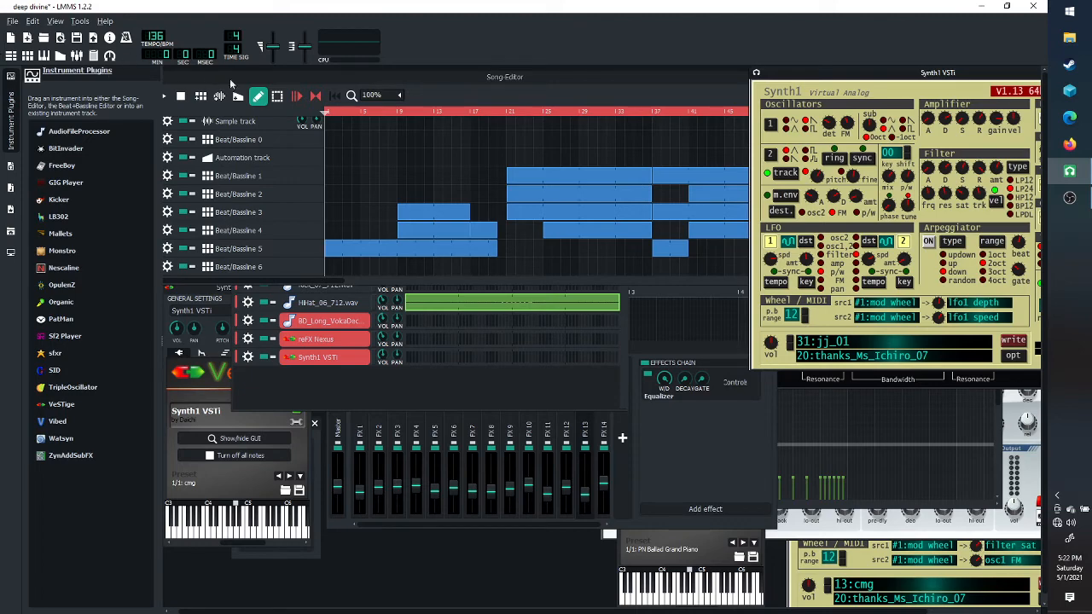
Reposition the Song-Editor over the Synth1 window so that its title bar, full toolbar and all track controls are in view
mouse_move(265, 77)
left_mouse_down()
mouse_move(322, 199)
mouse_move(295, 76)
mouse_move(285, 82)
left_mouse_up()
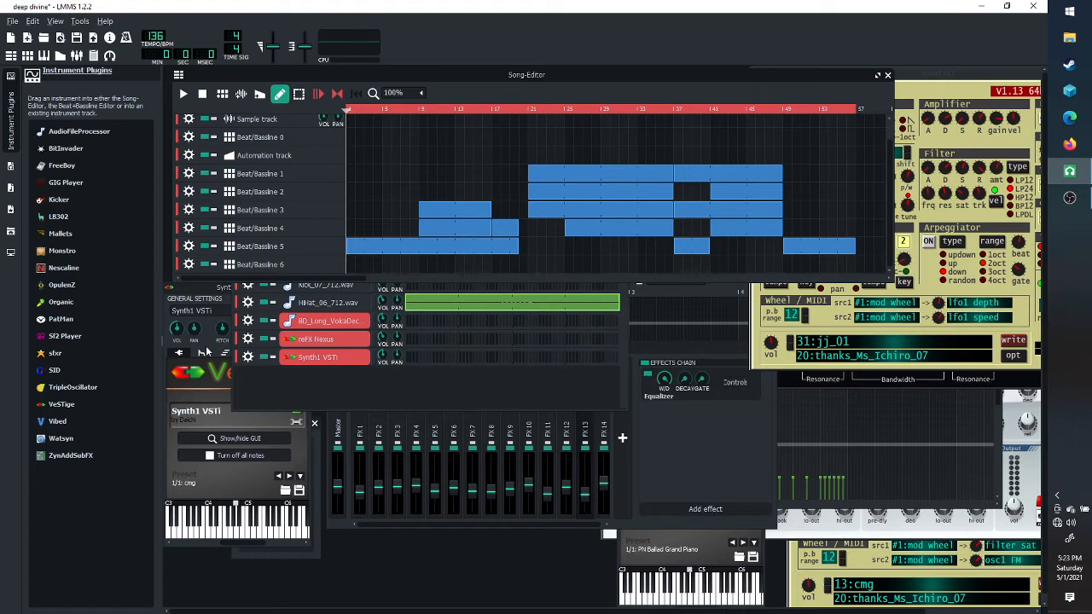
mouse_move(615, 73)
left_mouse_down()
mouse_move(640, 126)
mouse_move(604, 94)
mouse_move(611, 80)
left_mouse_up()
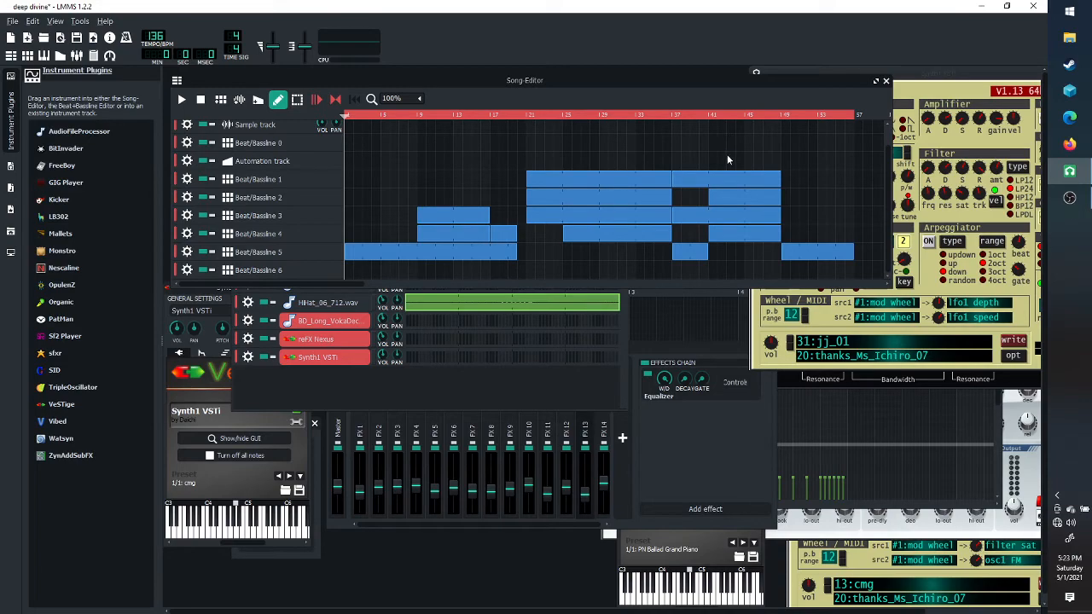
left_click_drag(592, 77, 648, 34)
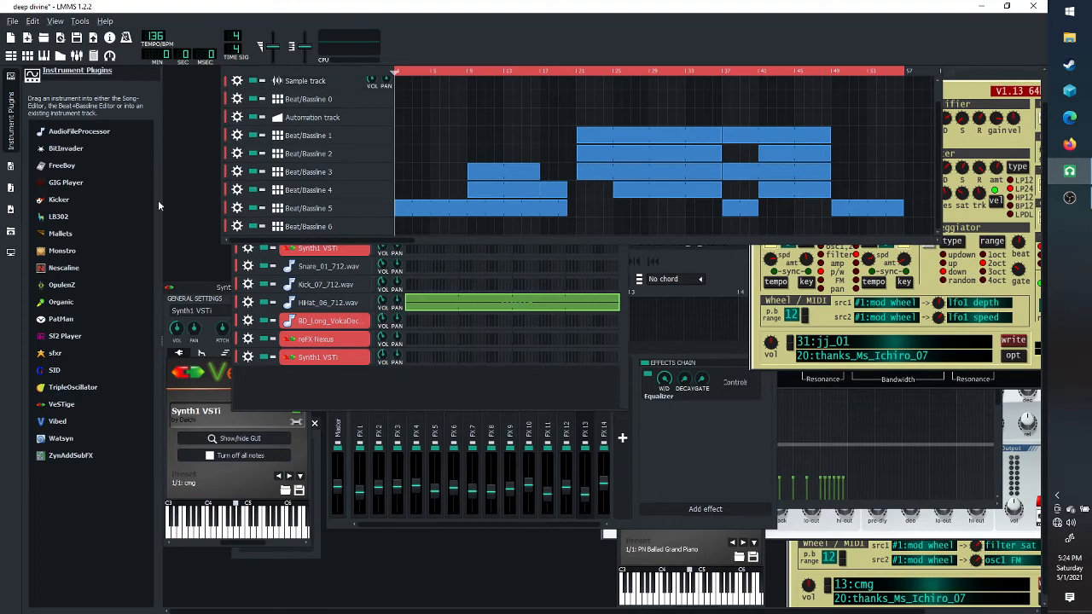
scroll(205, 205, "up", 2)
left_click_drag(616, 76, 563, 93)
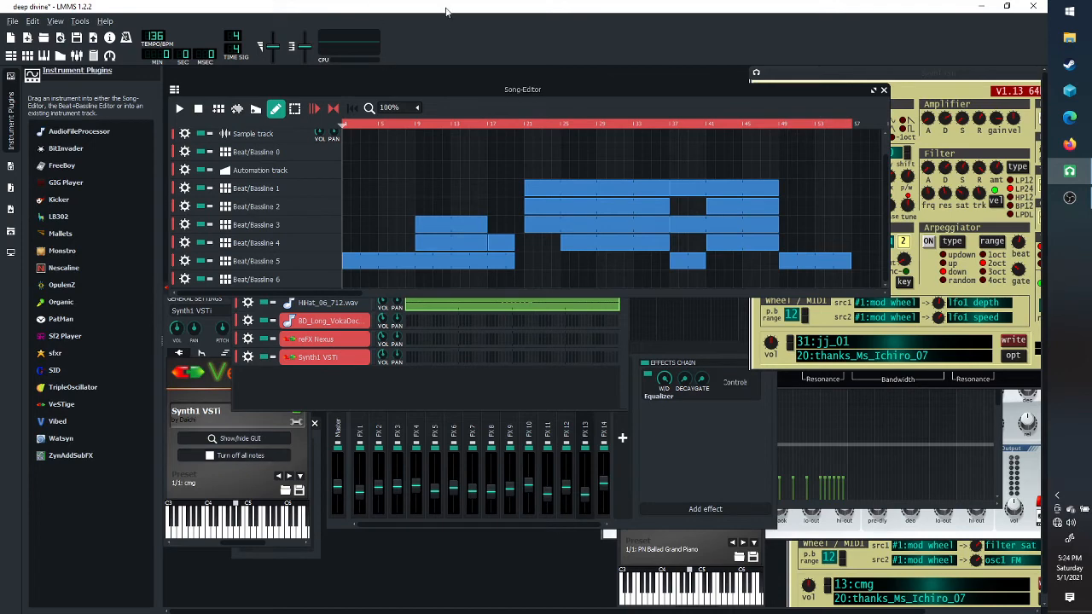
Open the HiHat_06_712.wav instrument window from the Beat+Bassline Editor and place it beside the editor
left_click(295, 387)
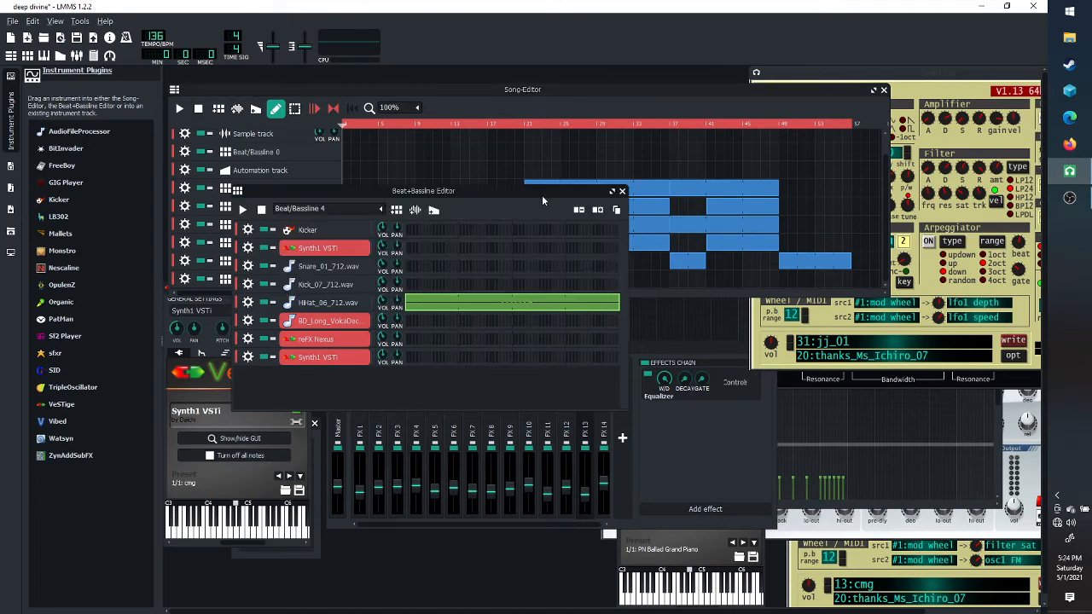
left_click(322, 304)
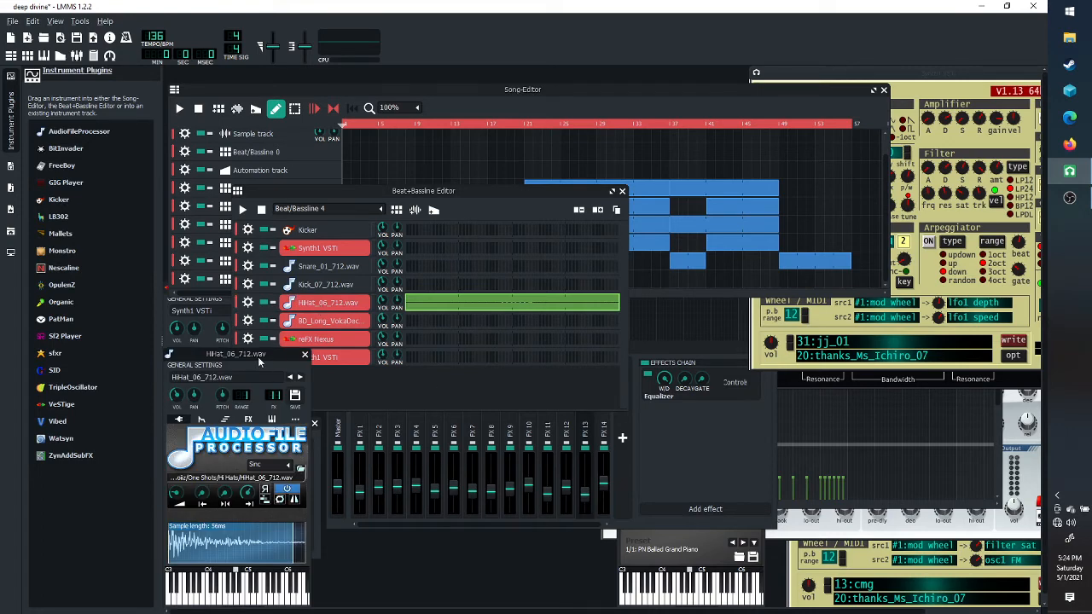
left_click_drag(258, 356, 790, 285)
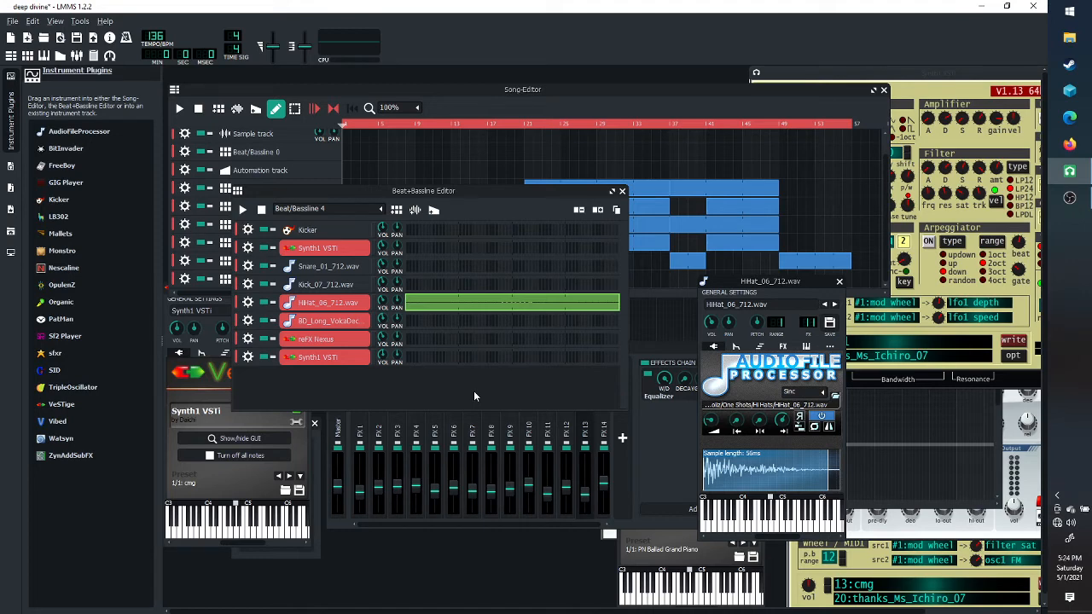
Widen the FX-Mixer and compare the send routing and effects chains of channels FX 1 and FX 2
left_click(655, 347)
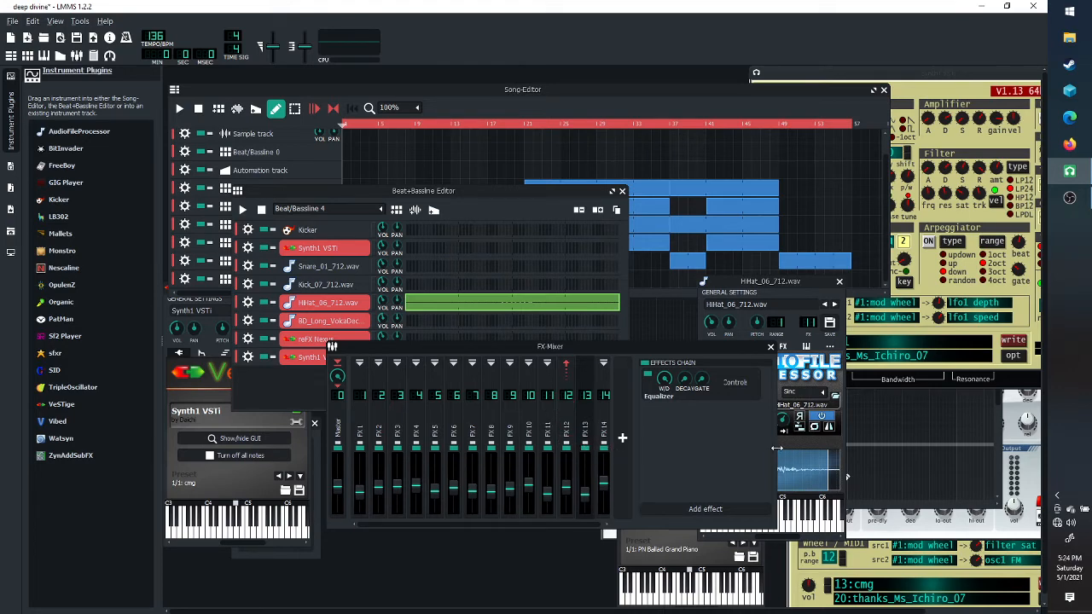
left_click_drag(778, 447, 887, 448)
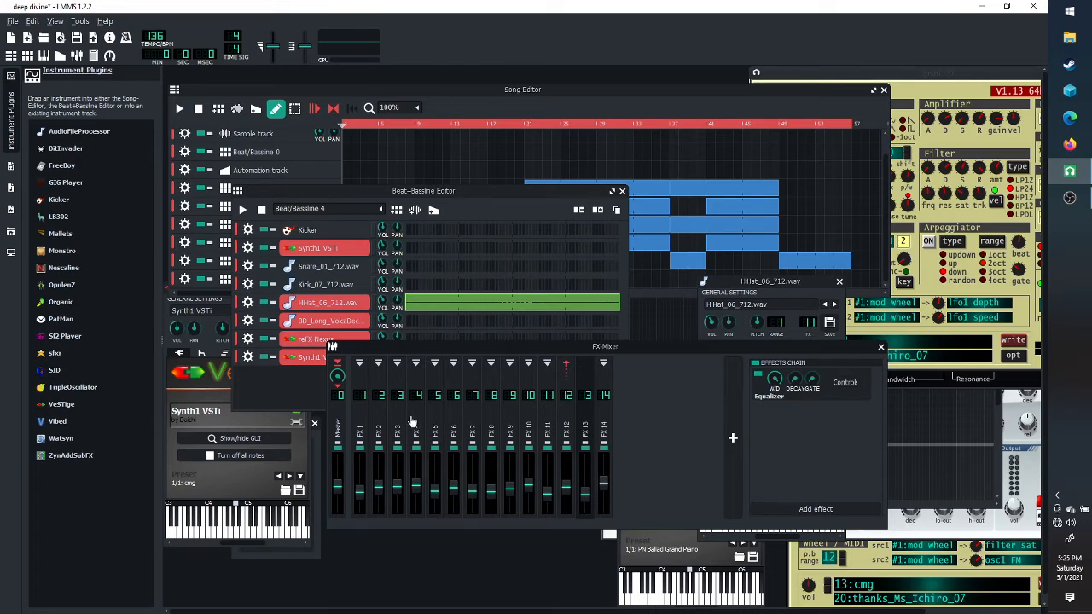
left_click(378, 415)
left_click(366, 413)
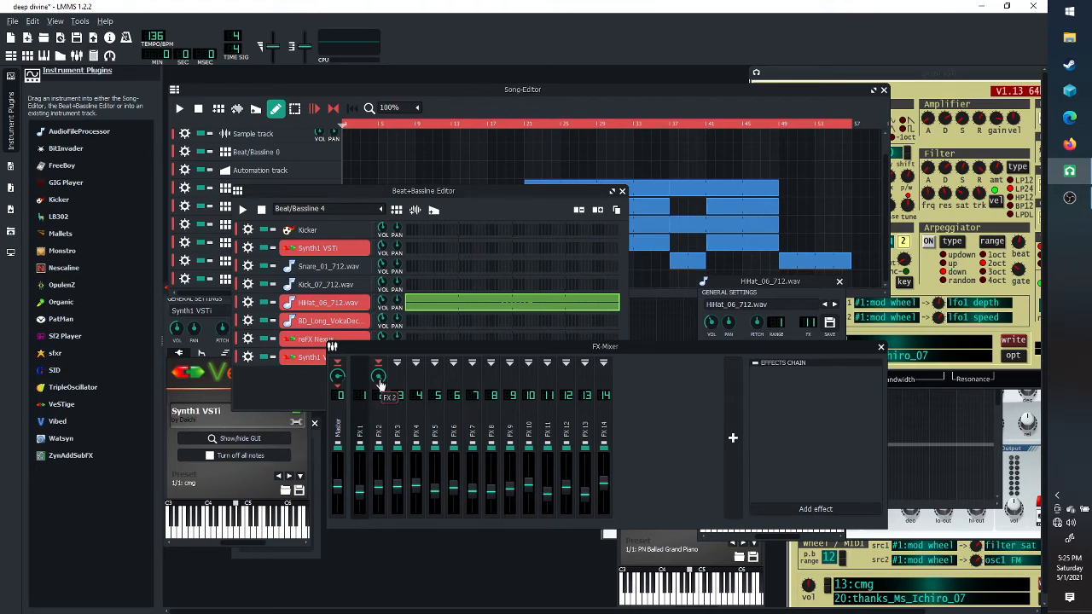
left_click(367, 427)
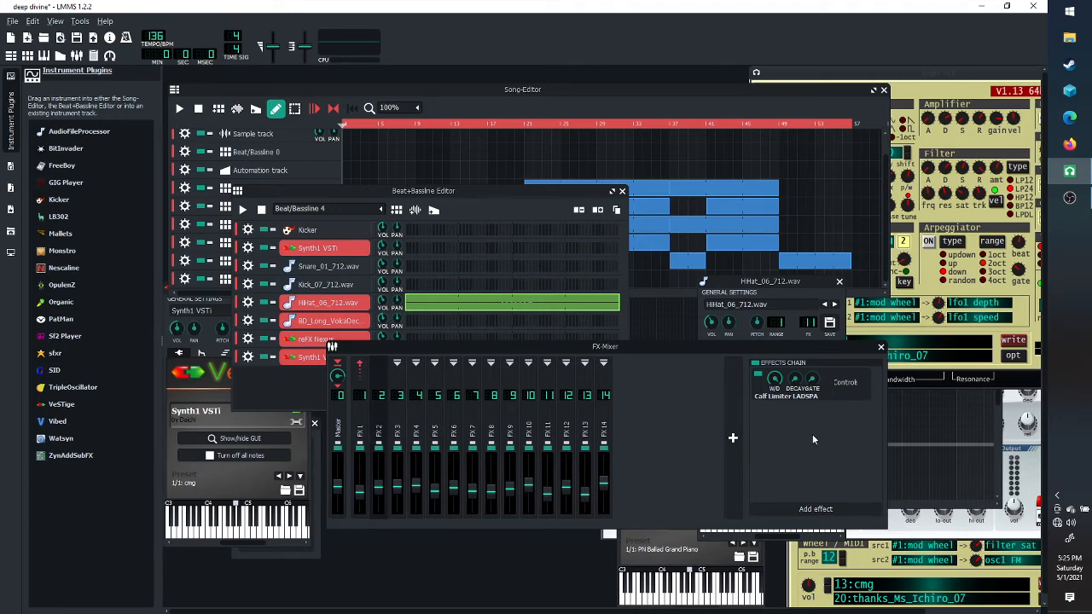
left_click(379, 412)
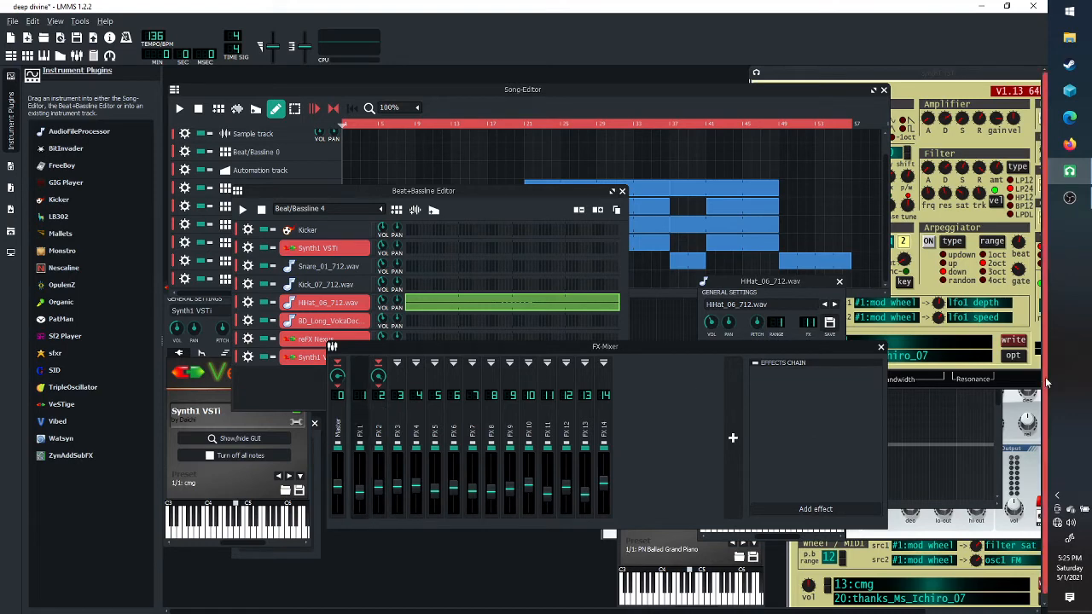
left_click(365, 413)
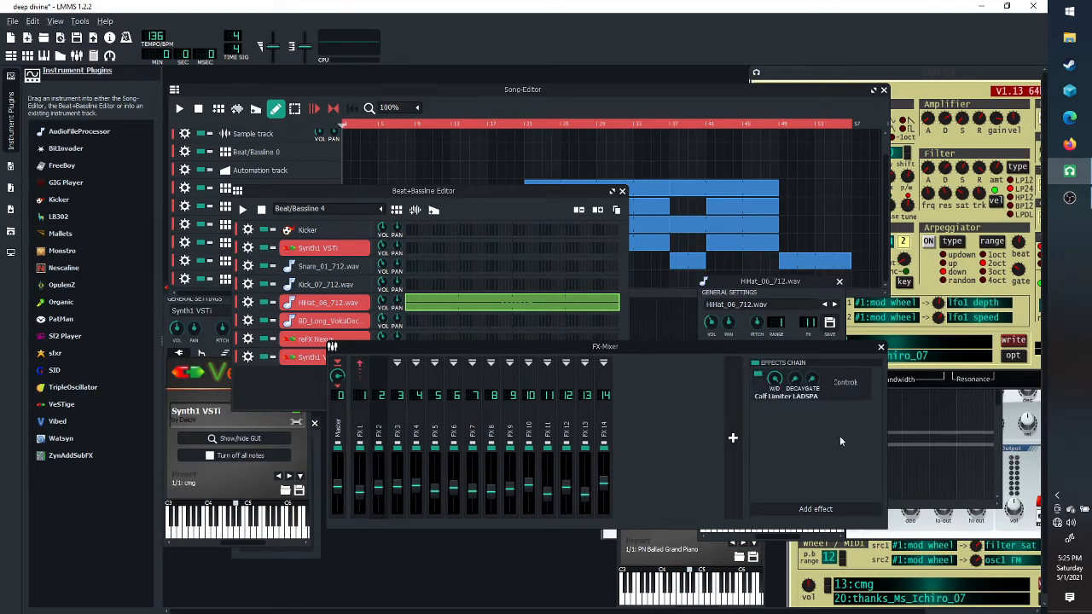
Play the song while watching the mixer levels, select channels FX 1 and FX 6 in turn, and stop playback
left_click(179, 108)
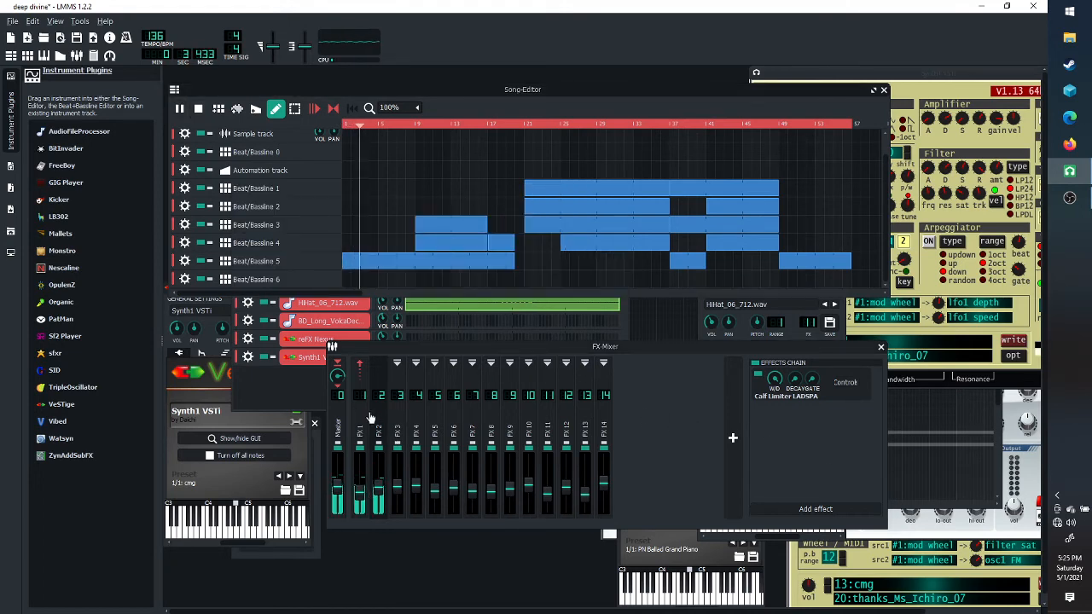
left_click(344, 388)
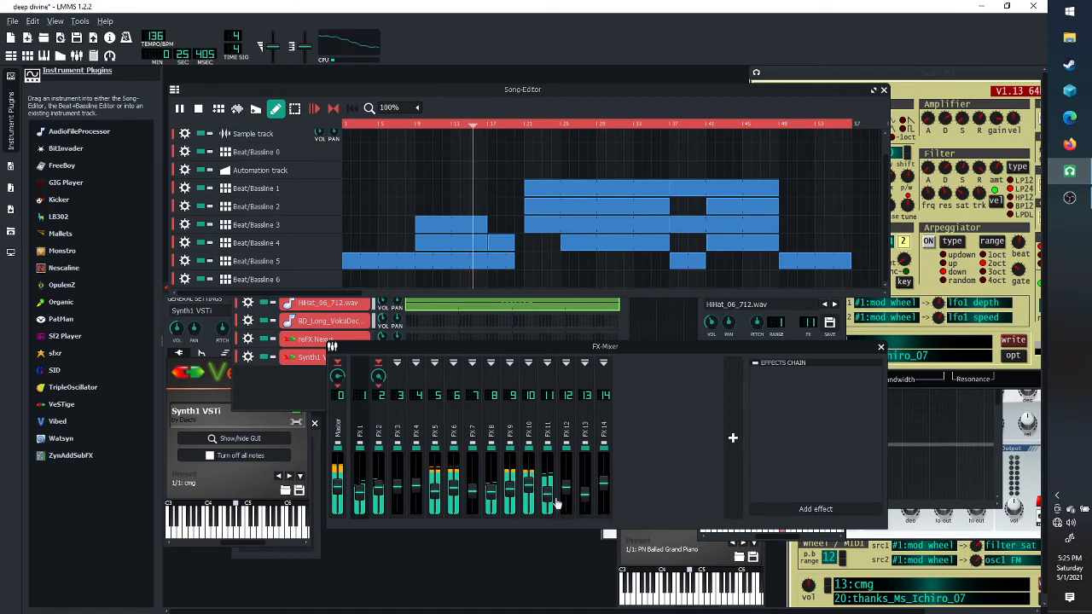
left_click(453, 422)
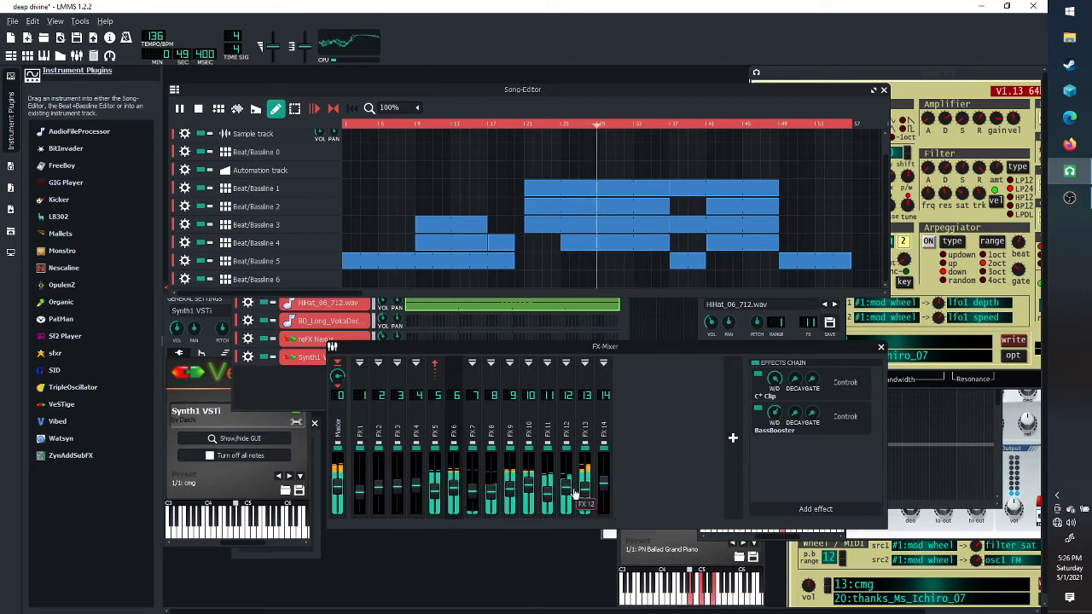
left_click(198, 108)
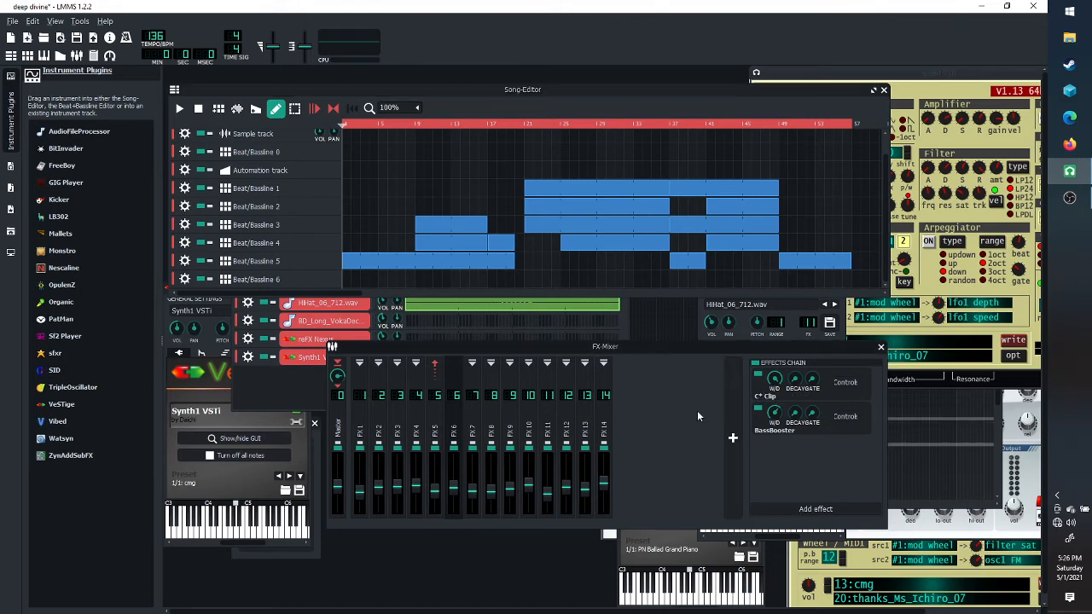
View the C* Clip controls and move BassBooster above C* Clip in the FX 6 effects chain
left_click(847, 384)
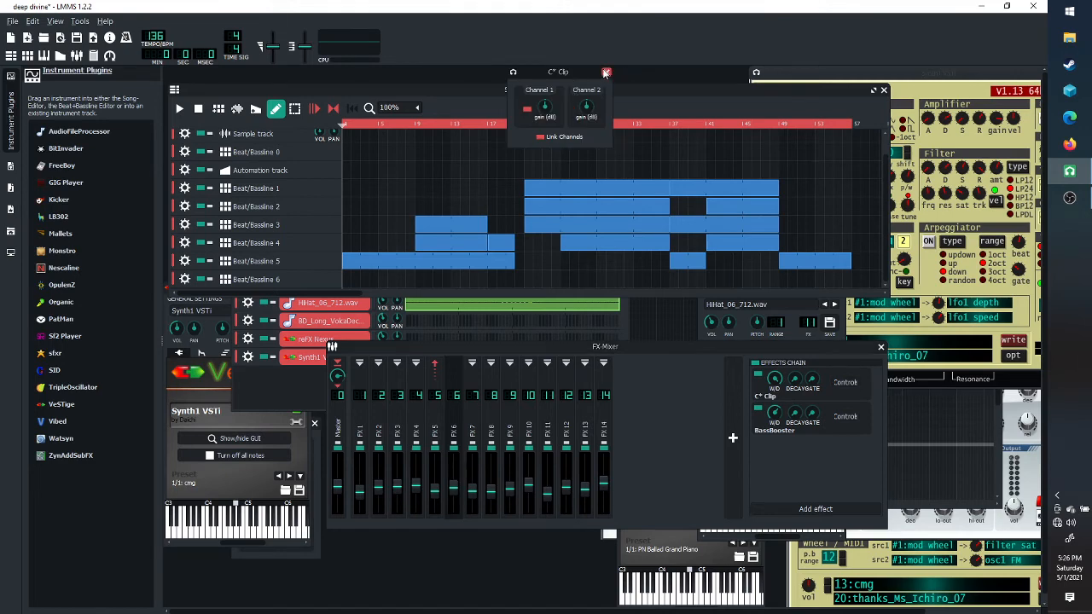
left_click(606, 72)
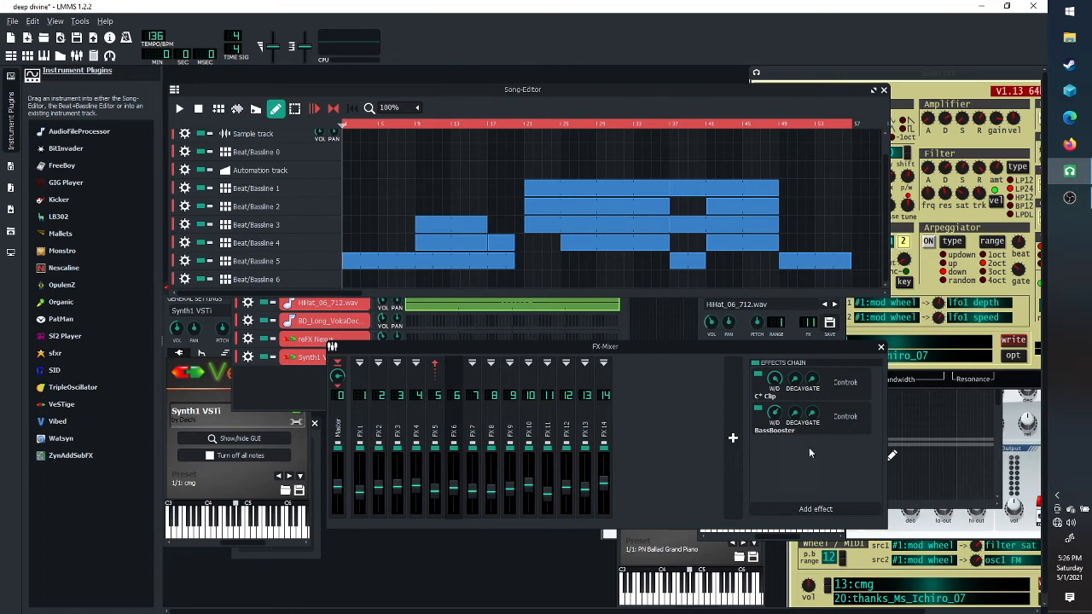
right_click(822, 426)
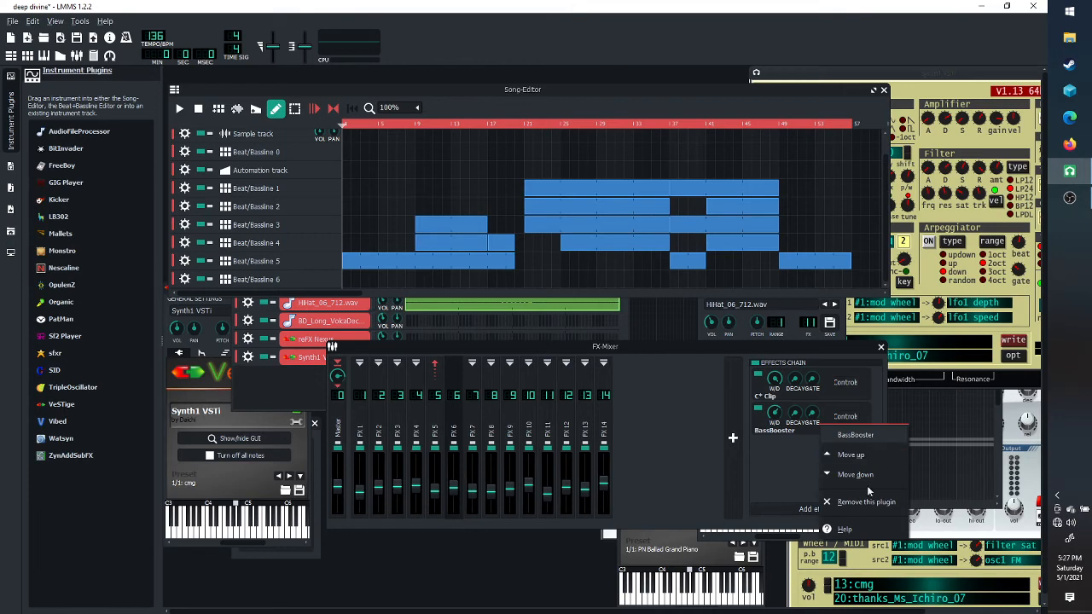
left_click(844, 455)
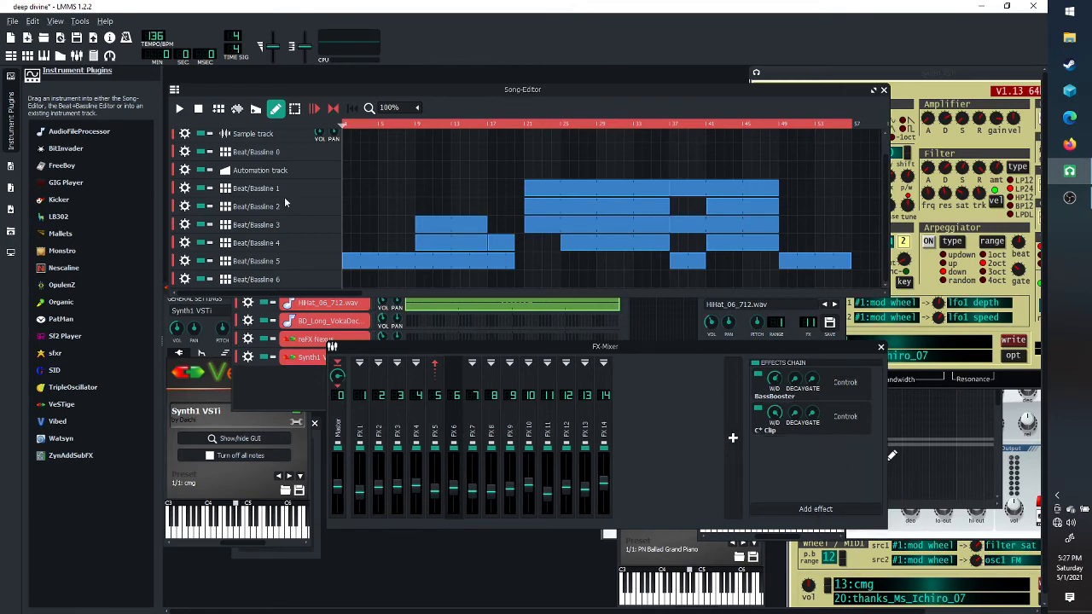
Play the start of the song briefly, and audition Beat/Bassline 3 in the Beat+Bassline Editor
left_click(180, 109)
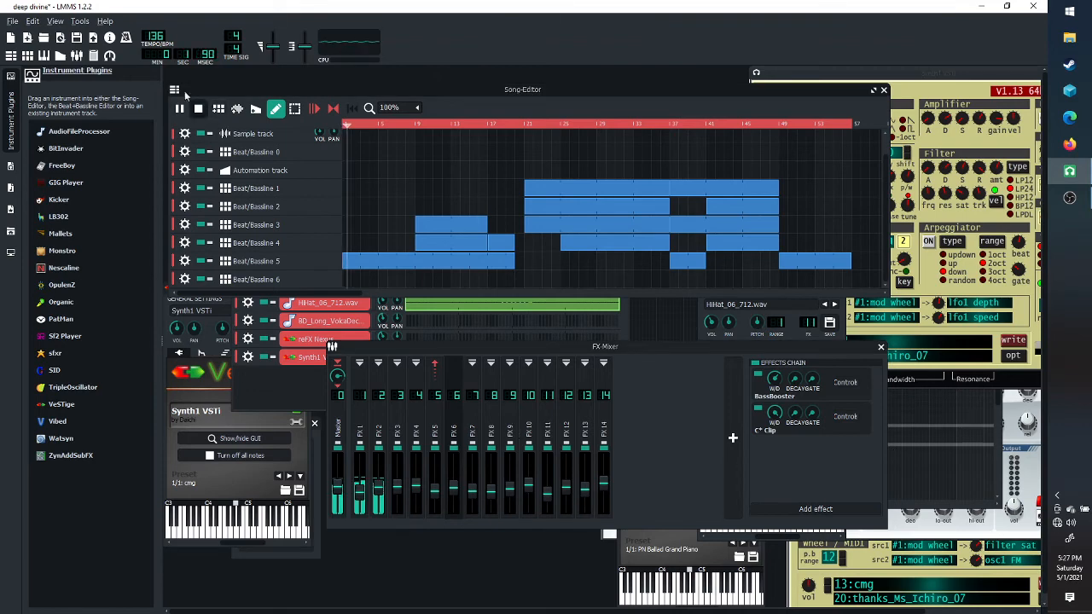
left_click(203, 109)
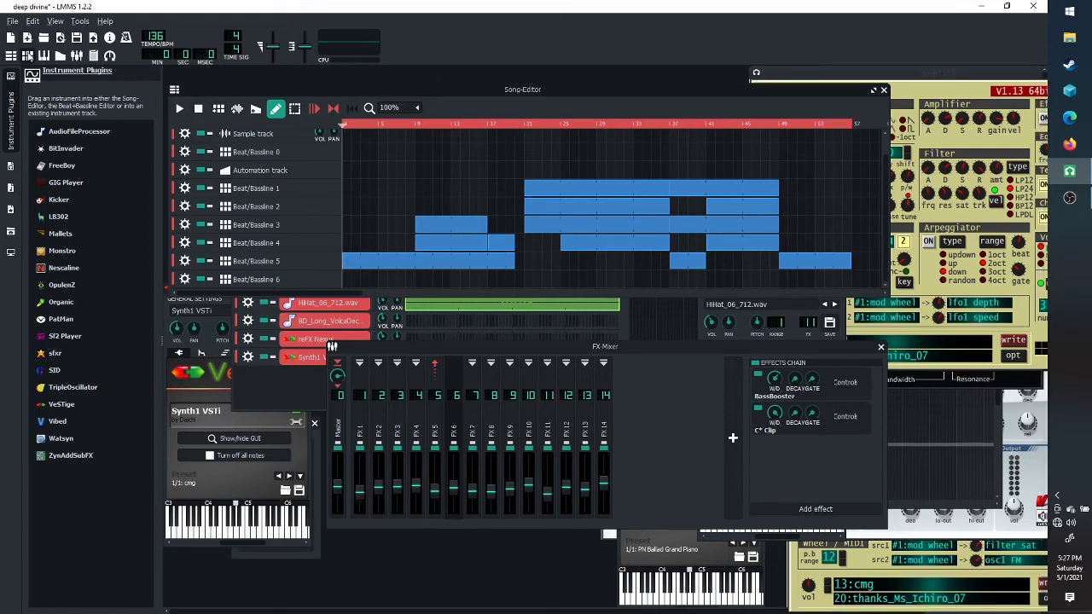
left_click(28, 55)
scroll(348, 211, "up", 2)
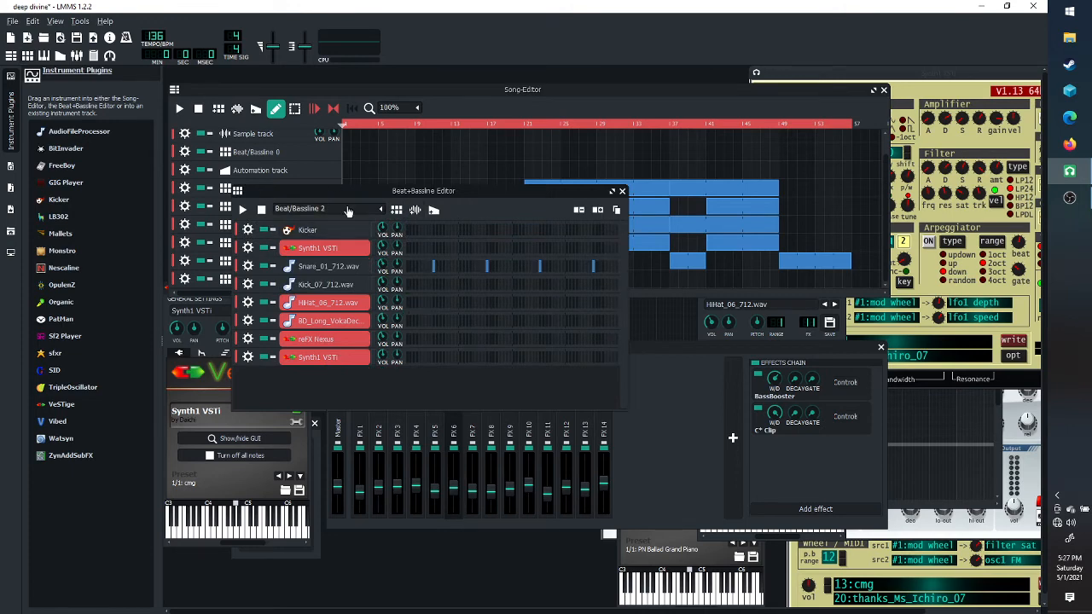
left_click(243, 209)
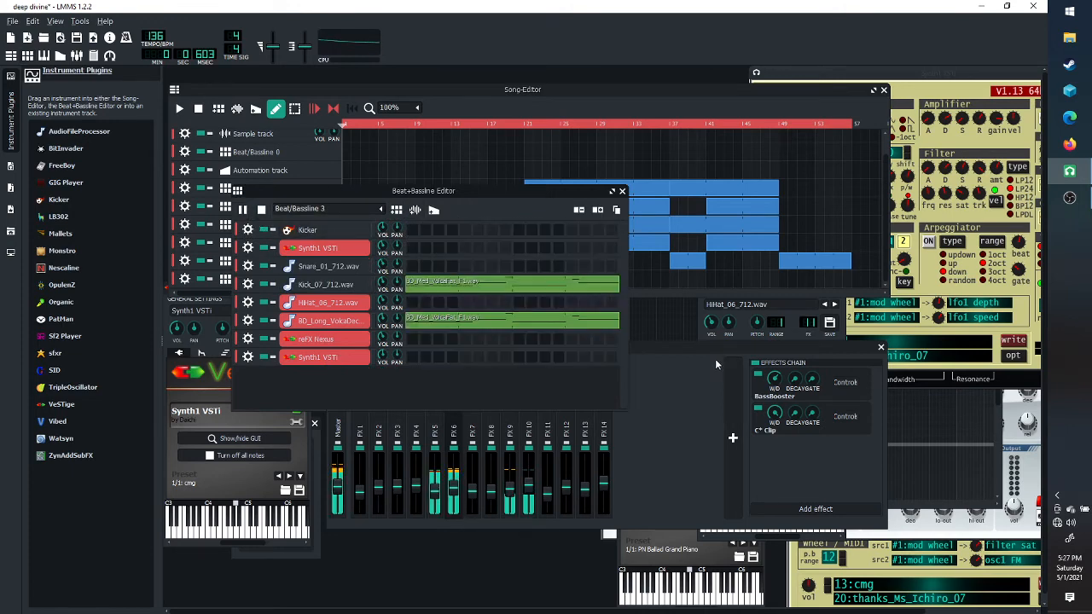
Move BassBooster below C* Clip in the FX 6 effects chain while the pattern plays, and stop playback
left_click(720, 362)
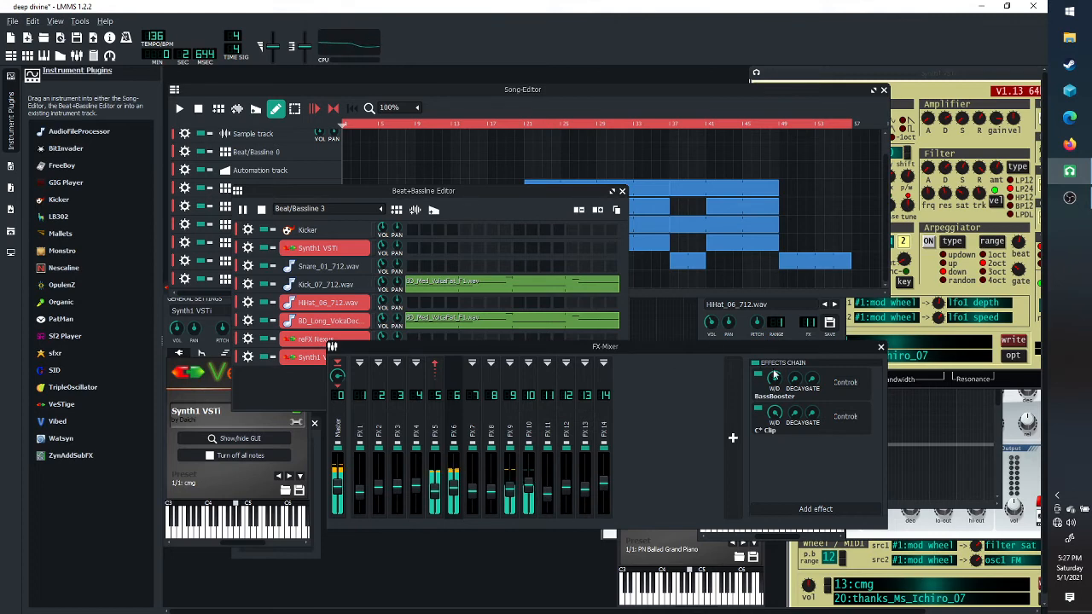
right_click(826, 396)
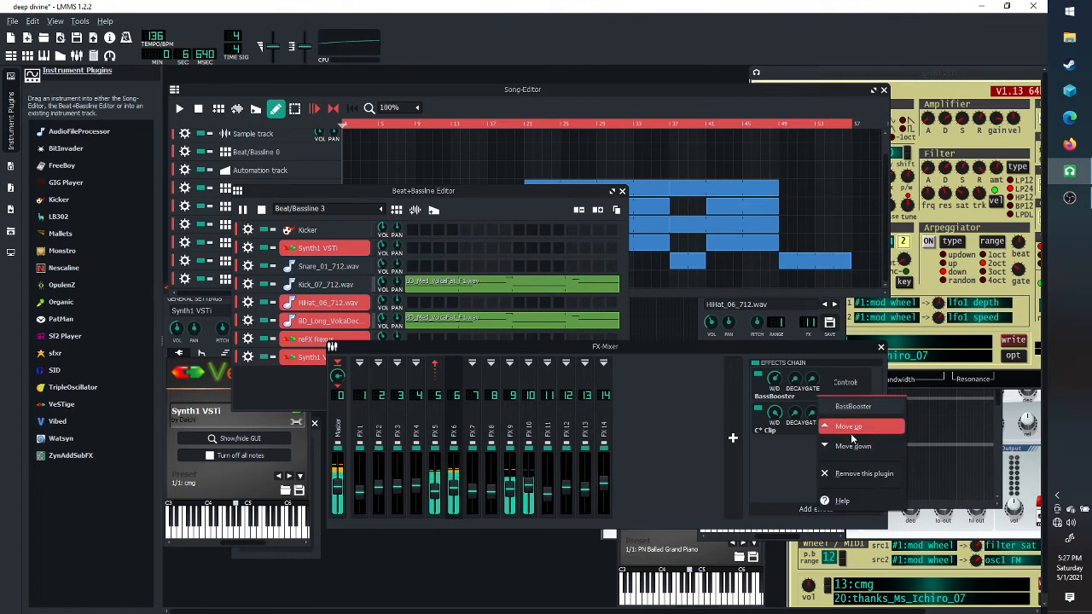
left_click(872, 446)
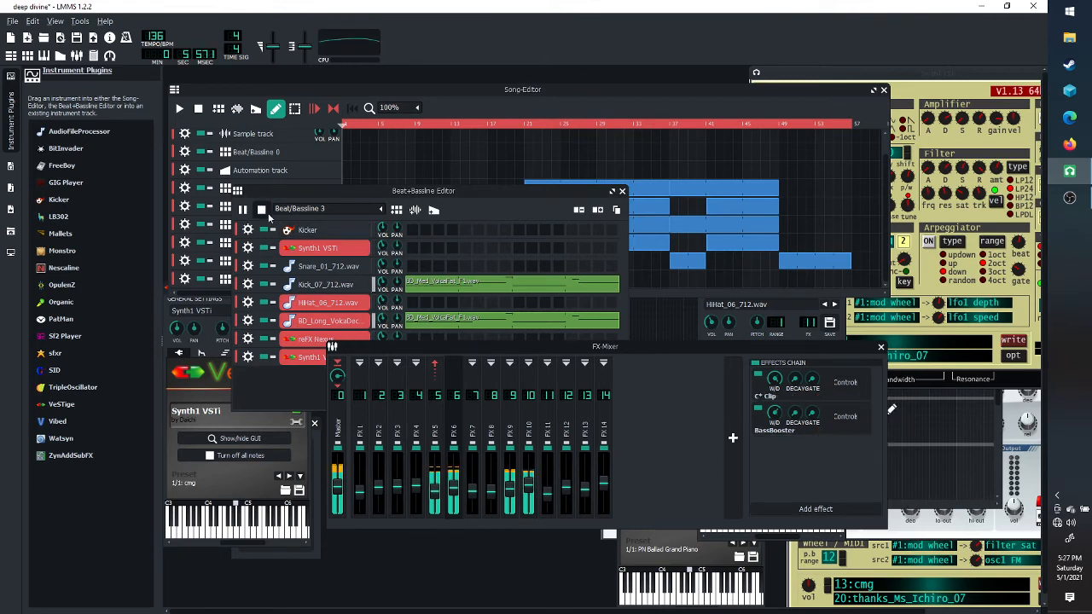
left_click(262, 210)
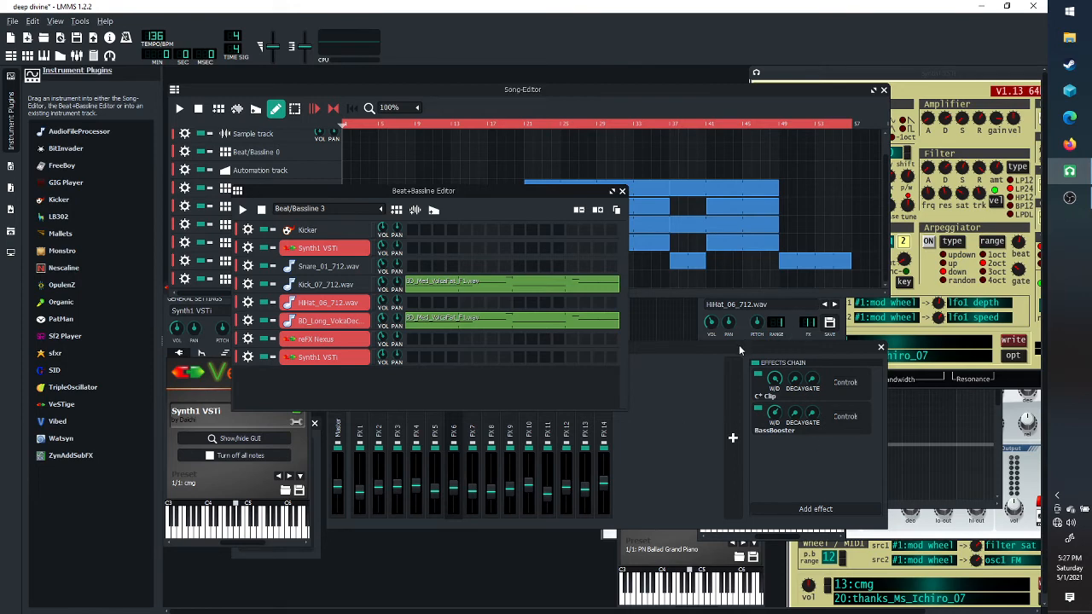
Move the FX-Mixer clear of the Beat+Bassline Editor's track list and view BassBooster's reordering options
left_click_drag(739, 345, 830, 326)
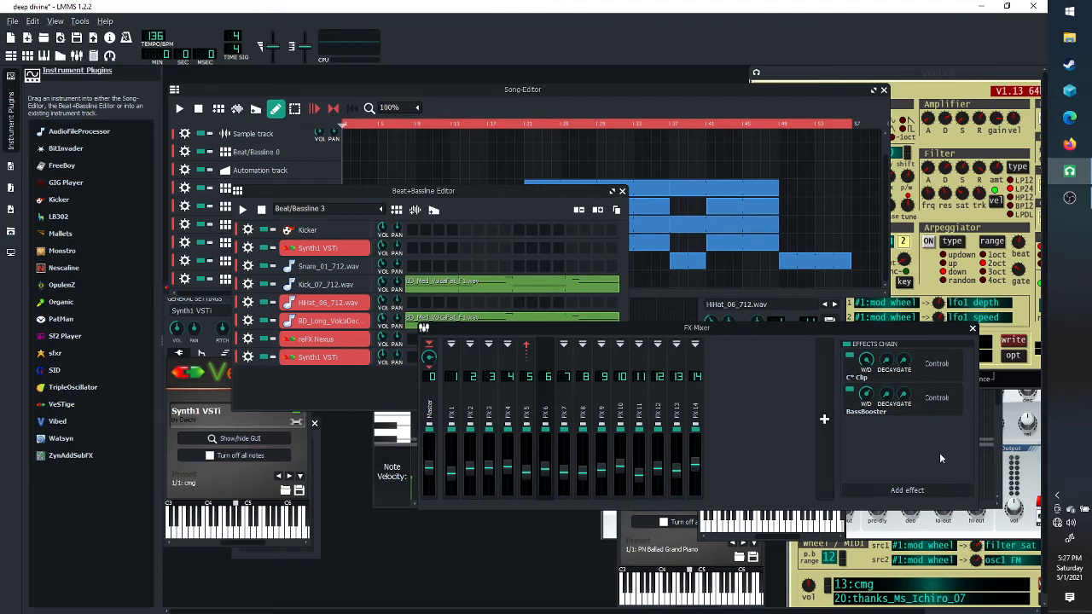
right_click(915, 410)
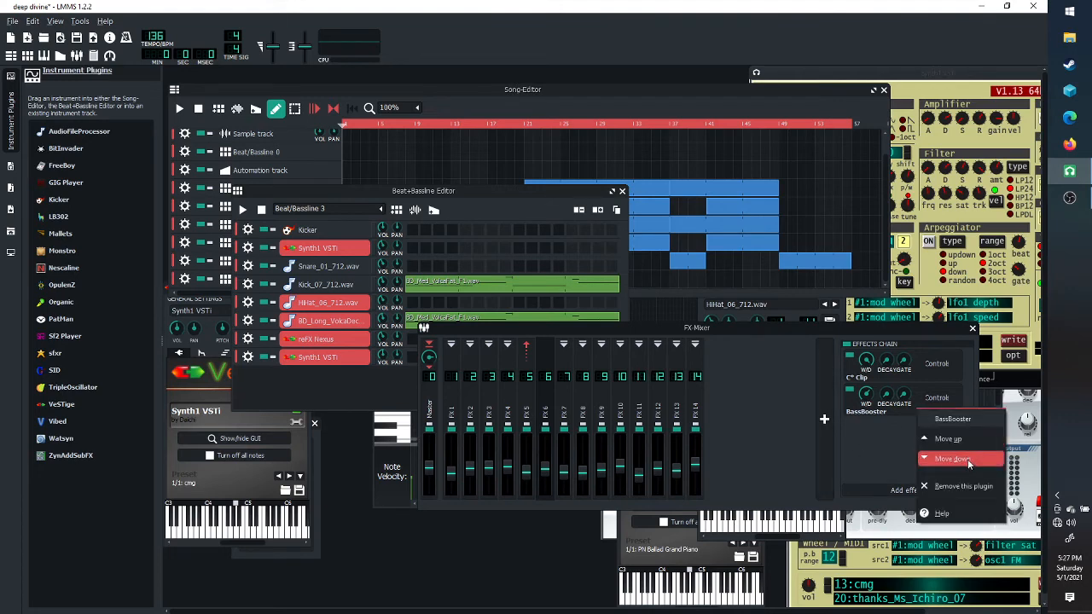
left_click(896, 446)
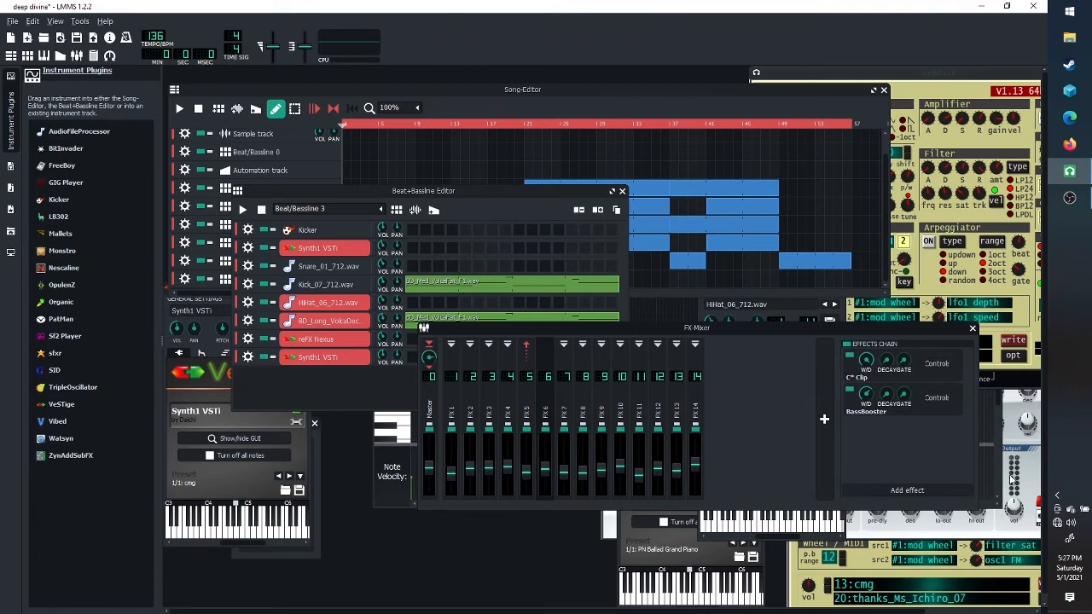
Compare the send routing and effects chains of channels FX 6 to FX 10 and the Master channel
left_click(564, 401)
left_click(583, 403)
left_click(622, 403)
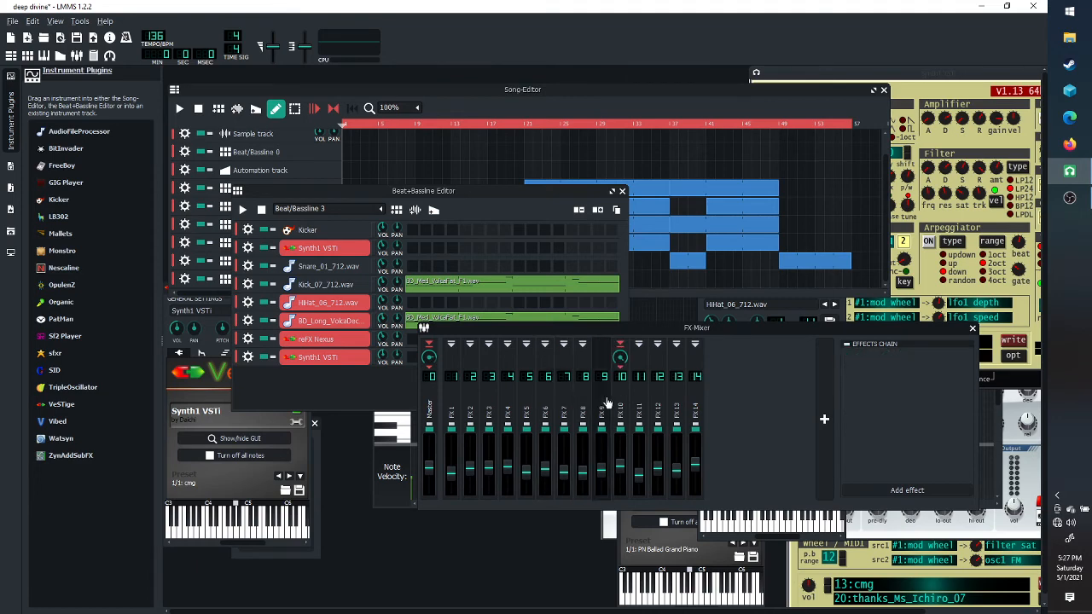
left_click(624, 404)
left_click(599, 403)
left_click(625, 400)
left_click(604, 401)
left_click(584, 400)
left_click(562, 397)
left_click(544, 398)
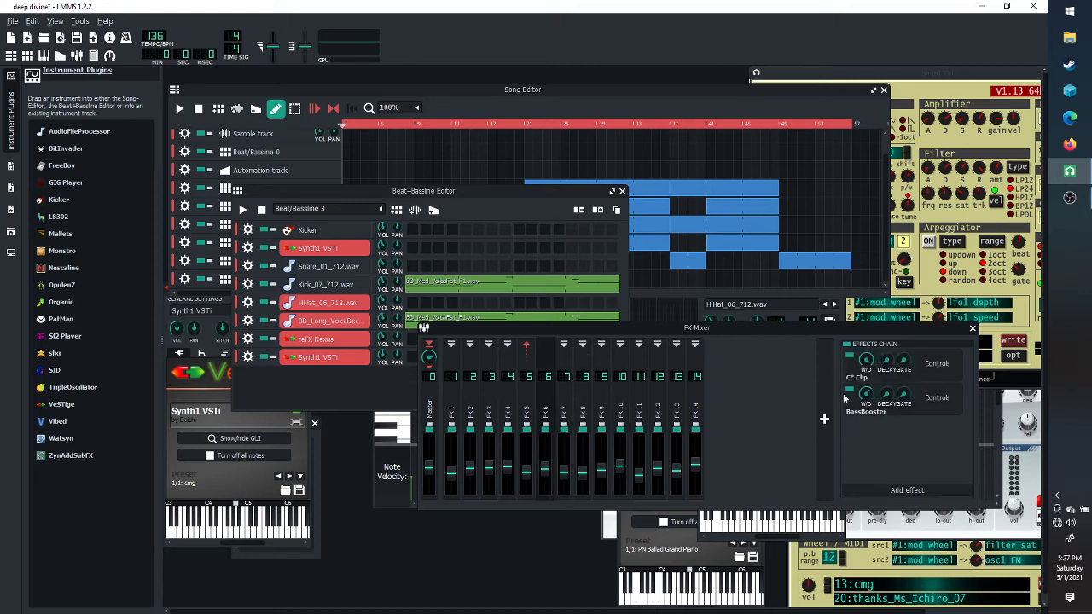
left_click(427, 408)
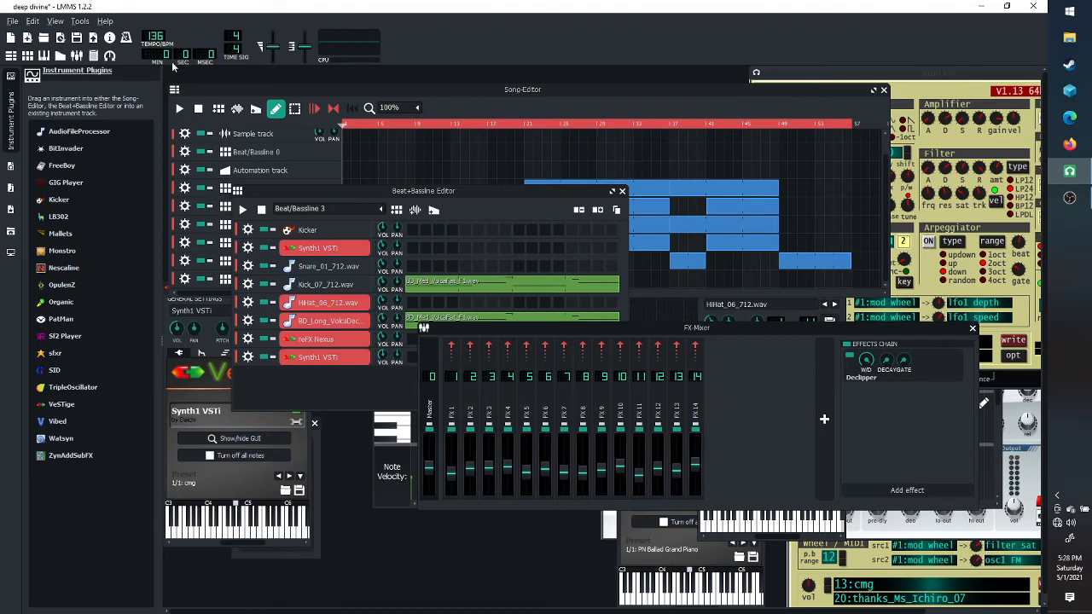
Play the song, jump to about bar 22 to watch the mixer levels in the full section, and stop playback
left_click(181, 109)
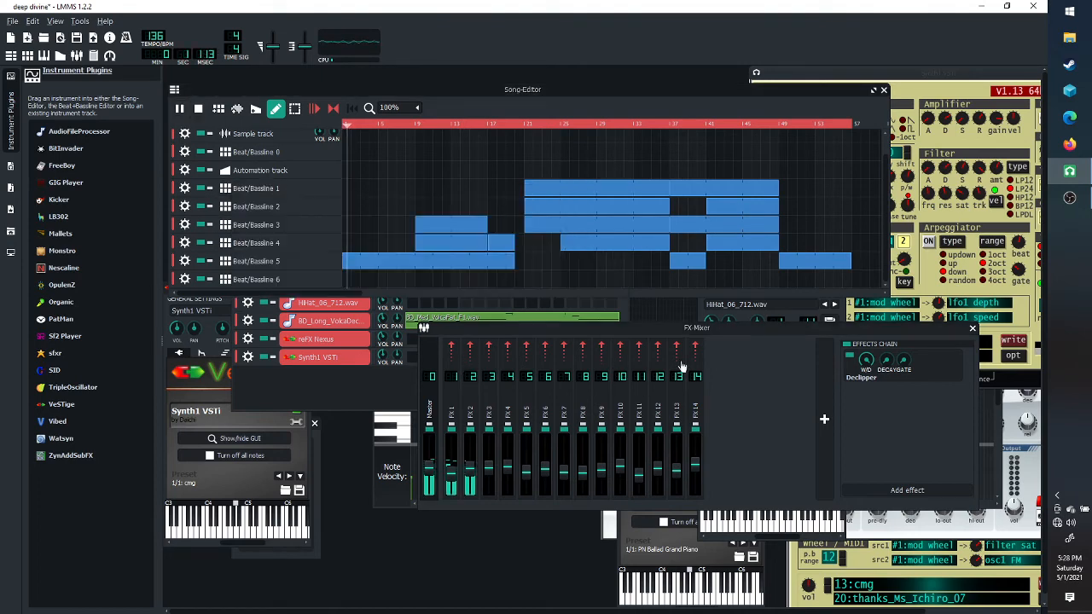
left_click(533, 126)
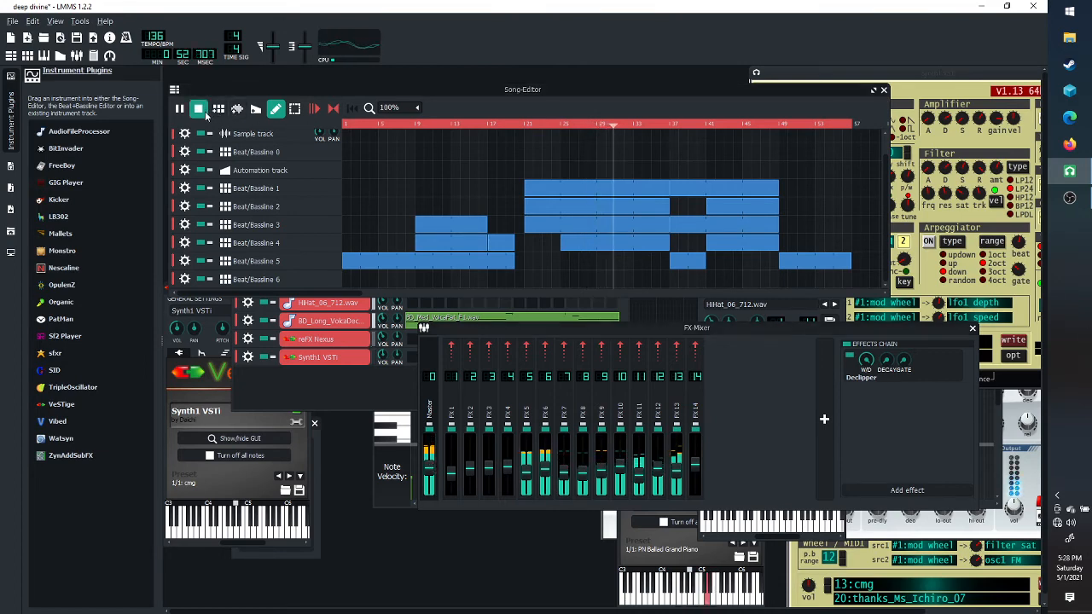
key("space")
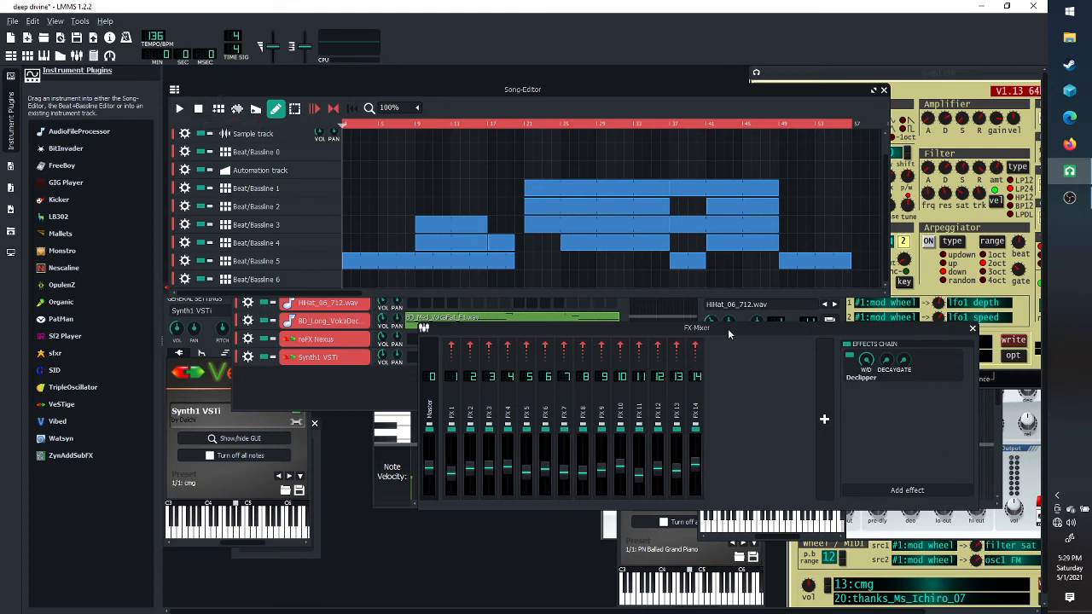
Arrange the FX-Mixer and the Beat+Bassline Editor so that both windows are visible without overlapping
left_click_drag(728, 328, 511, 380)
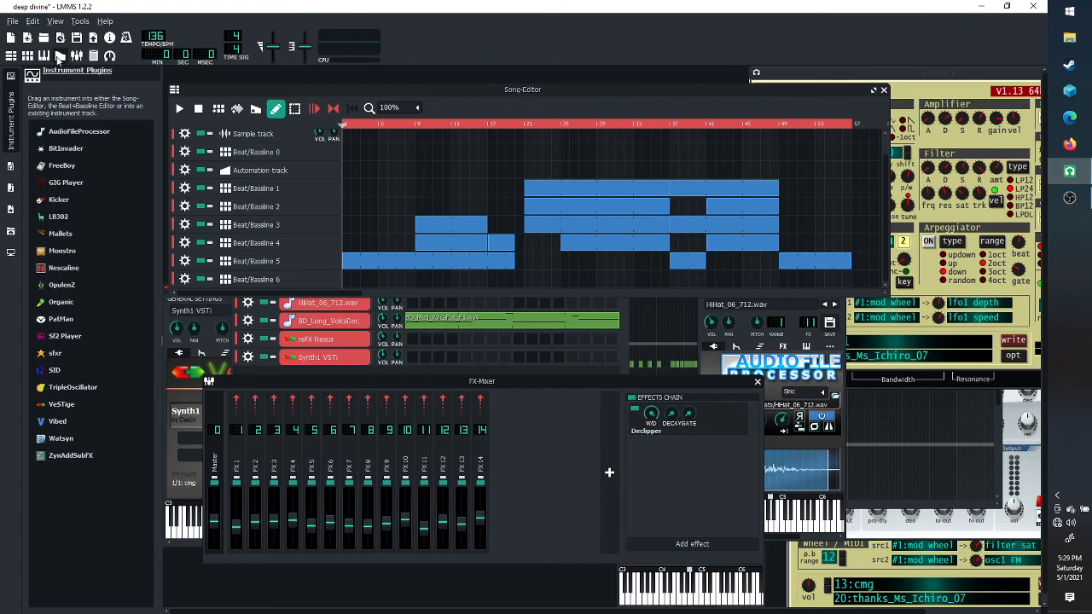
left_click(25, 56)
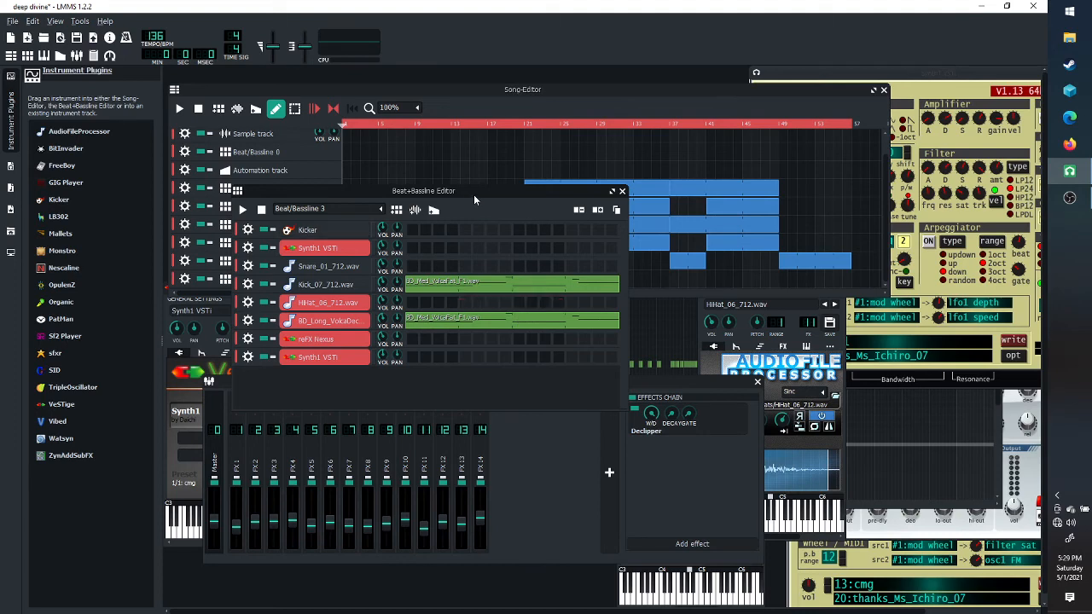
left_click_drag(473, 195, 569, 158)
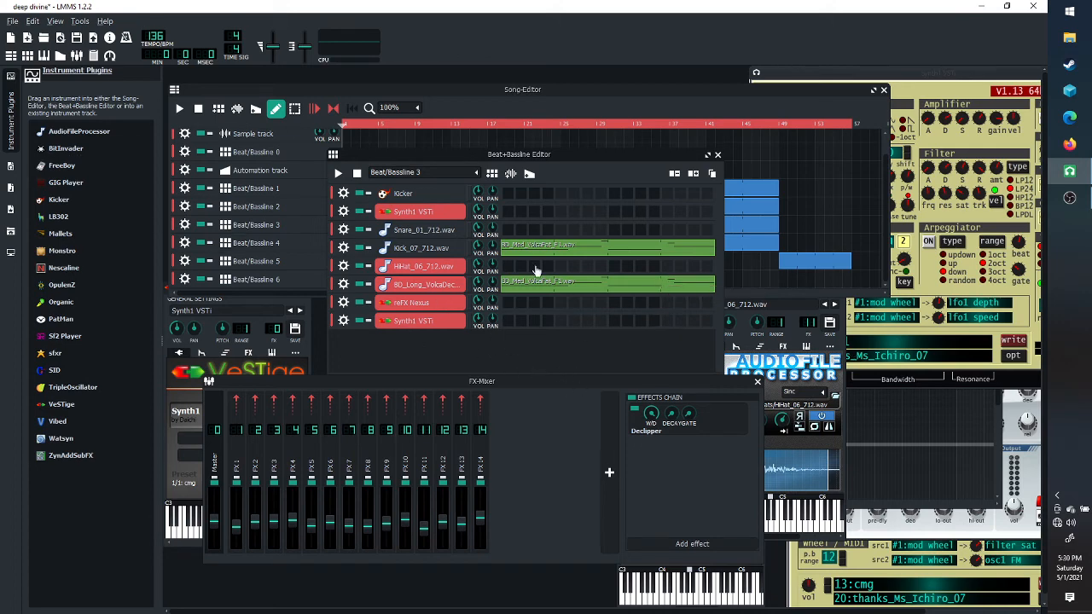
Open the BD_Long_VolcaDec track's pattern in the Piano-Roll, play its notes, and stop playback
double_click(584, 284)
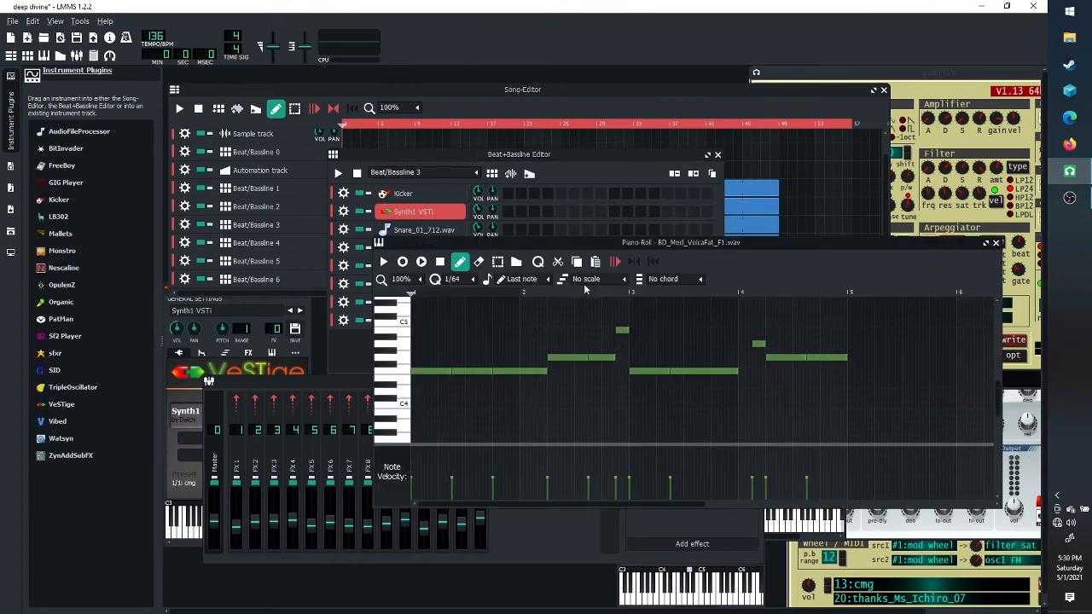
left_click(383, 262)
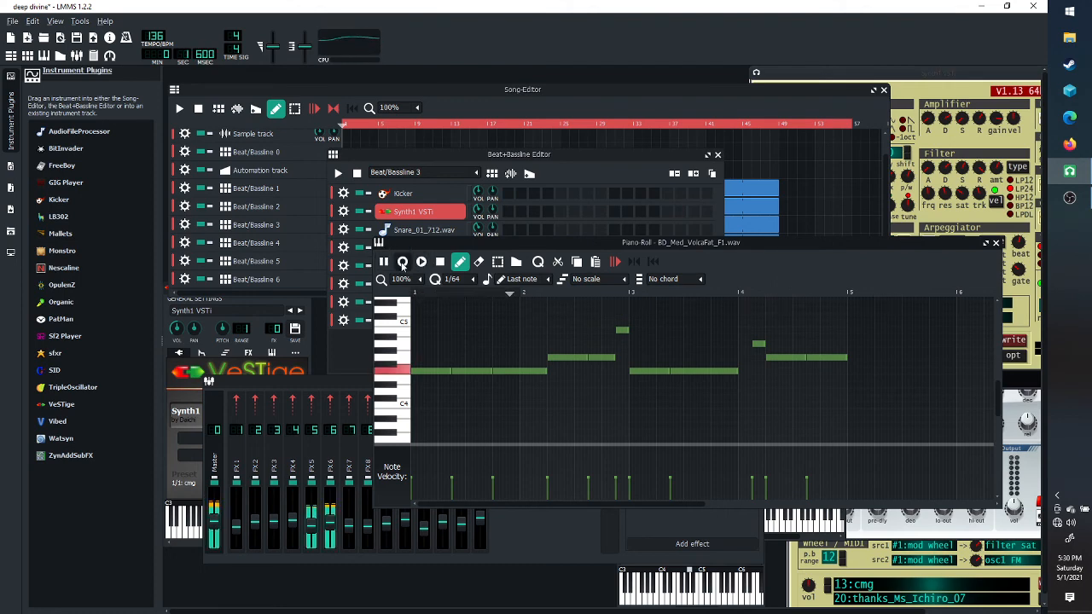
left_click(401, 262)
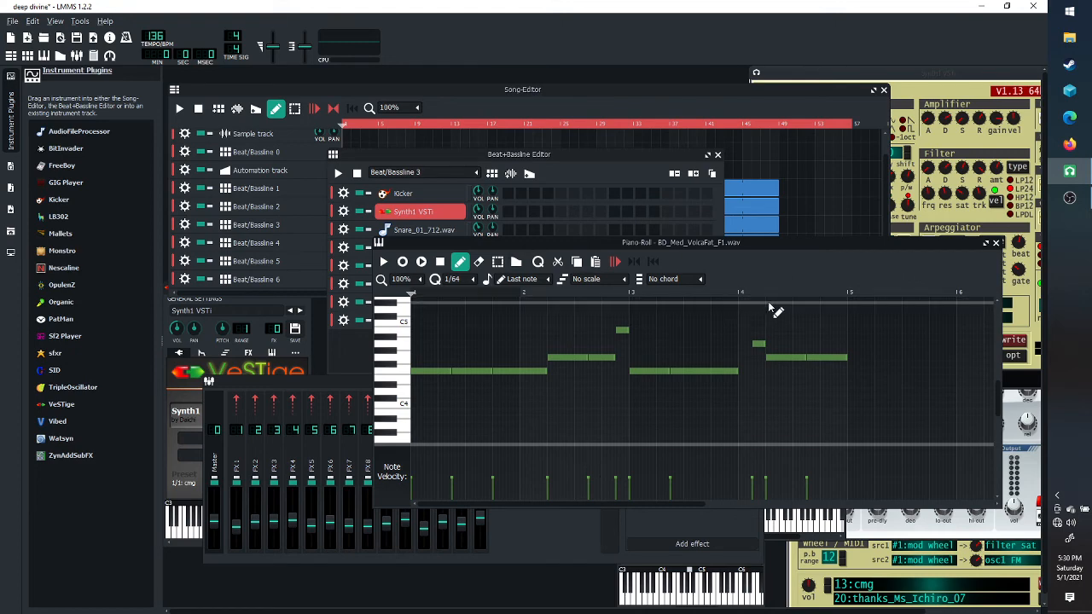
Open note detuning for the first note in the Piano-Roll and draw a pitch curve that rises and falls near its start
left_click_drag(754, 247, 715, 128)
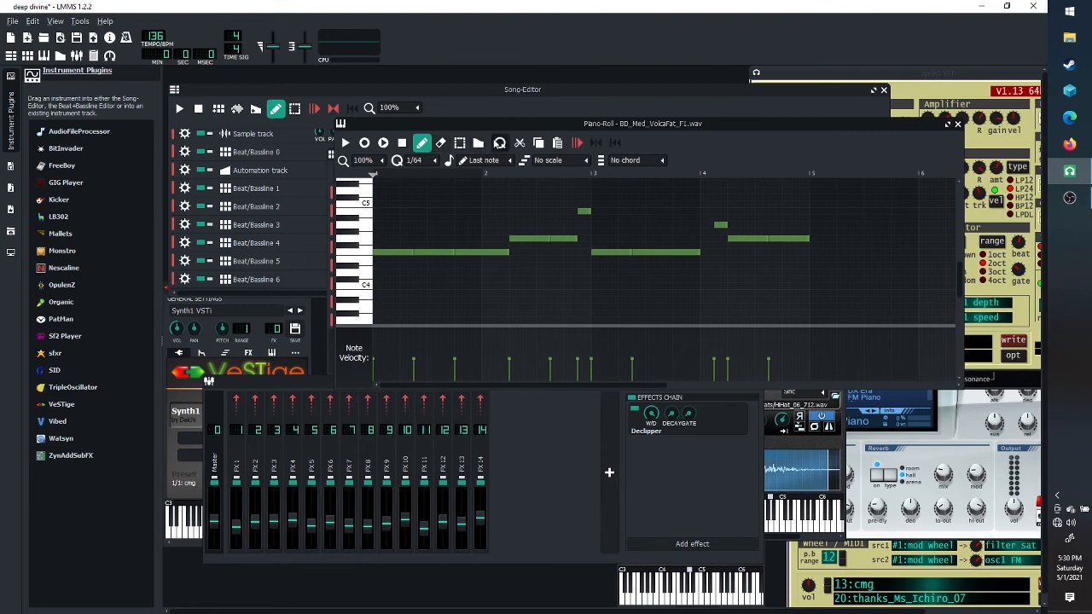
left_click(479, 144)
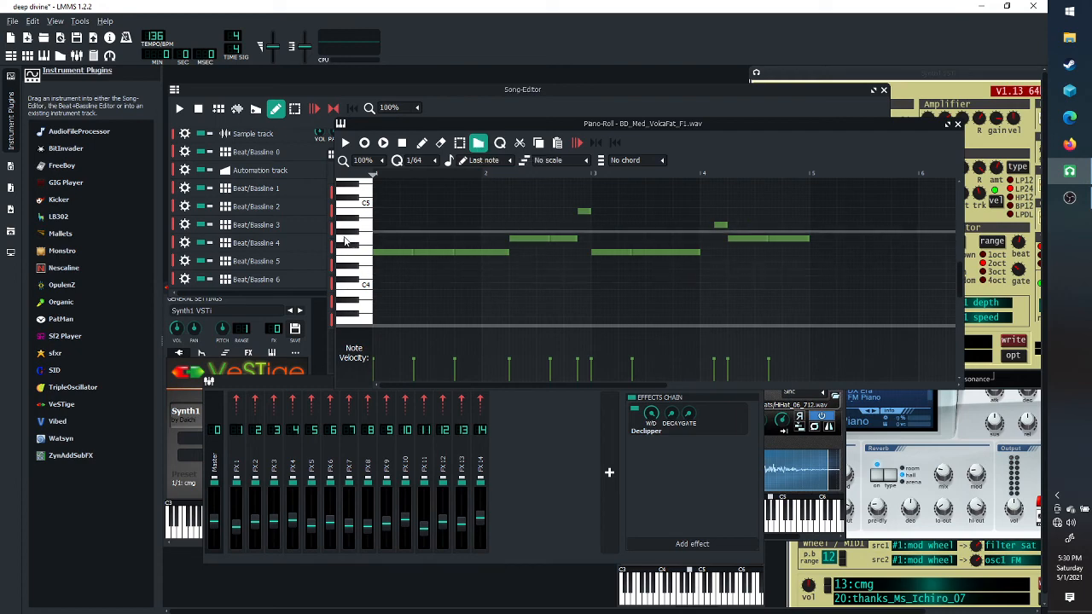
left_click(397, 255)
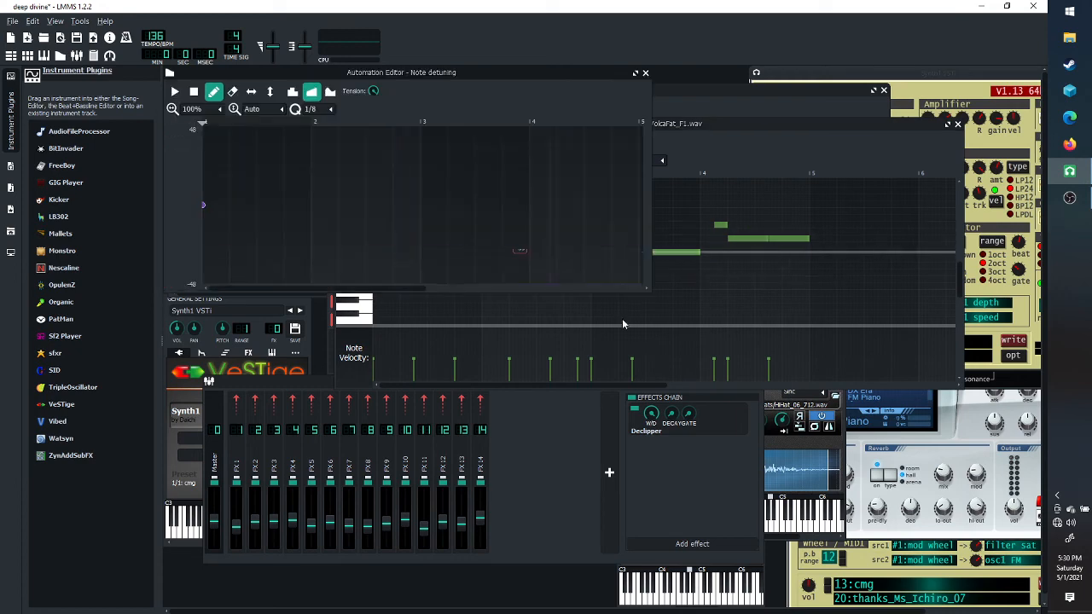
left_click(246, 216)
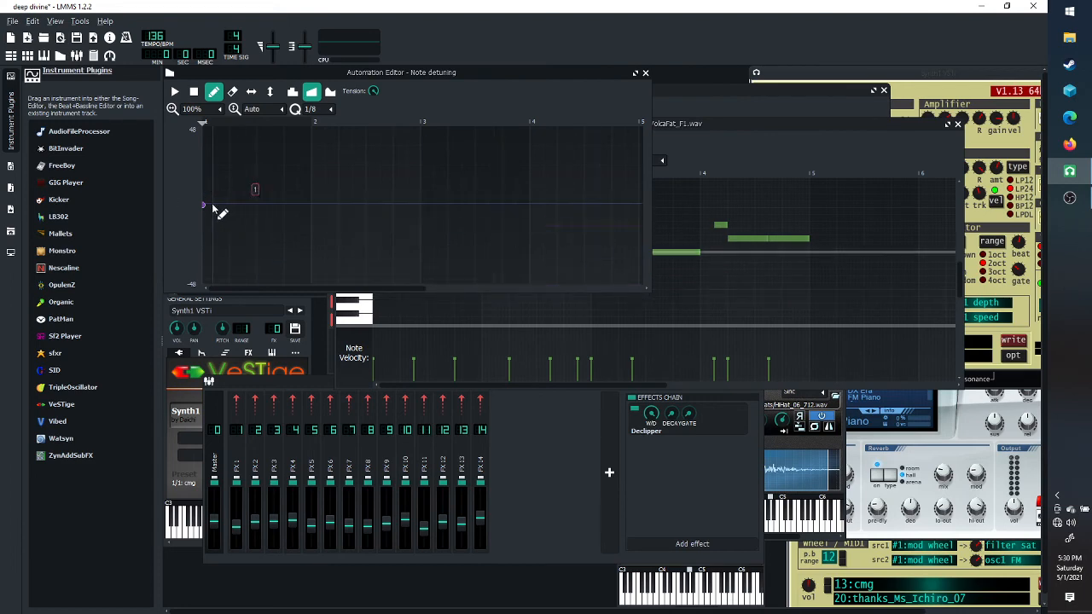
left_click(243, 206)
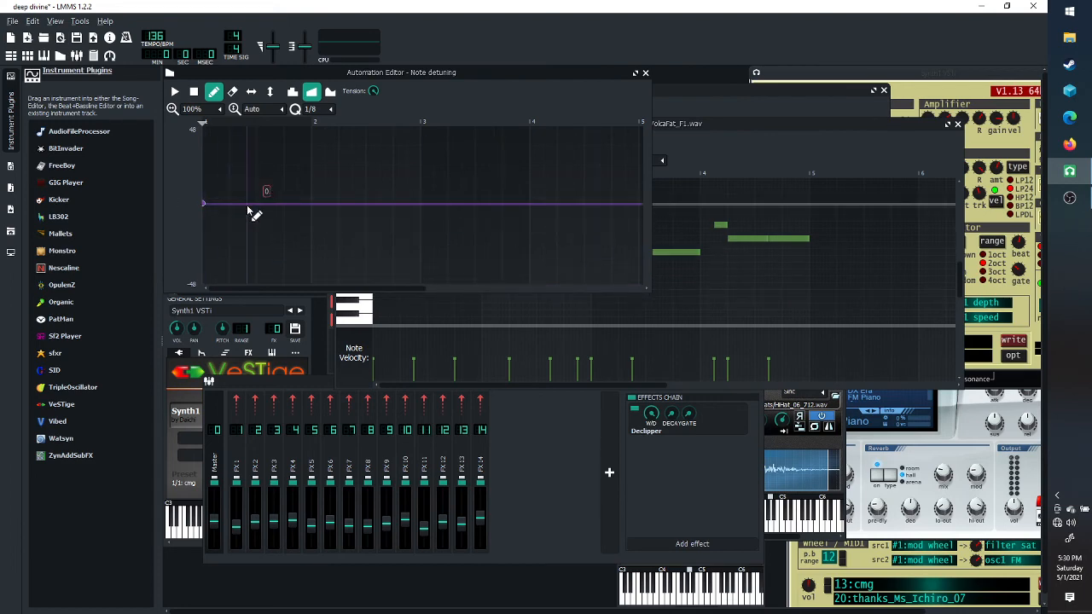
left_click(229, 179)
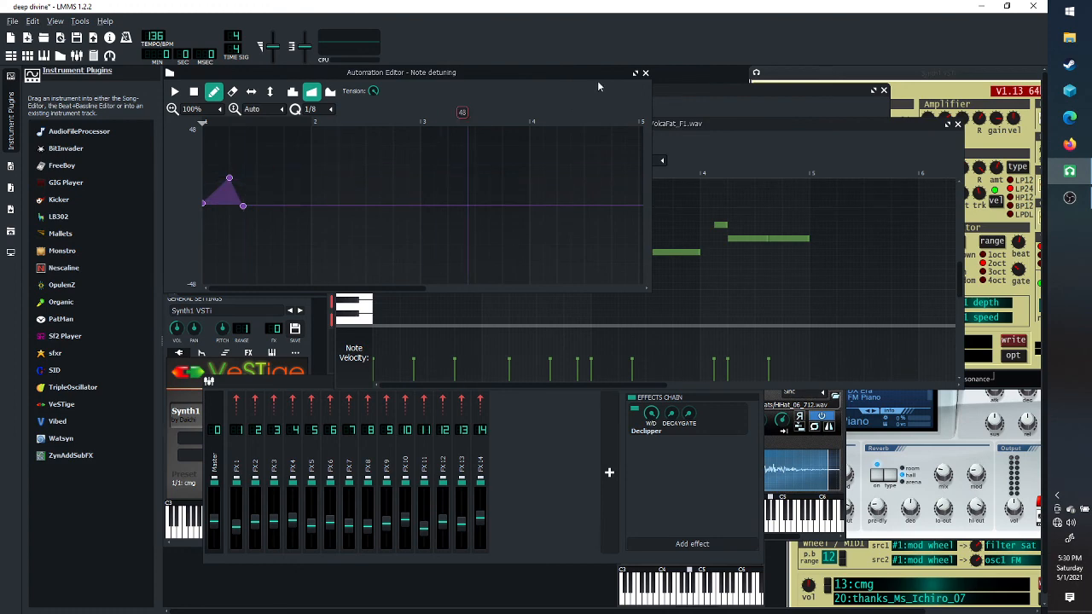
left_click(763, 124)
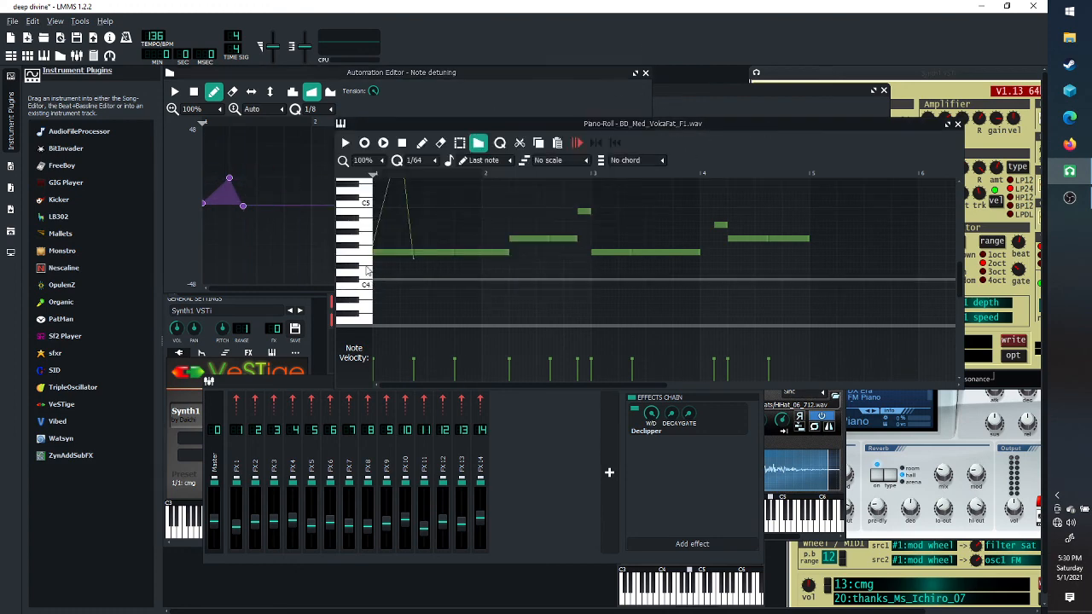
Lower the peak of the first note's detuning curve and play the pattern in the Piano-Roll to hear it
scroll(431, 234, "up", 2)
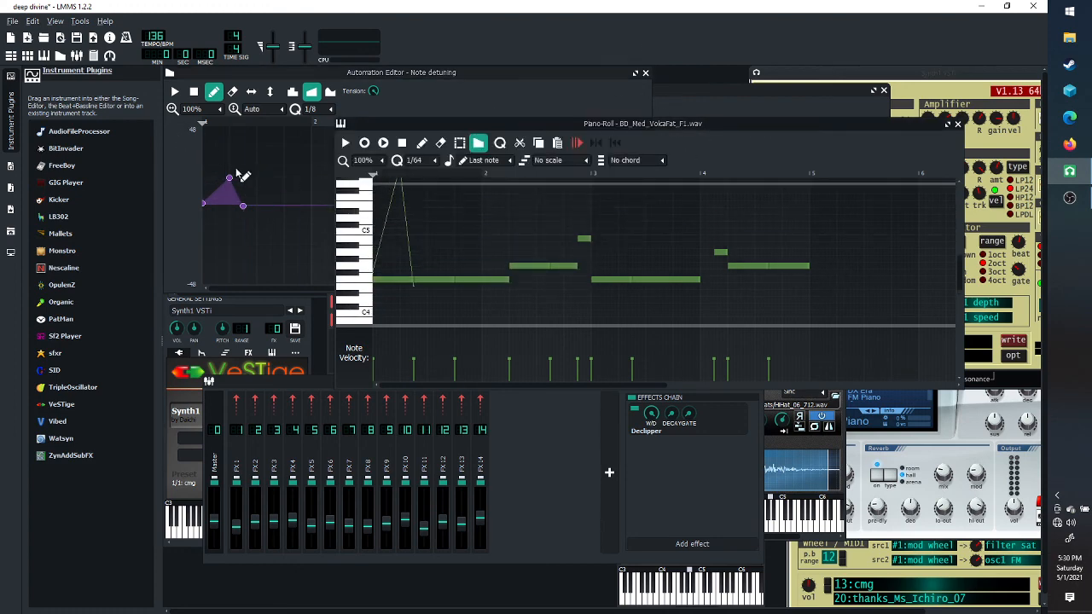
mouse_move(231, 181)
left_mouse_down()
mouse_move(220, 195)
mouse_move(228, 193)
left_mouse_up()
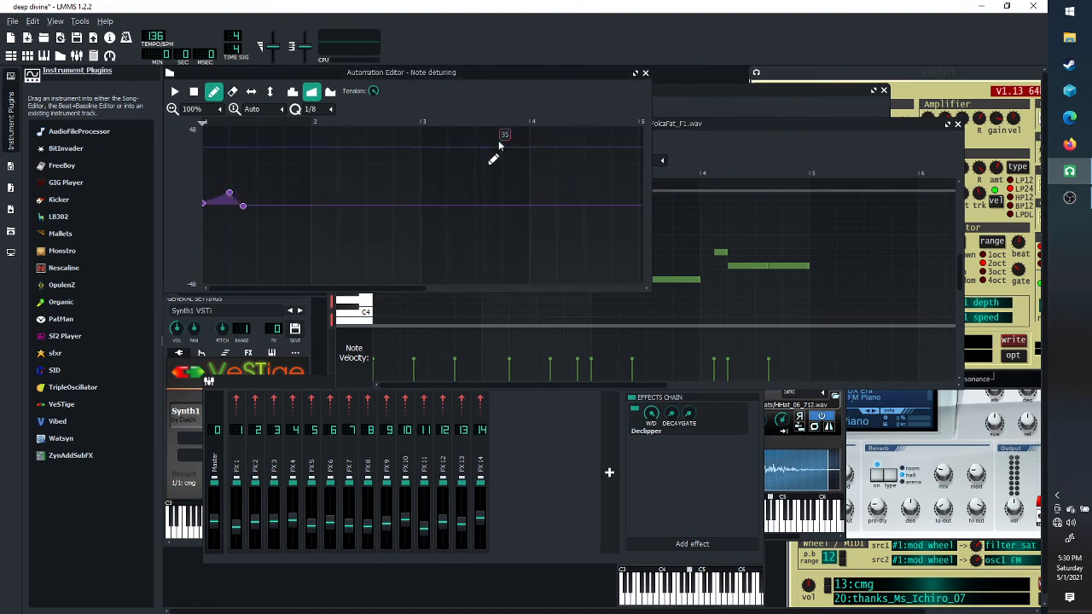
left_click(714, 126)
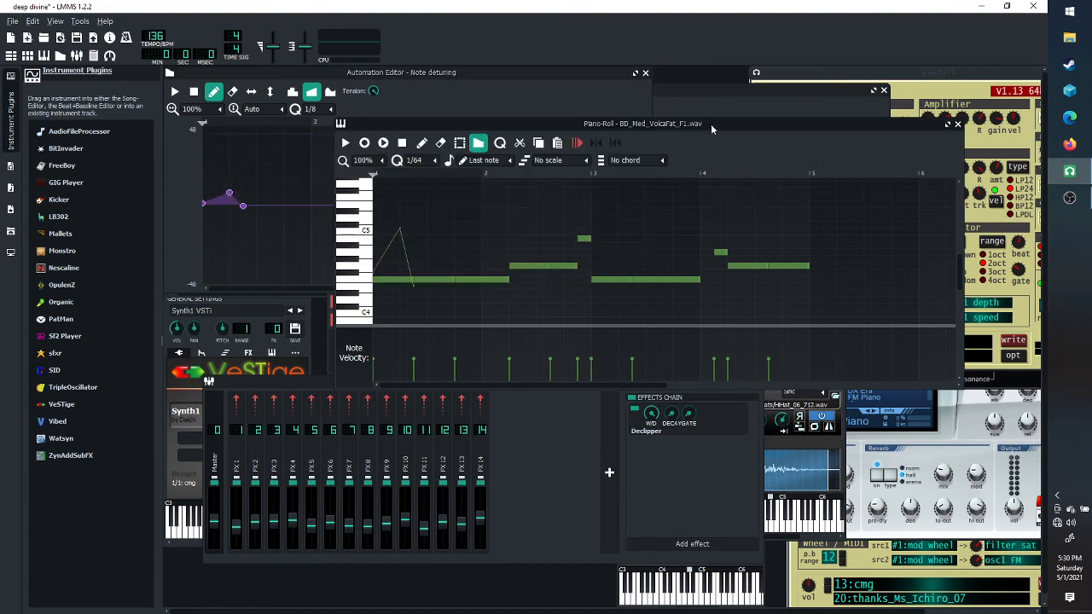
left_click(345, 142)
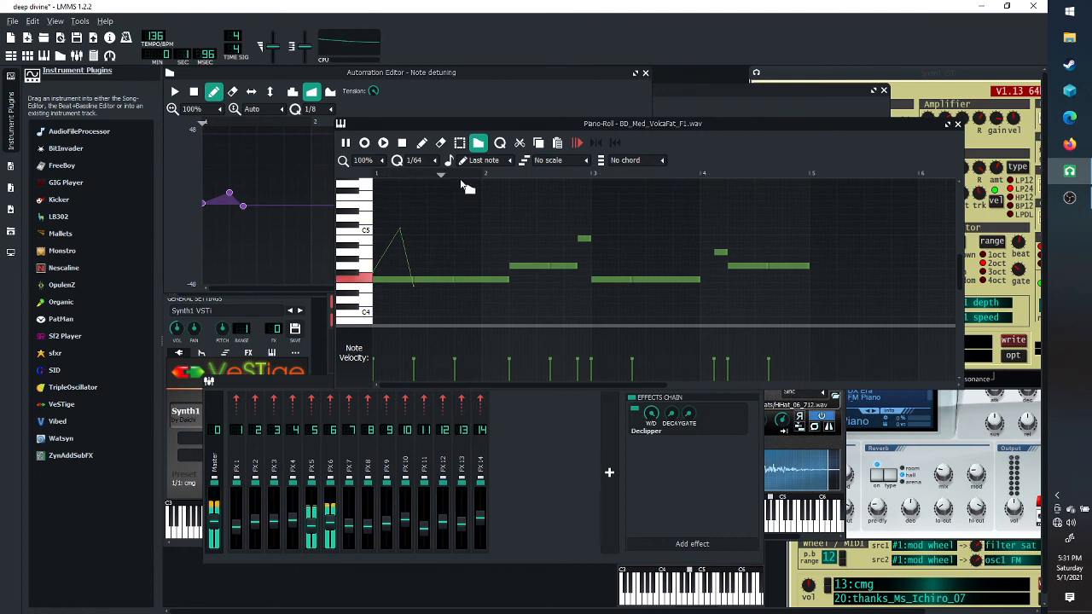
key("space")
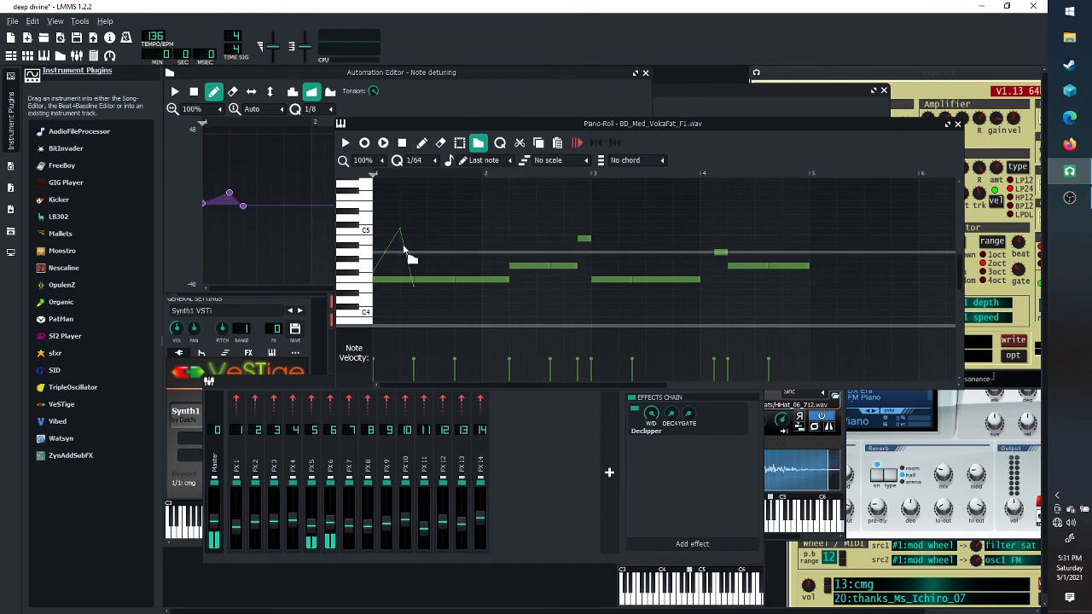
Invert the first note's detuning peak into a downward pitch dip near its start, play the pattern, and stop playback
left_click(239, 205)
left_click_drag(237, 205, 224, 224)
left_click(756, 133)
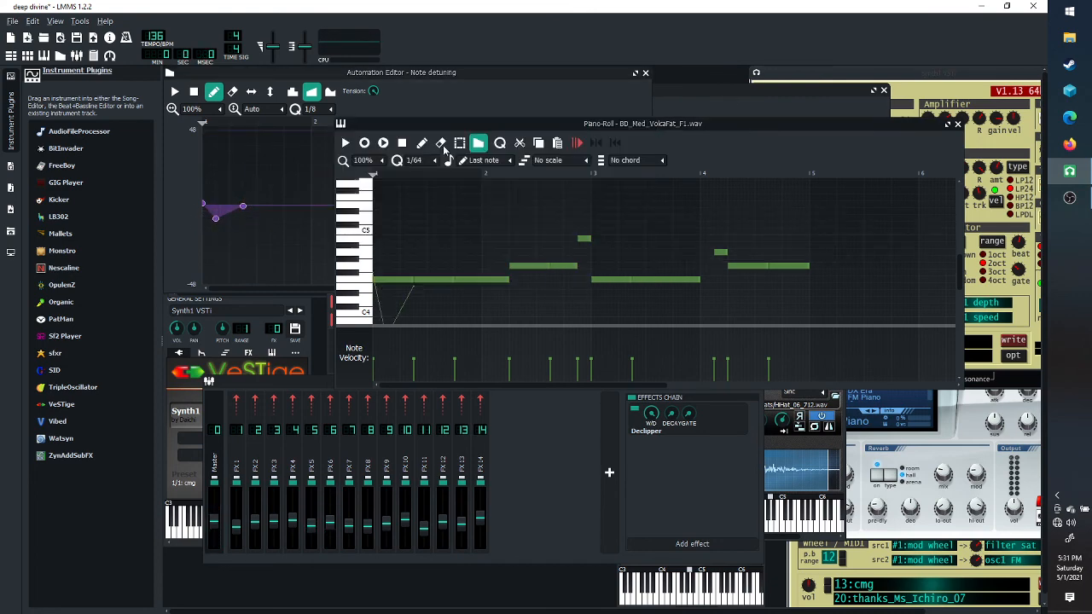
left_click(345, 142)
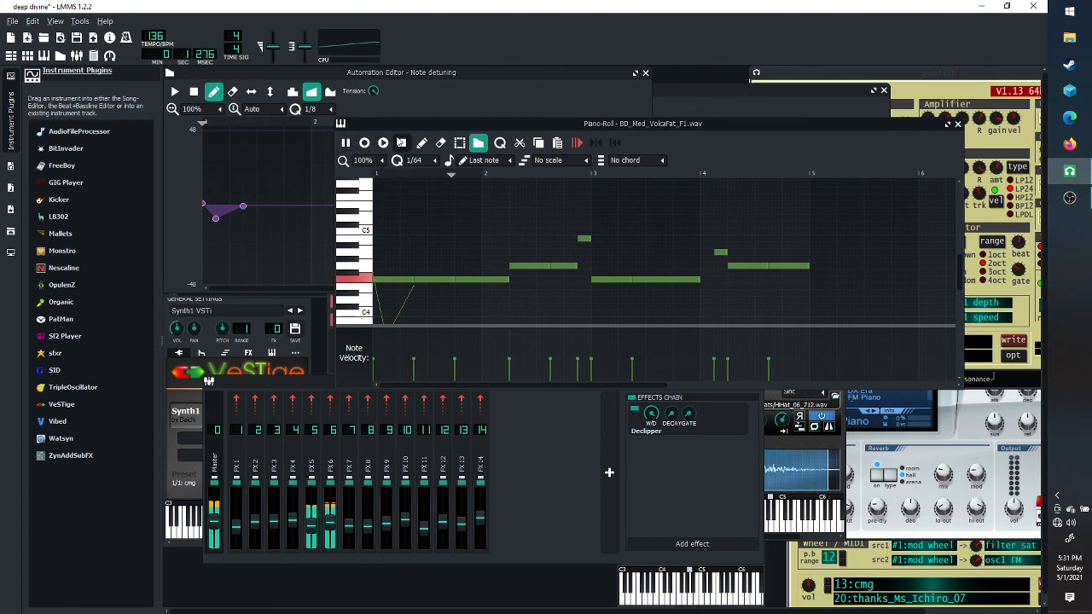
left_click(402, 143)
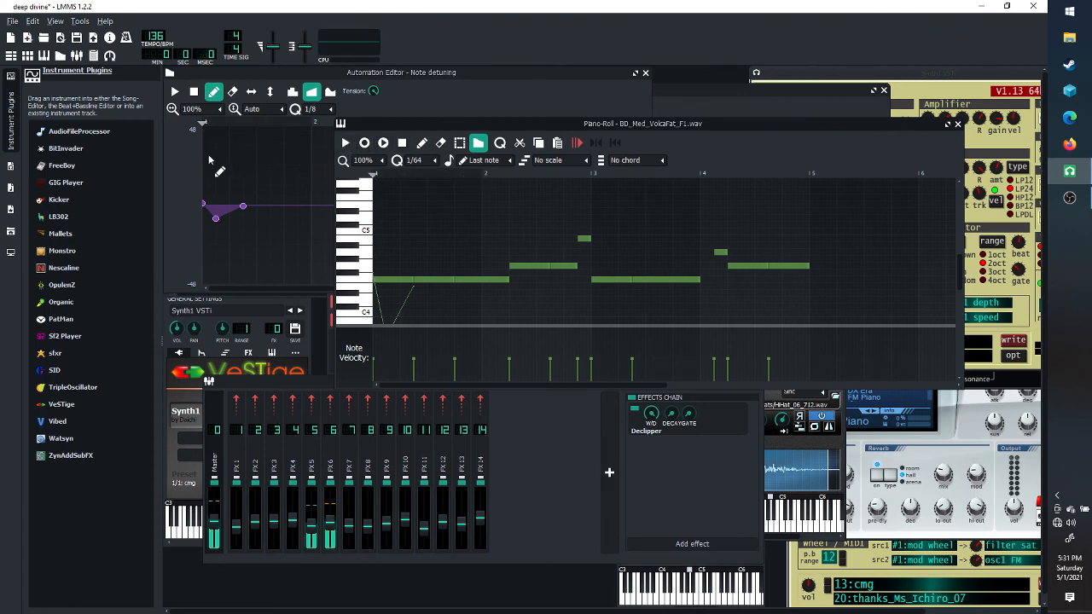
Move the return point of the first note's detuning dip closer to the note's start, play the pattern, and stop playback
left_click(484, 74)
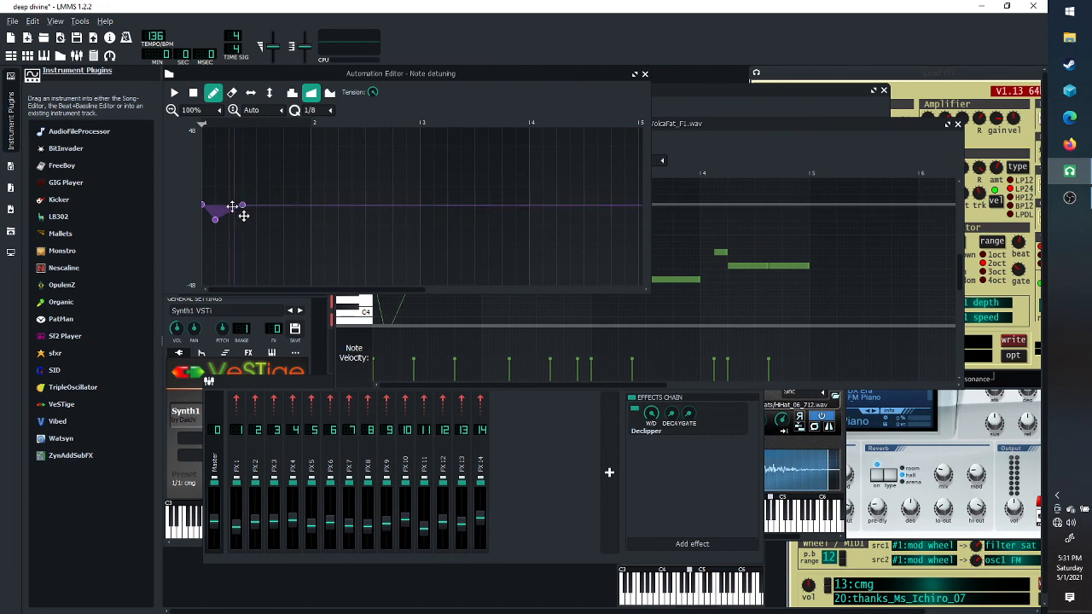
left_click(675, 105)
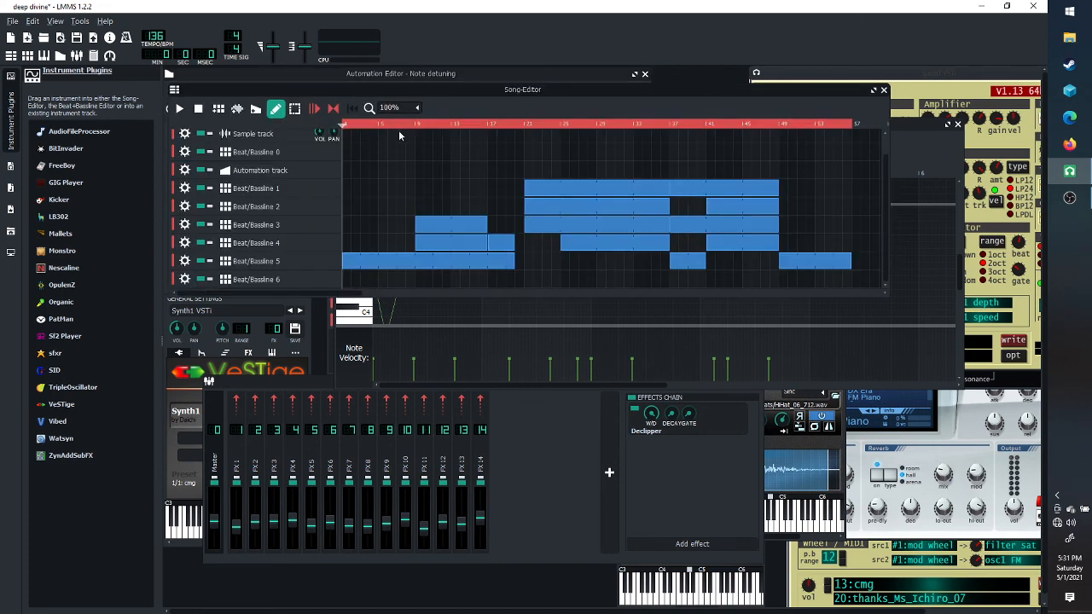
left_click(912, 139)
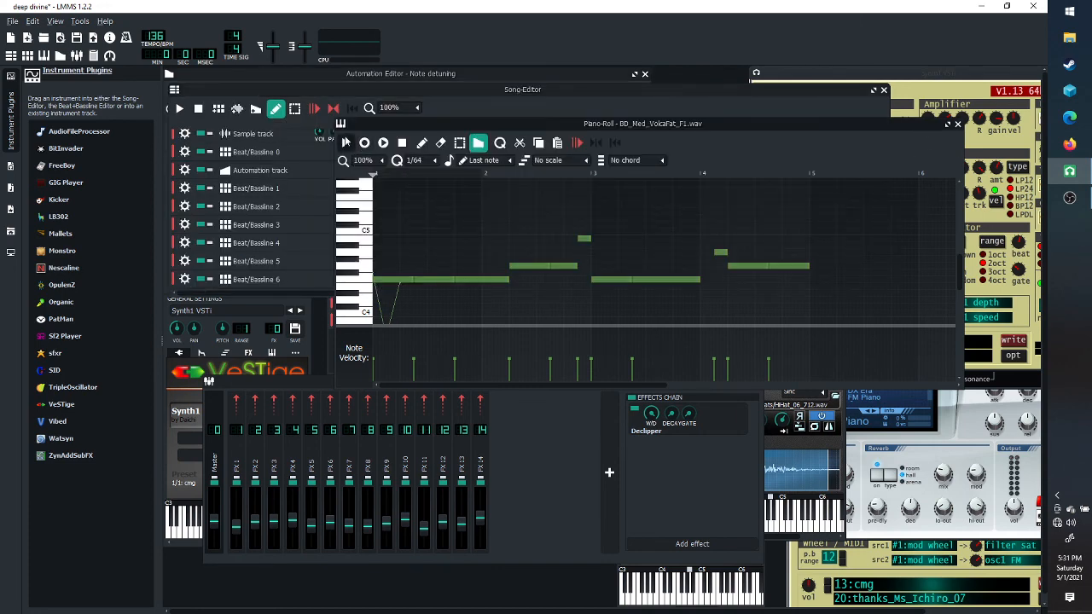
left_click(345, 143)
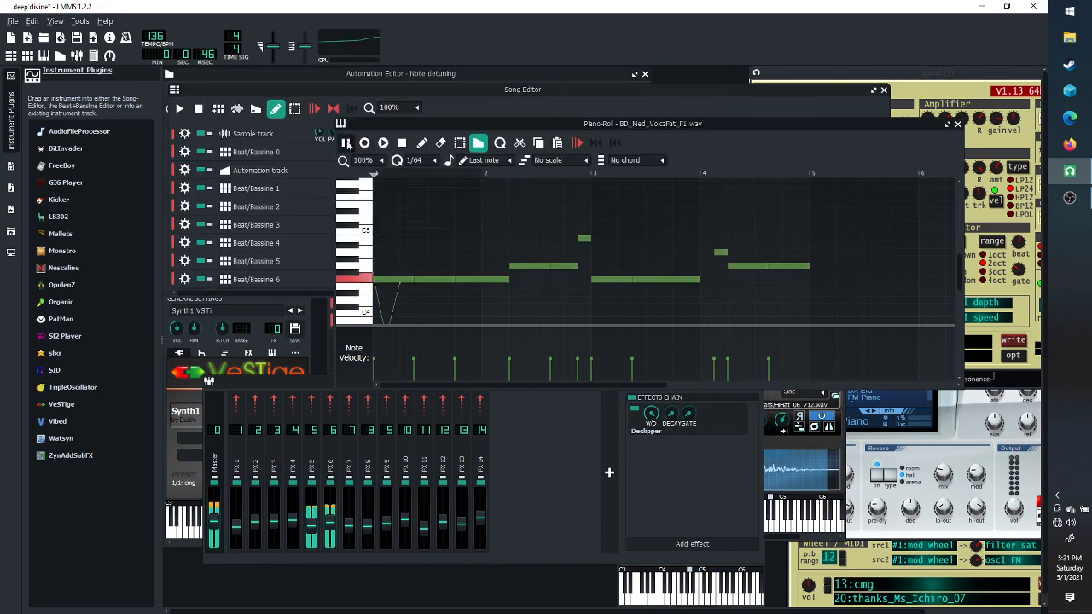
left_click(405, 143)
Bring the Song-Editor to the front and switch to OBS Studio
left_click(588, 89)
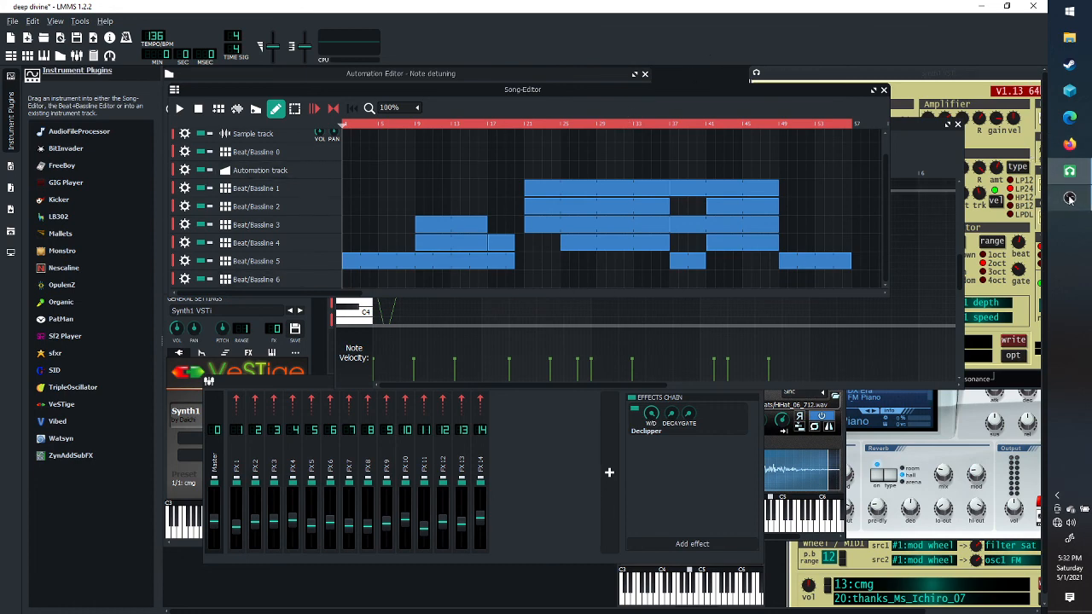
mouse_move(1072, 201)
left_click(1071, 199)
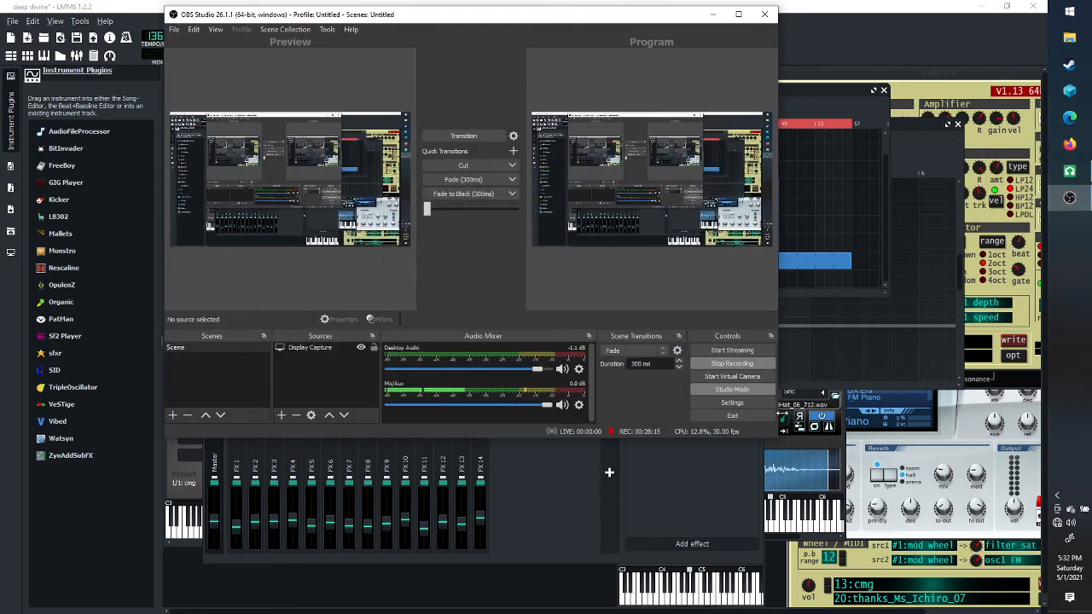